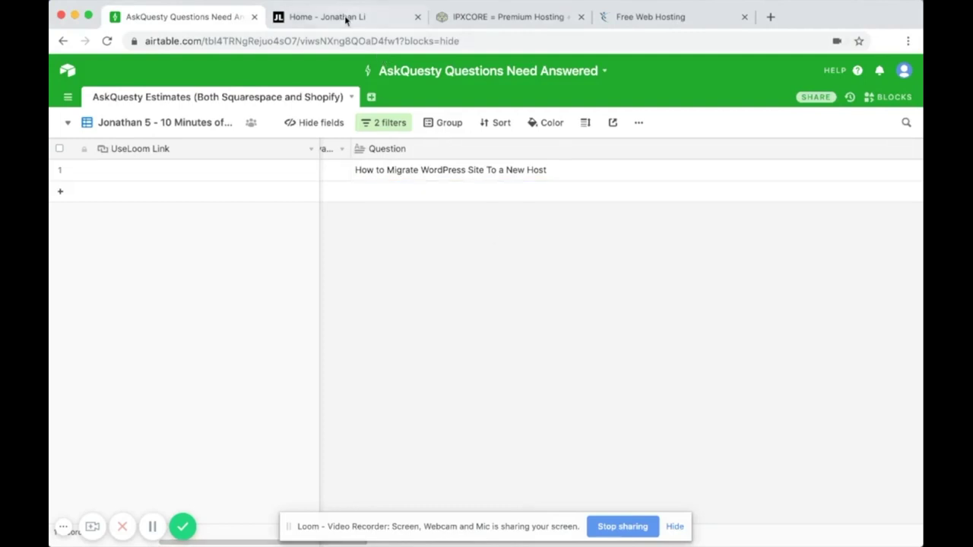
Scroll through the WordPress Home page showing the Apple, Orange and Pear tiles
scroll(387, 297, "down", 1)
scroll(387, 296, "up", 1)
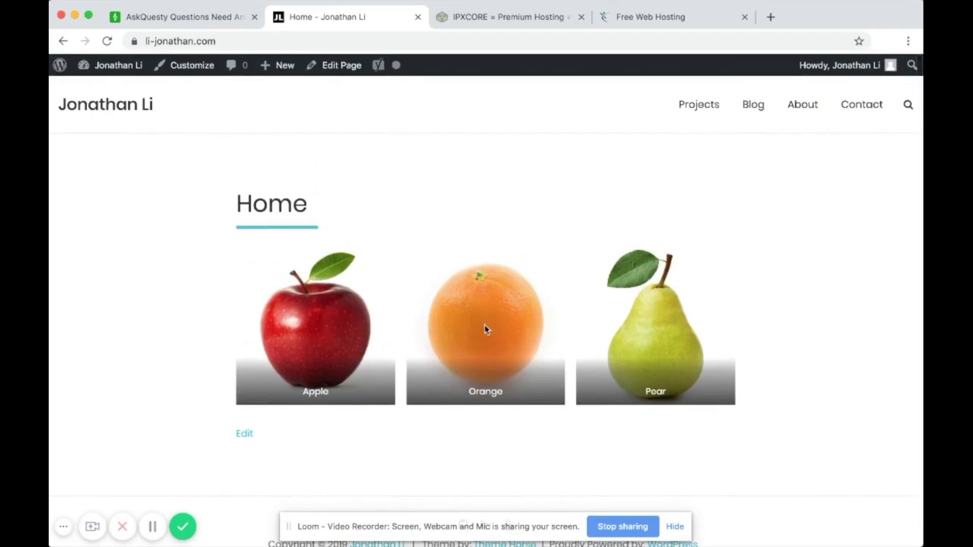
Sign in to the IPXcore client area through Account > Login and review the existing hosting service
left_click(515, 17)
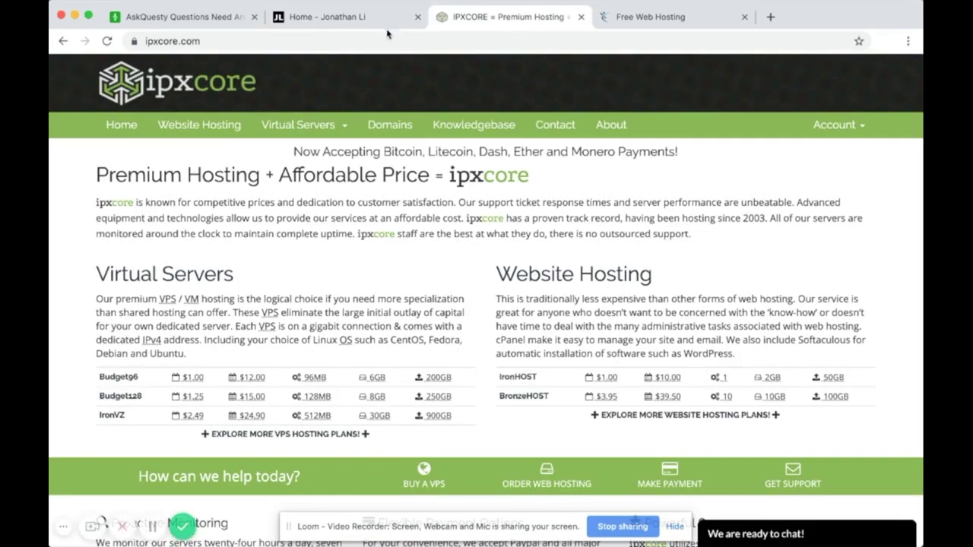
left_click(817, 128)
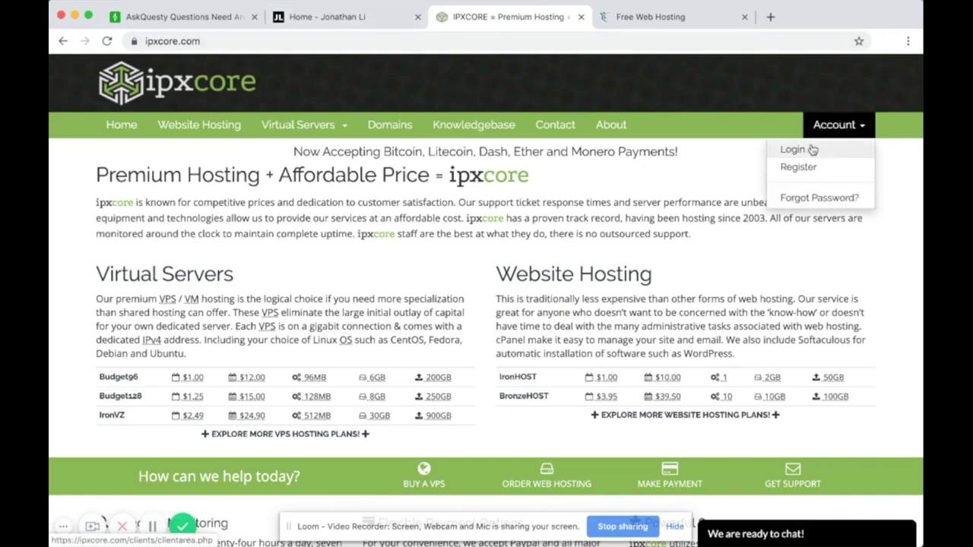
left_click(810, 151)
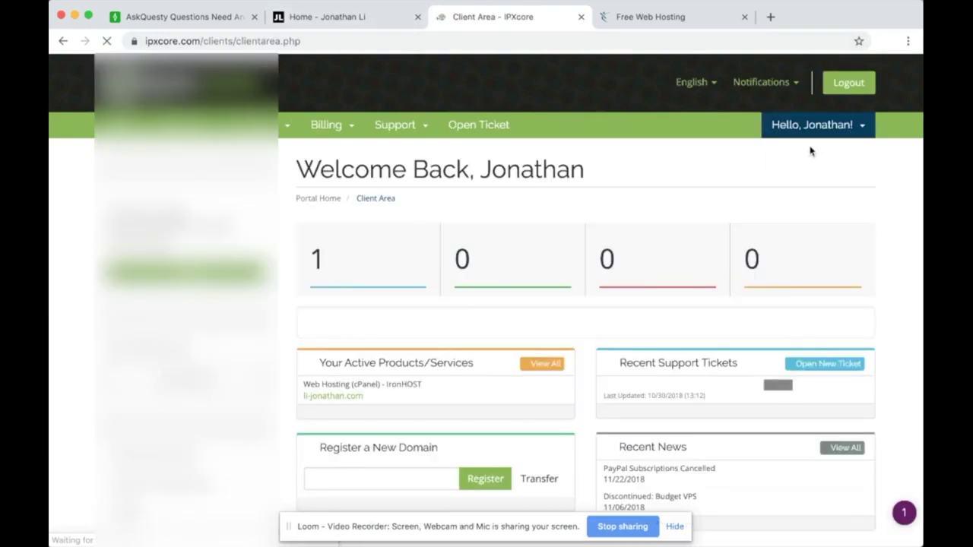
scroll(391, 288, "down", 2)
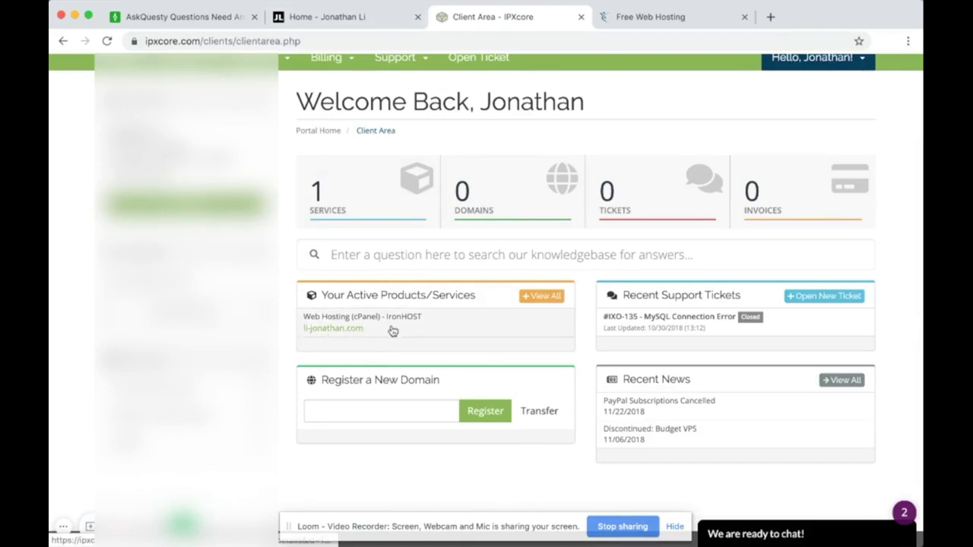
Check the WordPress site's address, then bring up the free x10hosting account dashboard
left_click(334, 17)
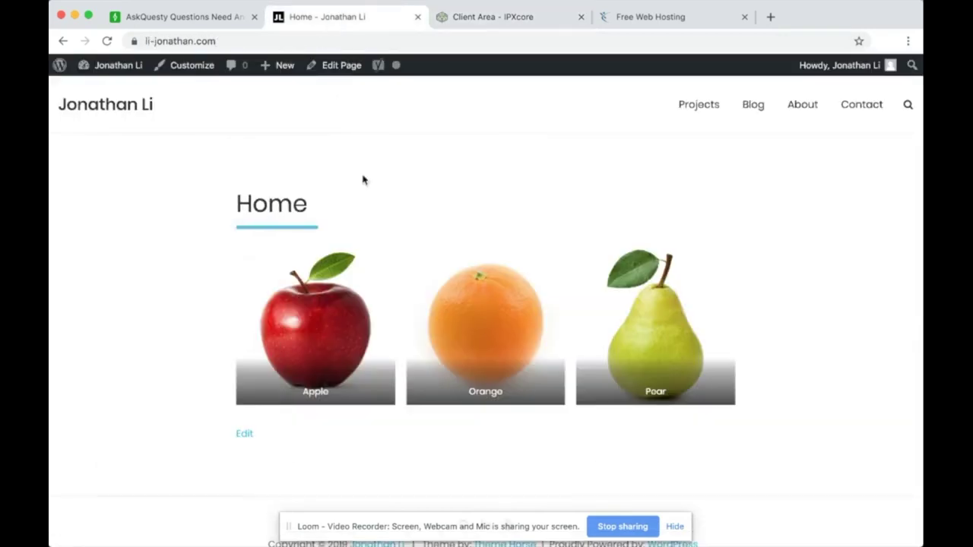
left_click(150, 41)
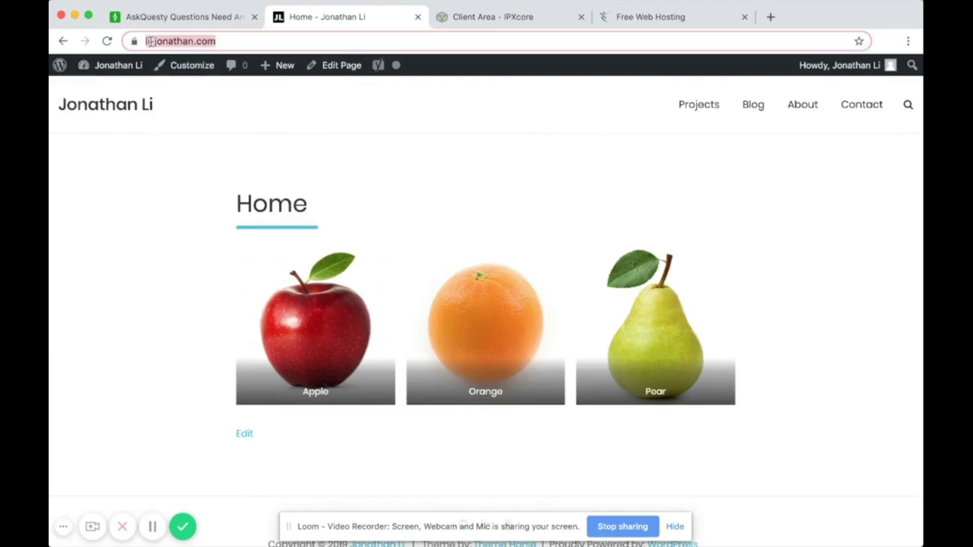
left_click(138, 184)
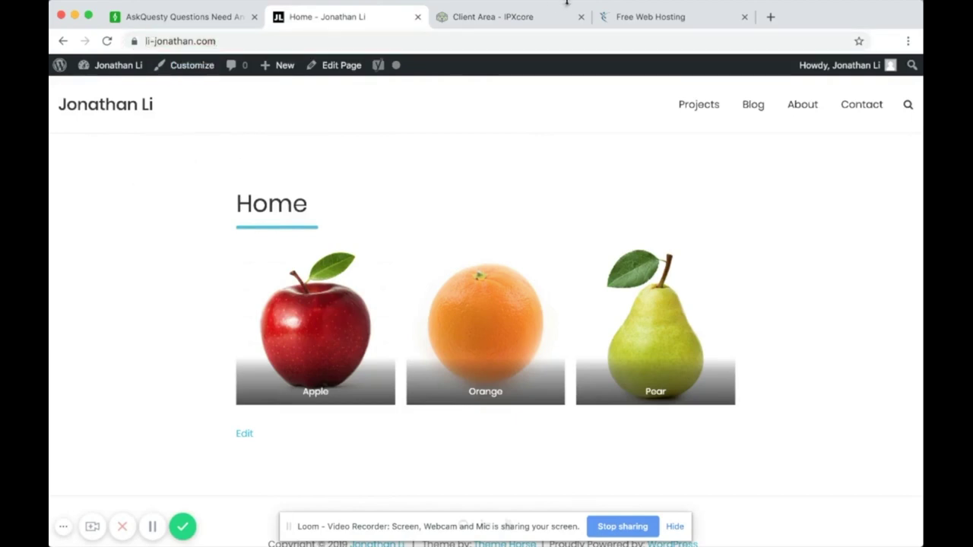
left_click(177, 17)
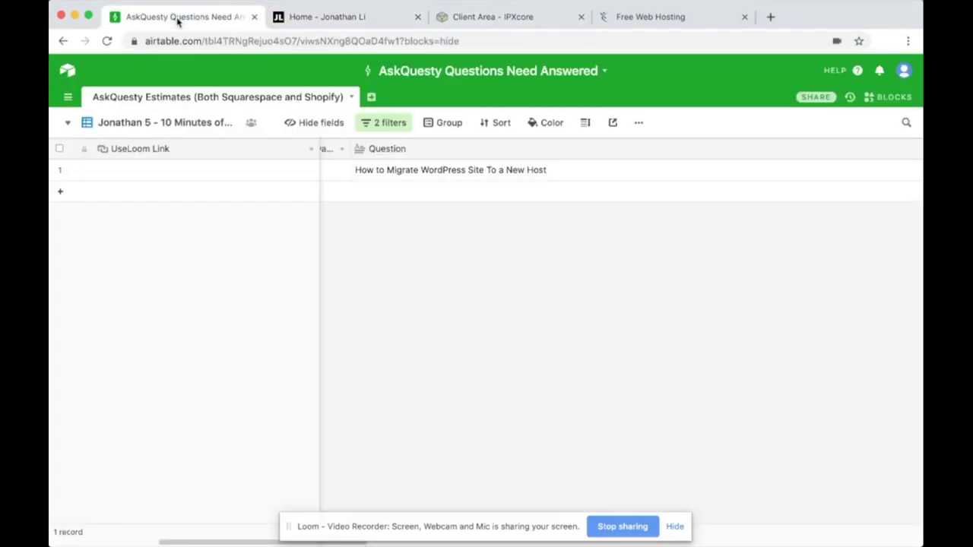
left_click(358, 21)
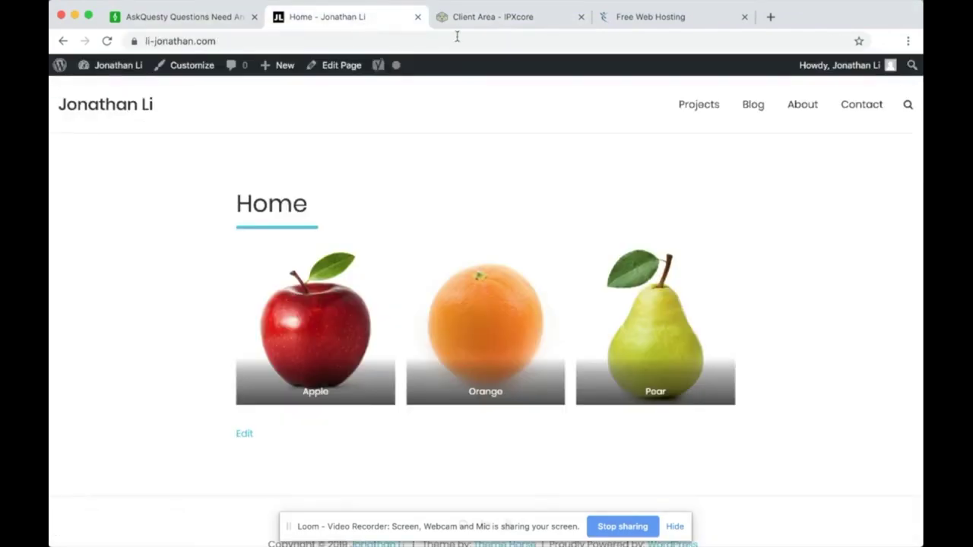
left_click(511, 20)
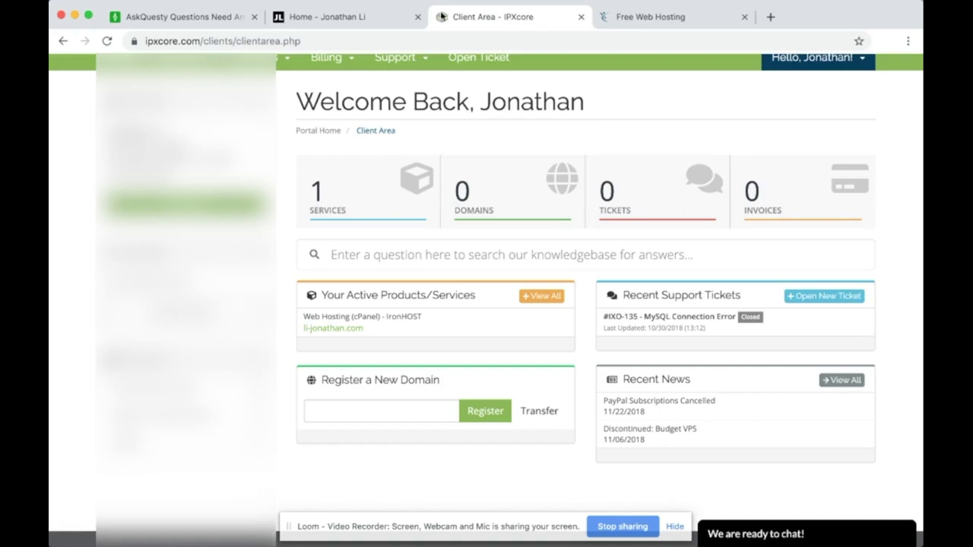
left_click(686, 23)
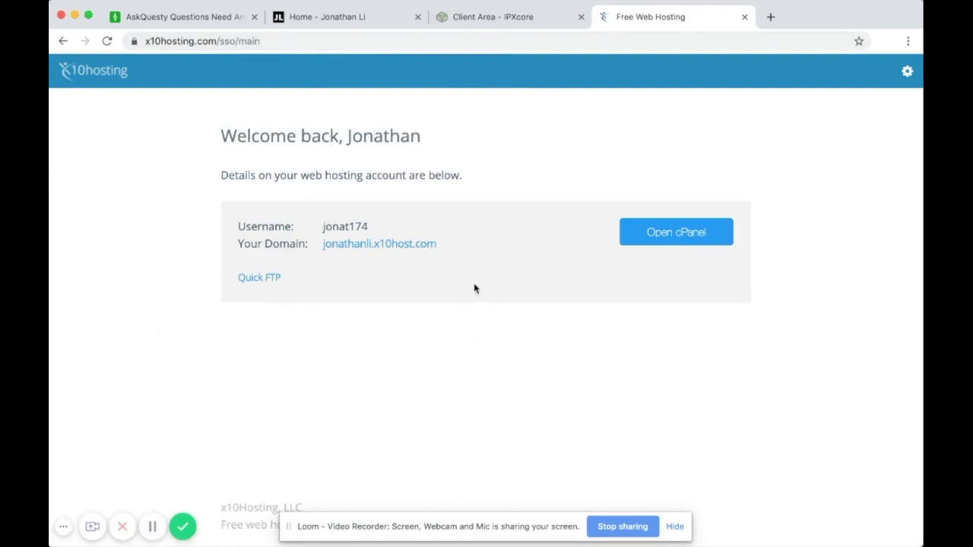
Open the new account's cPanel and visit the free domain from the Domains list
left_click_drag(322, 225, 384, 234)
left_click(383, 233)
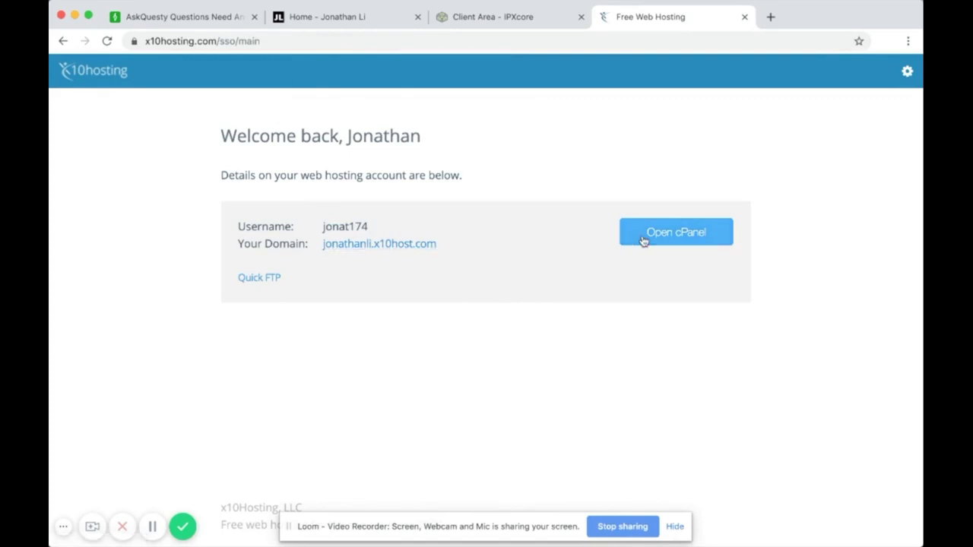
left_click(677, 240)
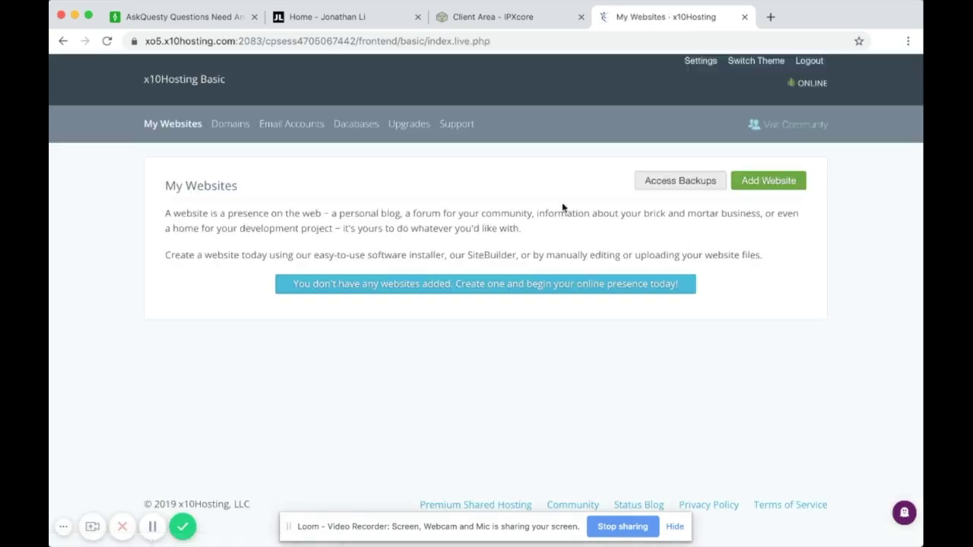
left_click(237, 130)
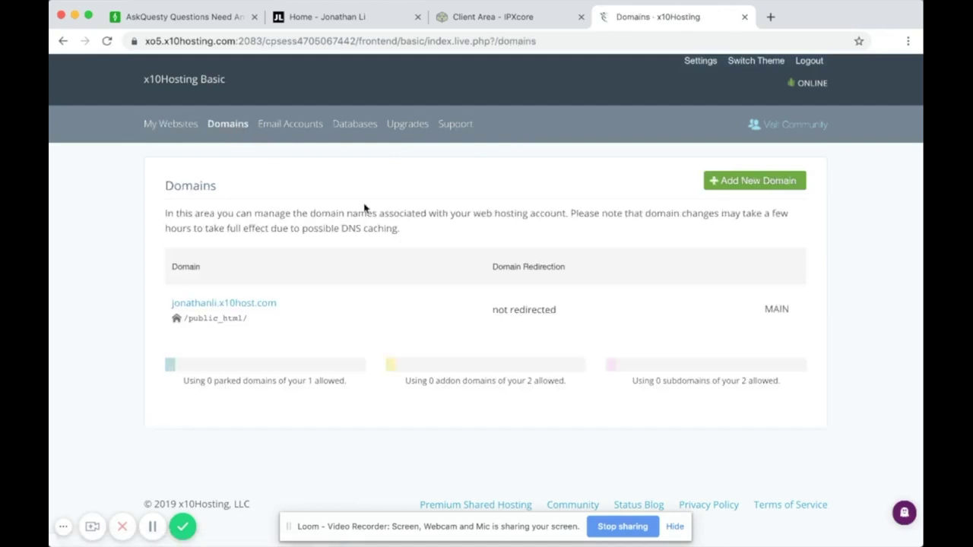
left_click(228, 306)
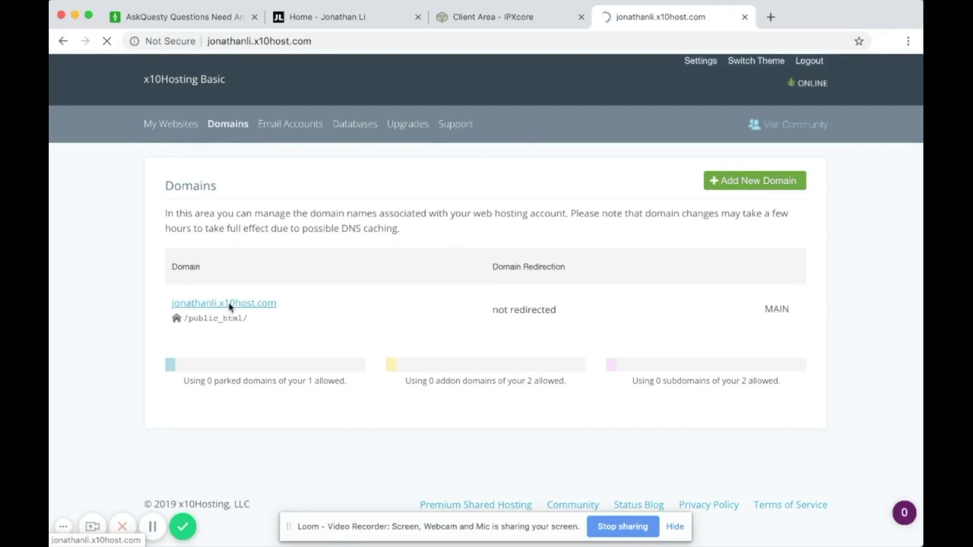
Compare the new domain's empty cgi-bin listing with the old WordPress site, then return to Domains
left_click_drag(208, 41, 291, 41)
left_click(356, 40)
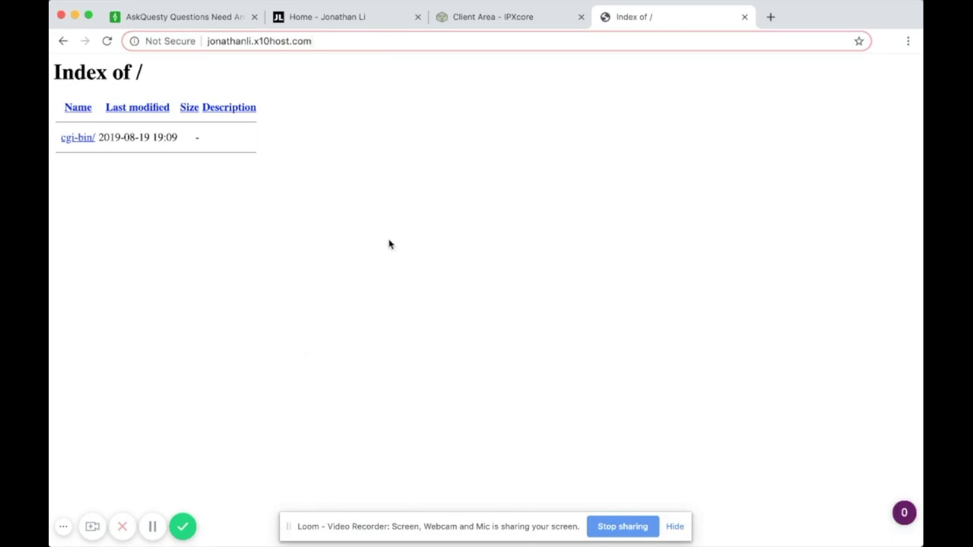
left_click(335, 23)
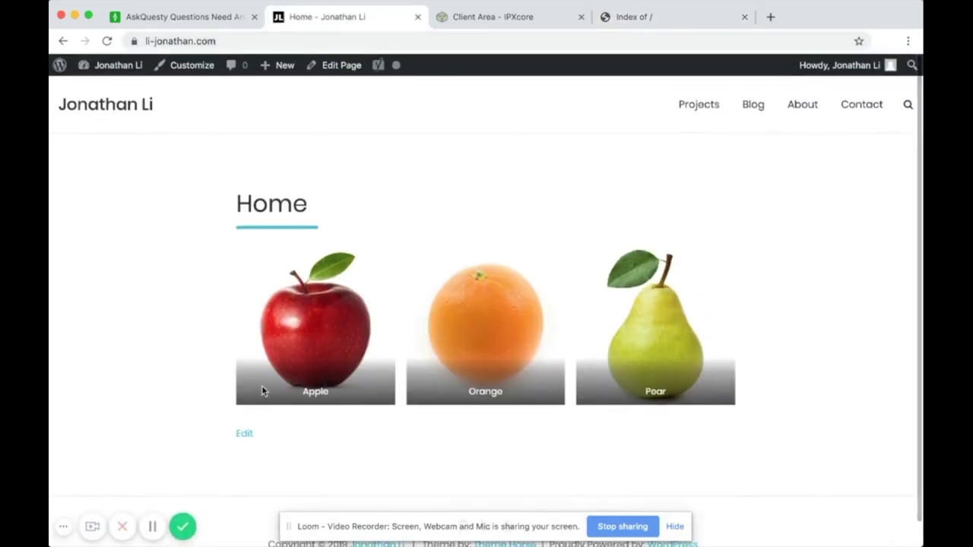
left_click(677, 26)
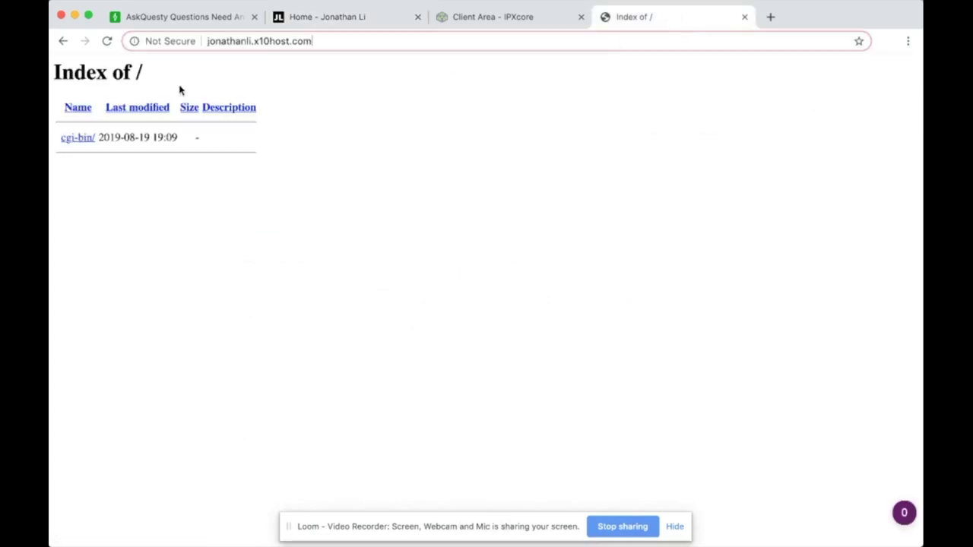
left_click(322, 41)
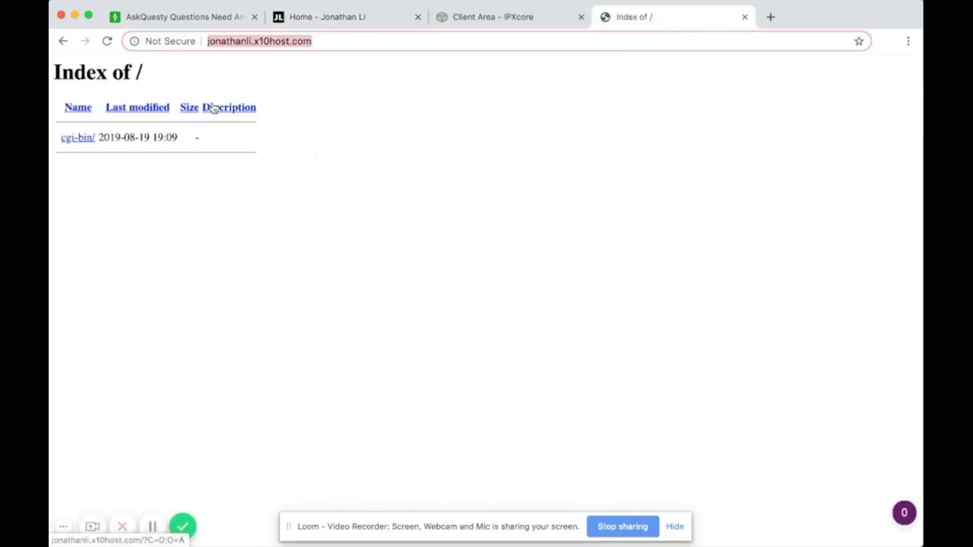
left_click(248, 167)
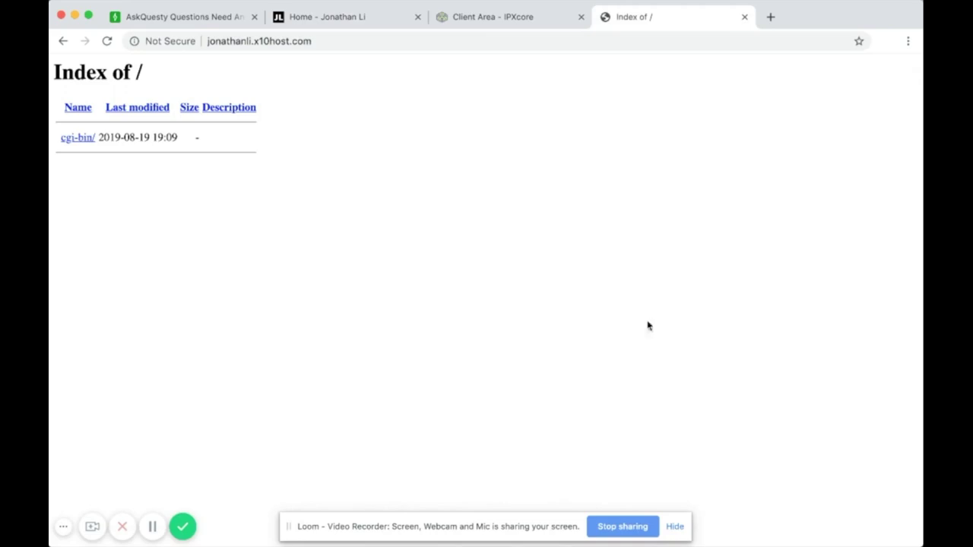
left_click(63, 41)
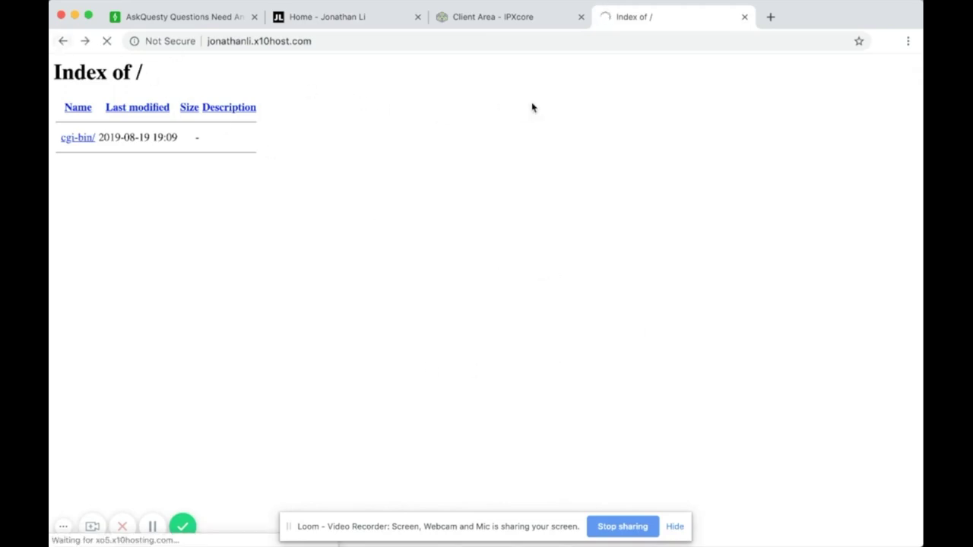
Return to the IPXcore client area showing the old IronHOST hosting's product details
left_click(505, 17)
scroll(383, 306, "up", 1)
scroll(383, 306, "down", 3)
scroll(383, 306, "up", 3)
scroll(383, 307, "down", 1)
Launch phpMyAdmin from the old Web Hosting service and show the lijonath_wp880 database's tables
left_click(337, 320)
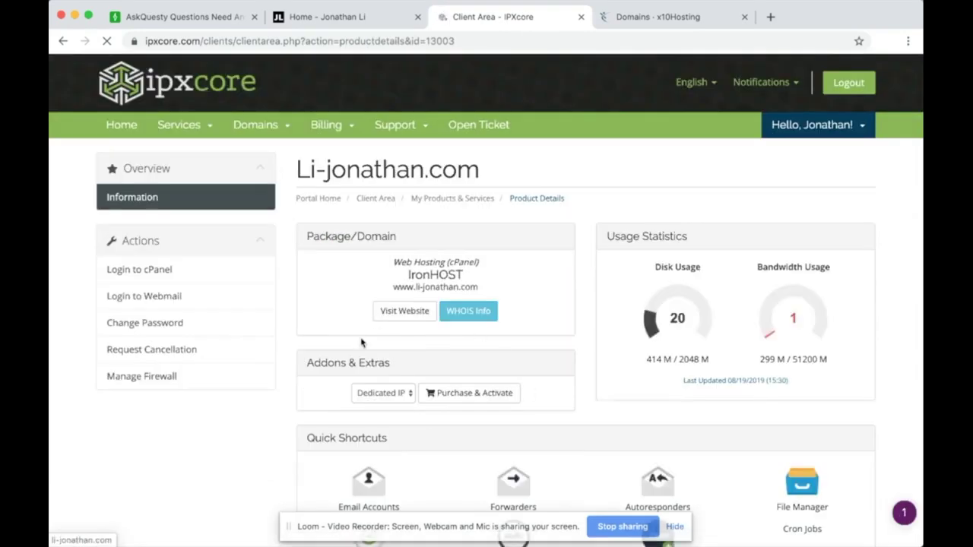
scroll(362, 341, "down", 4)
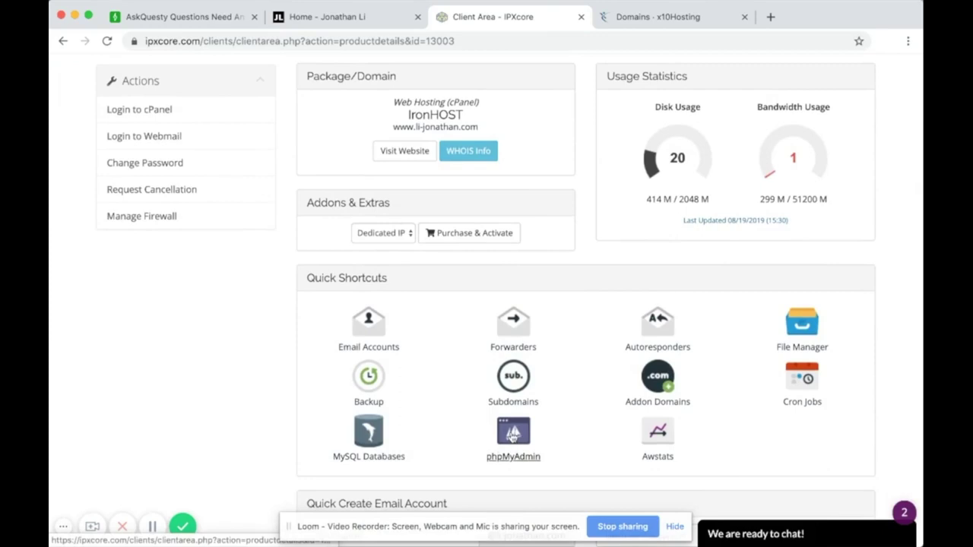
left_click(513, 445)
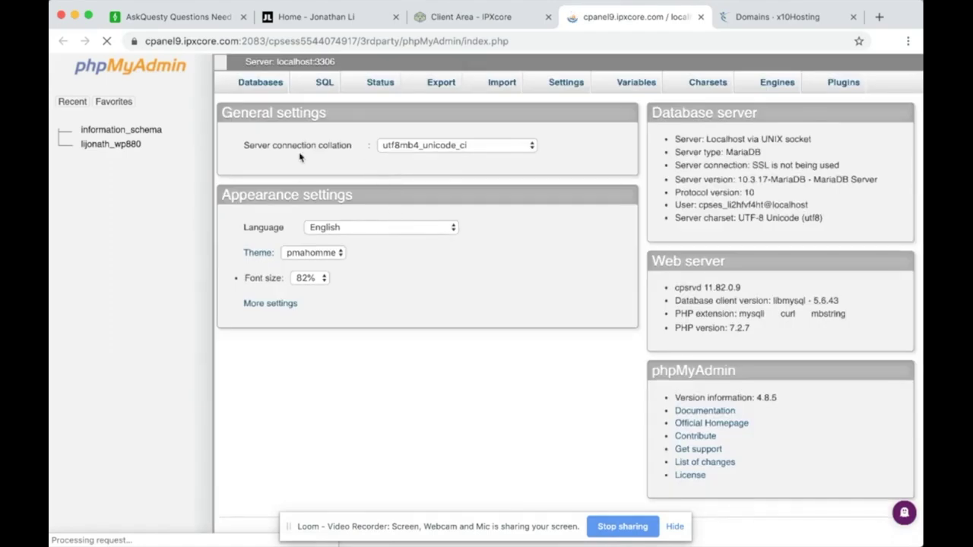
left_click(508, 17)
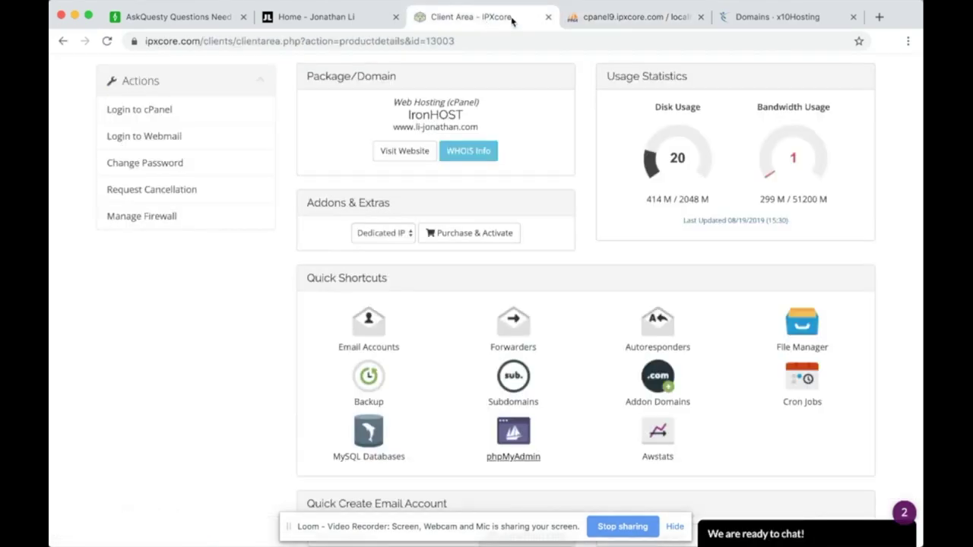
left_click(617, 21)
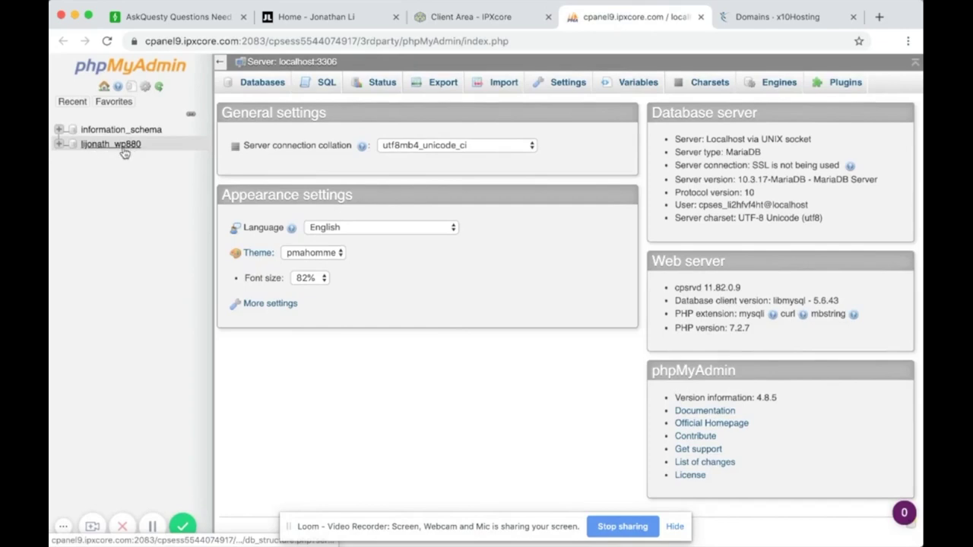
left_click(124, 152)
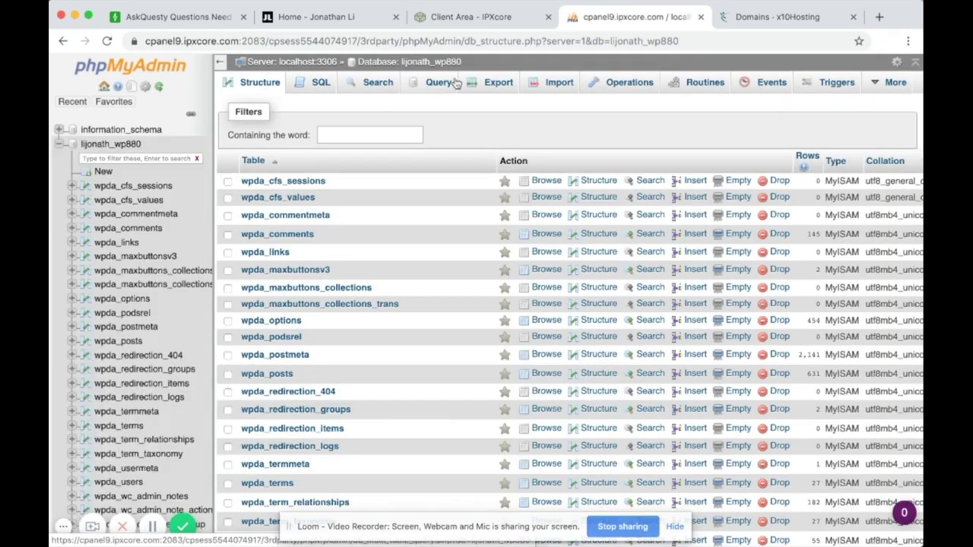
Export lijonath_wp880 with the Quick method in SQL format, downloading lijonath_wp880.sql
left_click(496, 84)
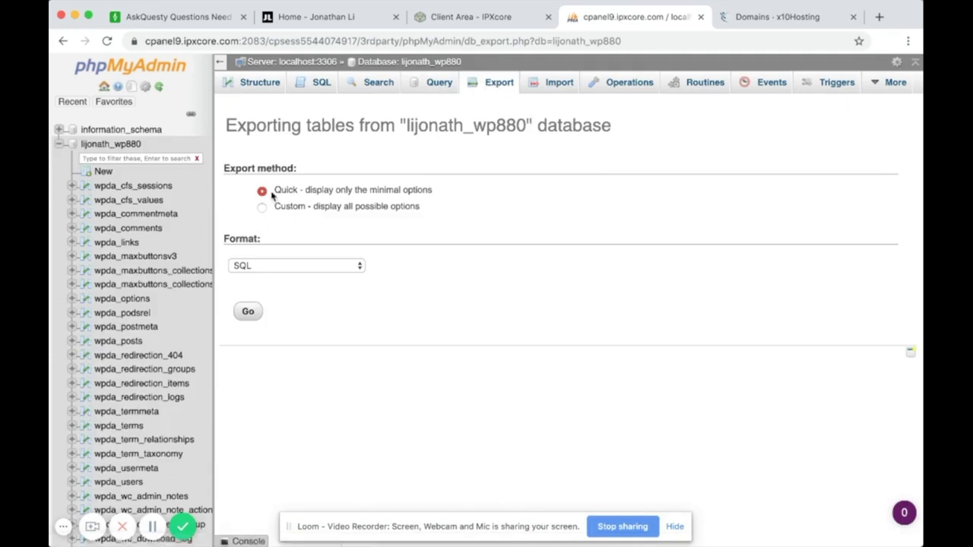
left_click(249, 314)
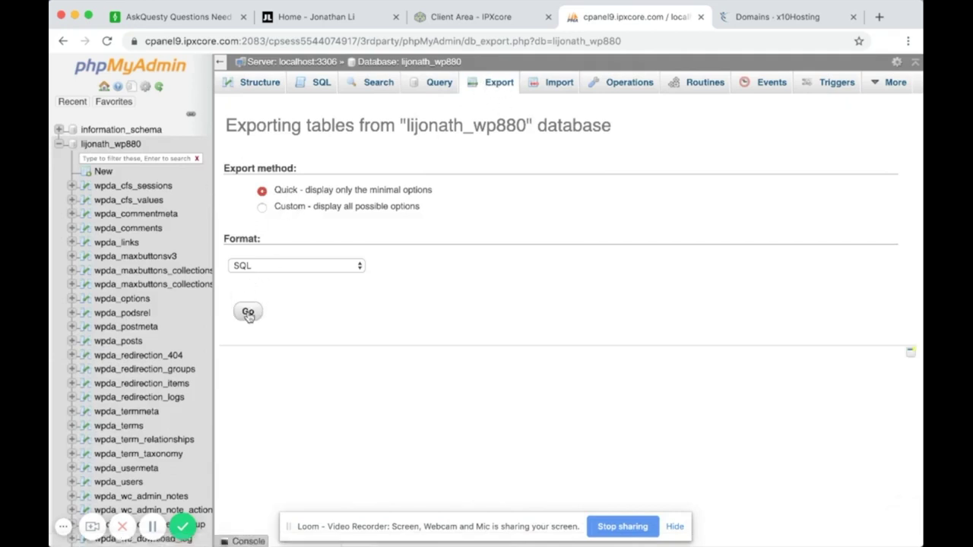
left_click(248, 313)
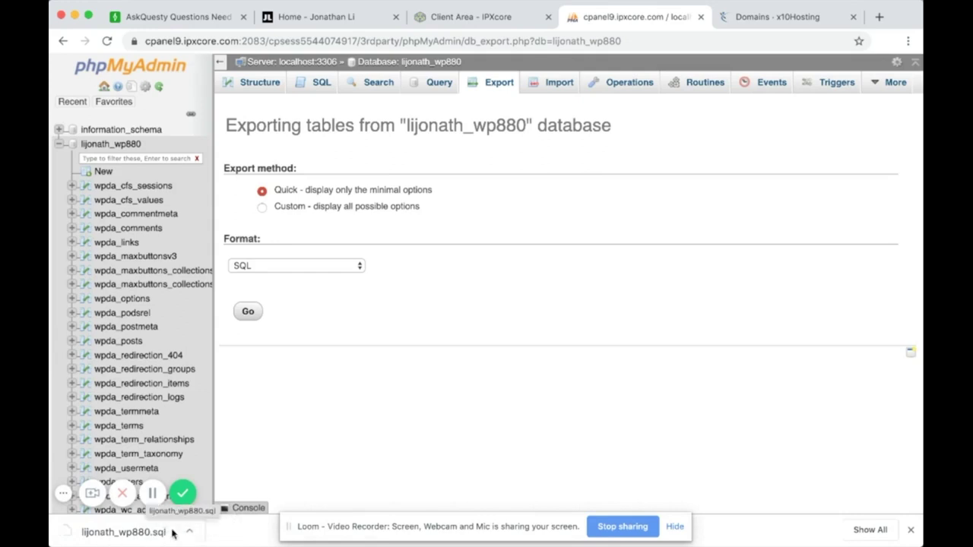
Look over lijonath_wp880.sql in Sublime Text, then launch Finder via Spotlight search
left_click(143, 534)
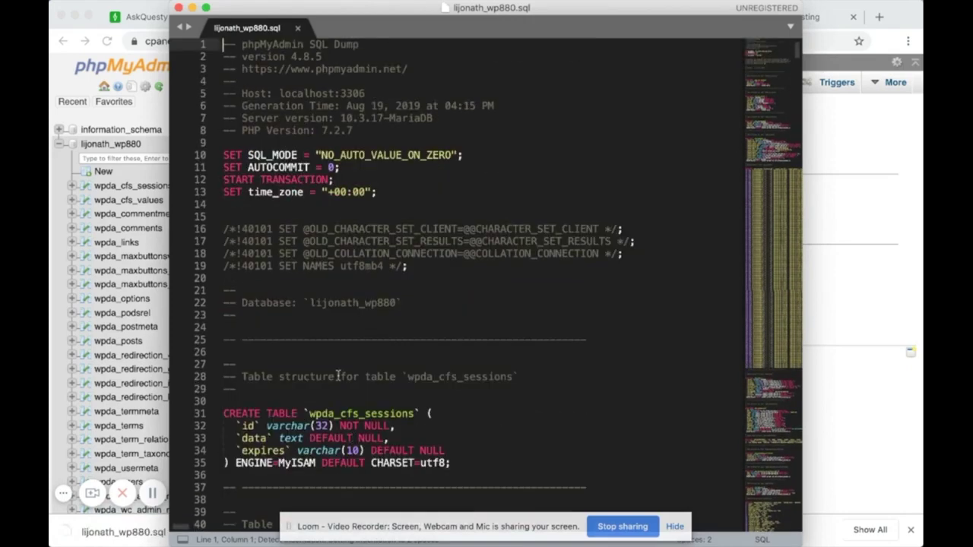
key("super+q")
mouse_move(429, 503)
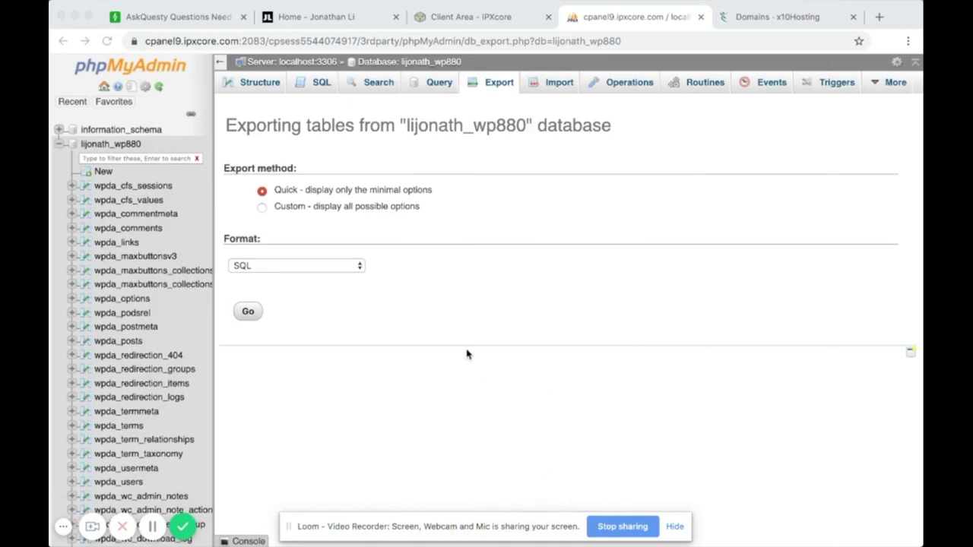
key("super+space")
type("finder")
key("Return")
Move lijonath_wp880.sql from Downloads onto the Desktop
left_click(325, 147)
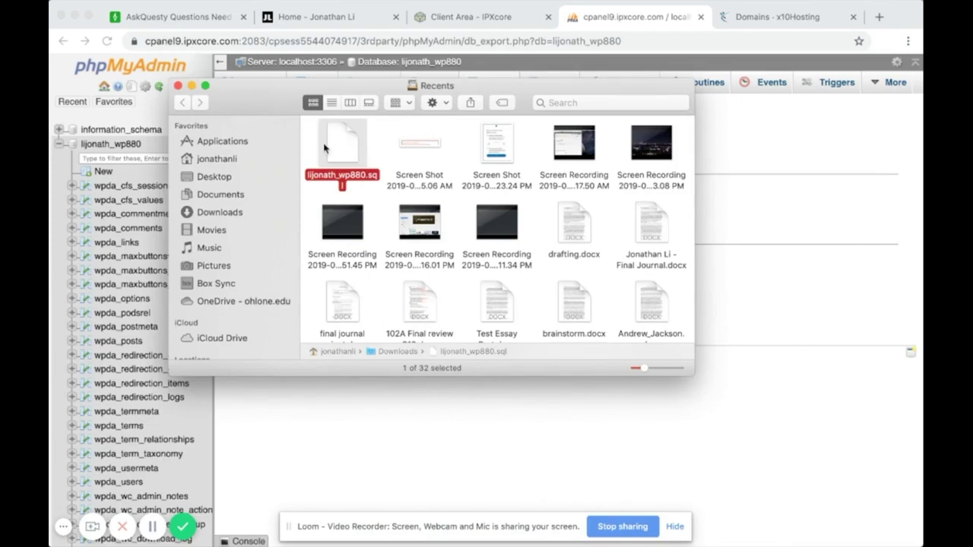
left_click(216, 213)
left_click(369, 140)
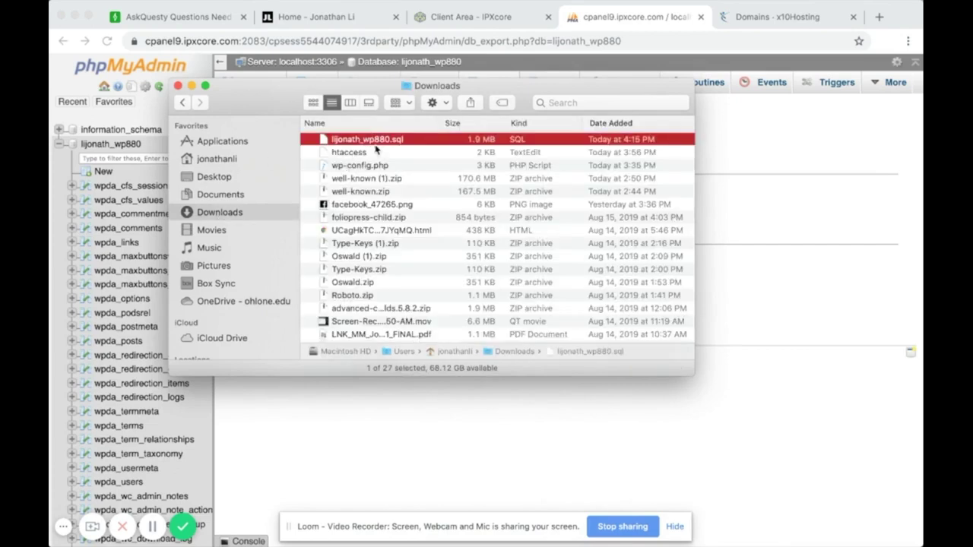
left_click_drag(403, 143, 209, 177)
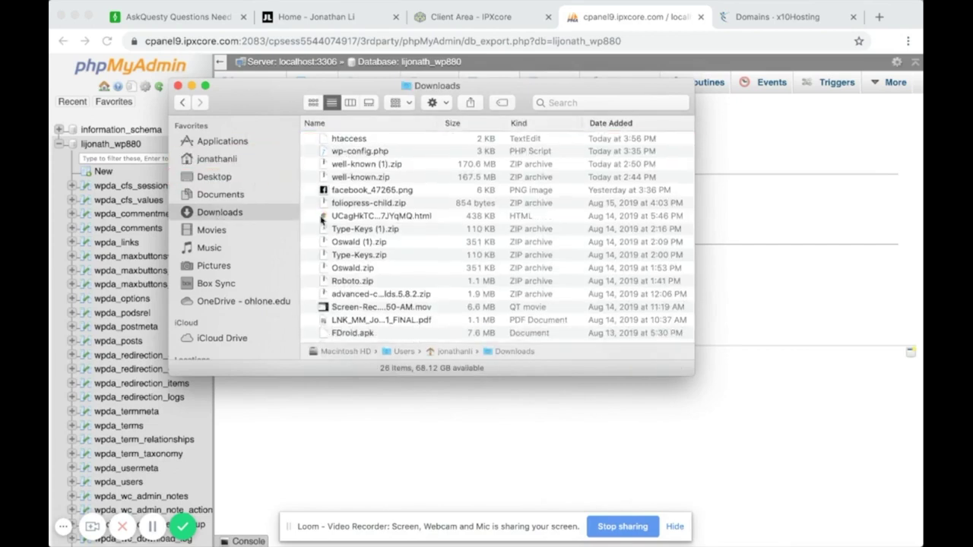
Hide Finder and bring Chrome back full width on the phpMyAdmin export page
left_click(724, 327)
key("ctrl+alt+Left")
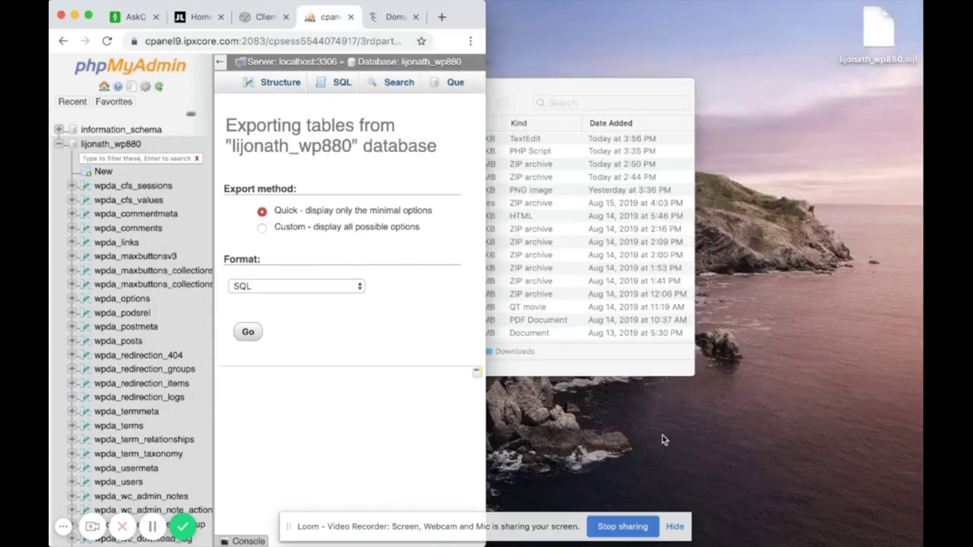
left_click(882, 21)
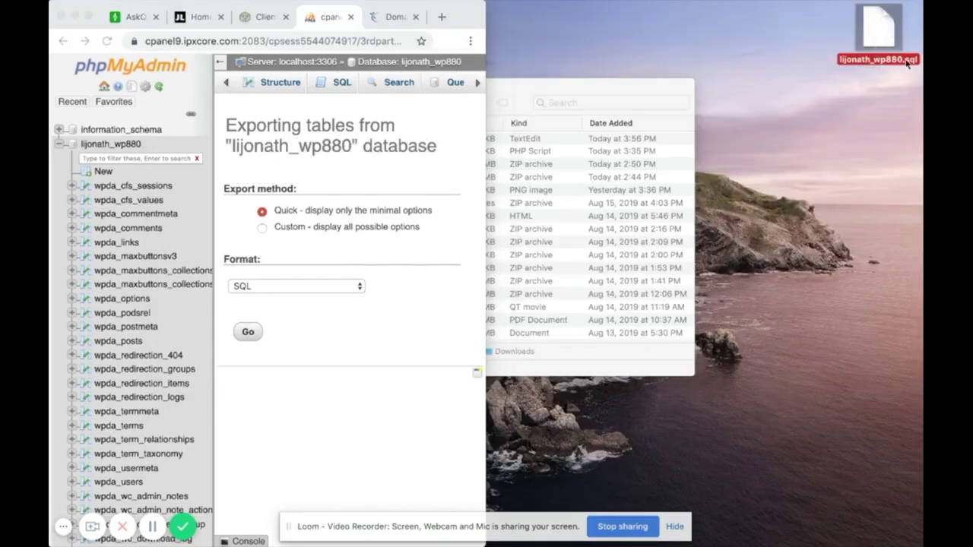
left_click(600, 95)
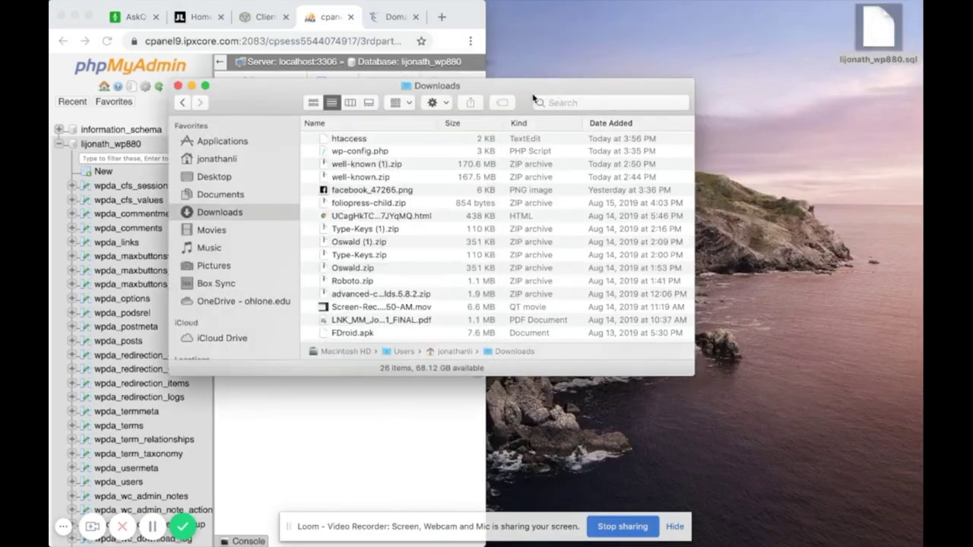
key("super+h")
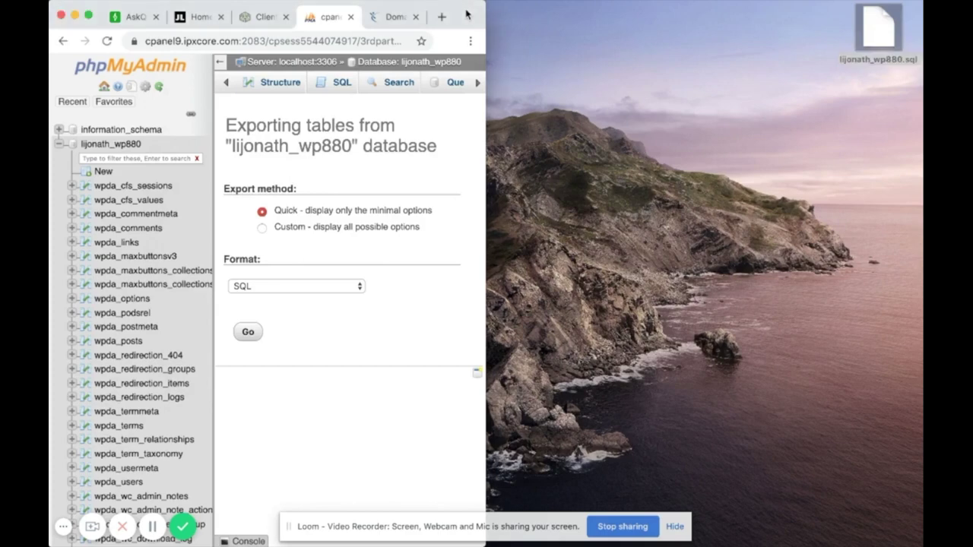
double_click(467, 15)
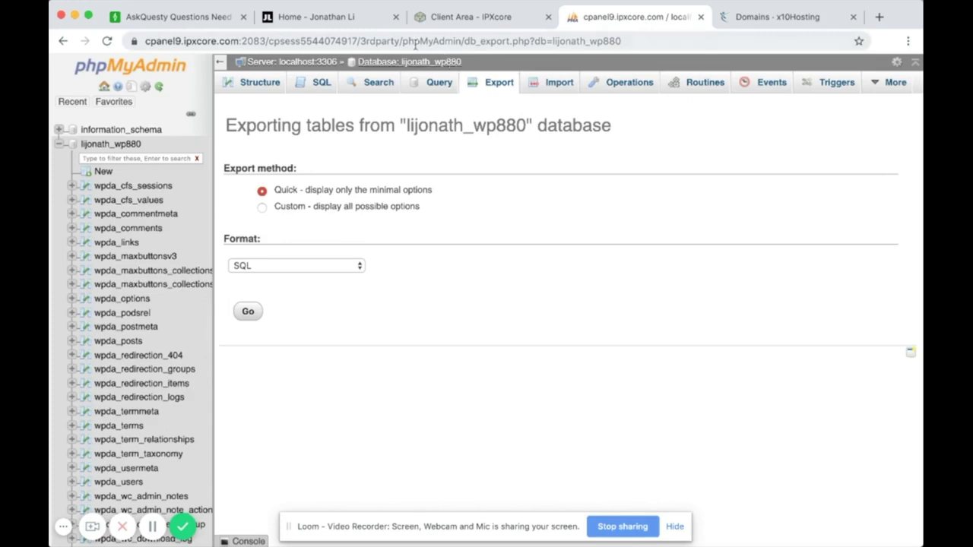
Compare the old address li-jonathan.com with the new domain on the x10Hosting Domains page
left_click(315, 17)
left_click(224, 41)
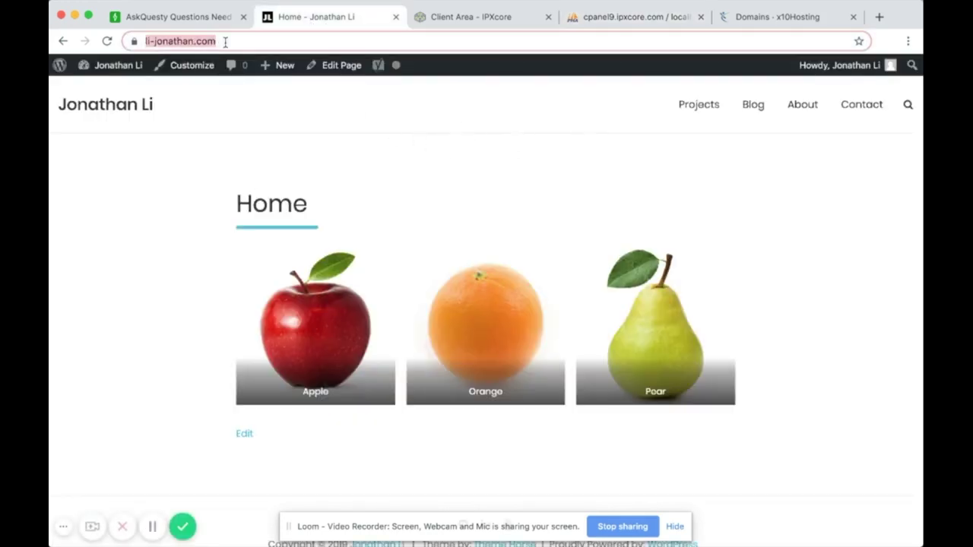
left_click(771, 25)
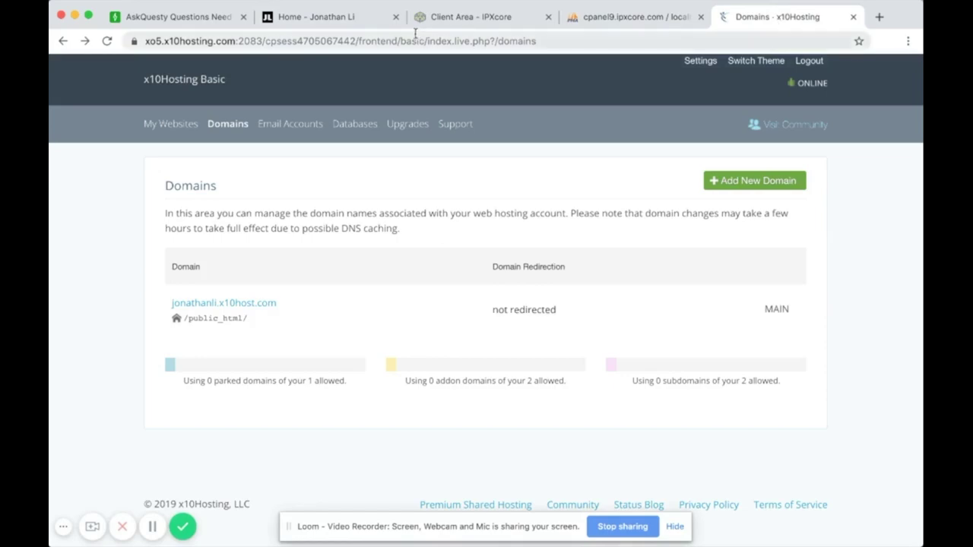
left_click(468, 19)
left_click(792, 18)
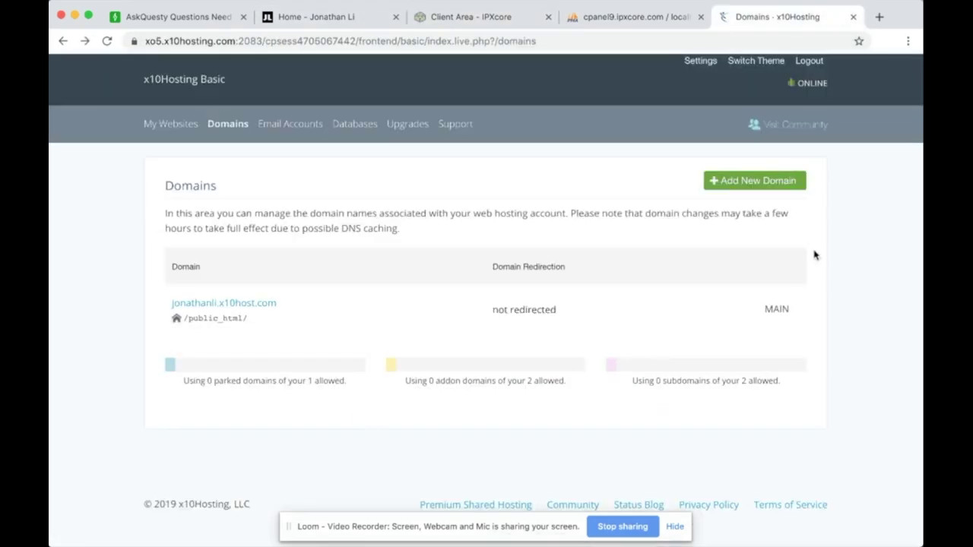
Tile Chrome's x10Hosting Domains page to the left half and bring up Spotlight search
key("ctrl+alt+Left")
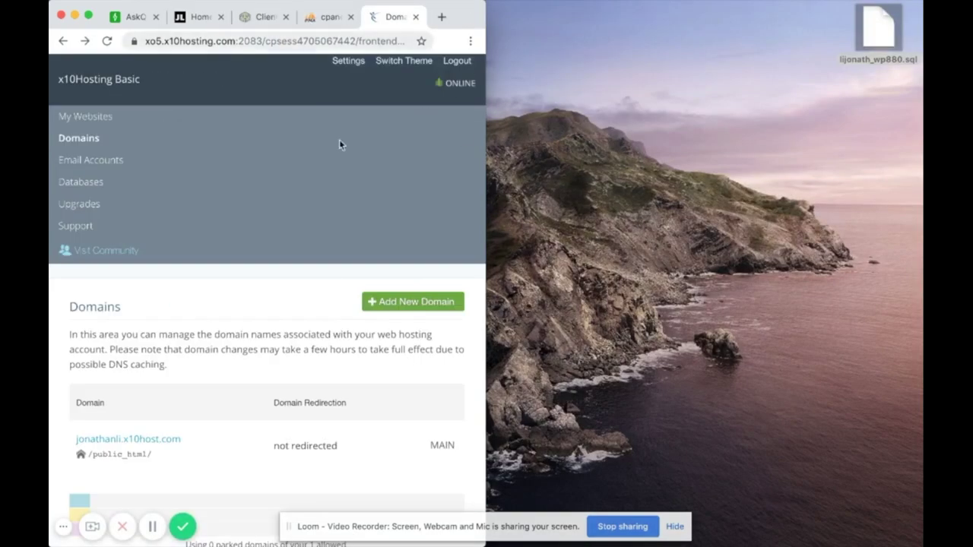
scroll(336, 275, "down", 3)
double_click(463, 18)
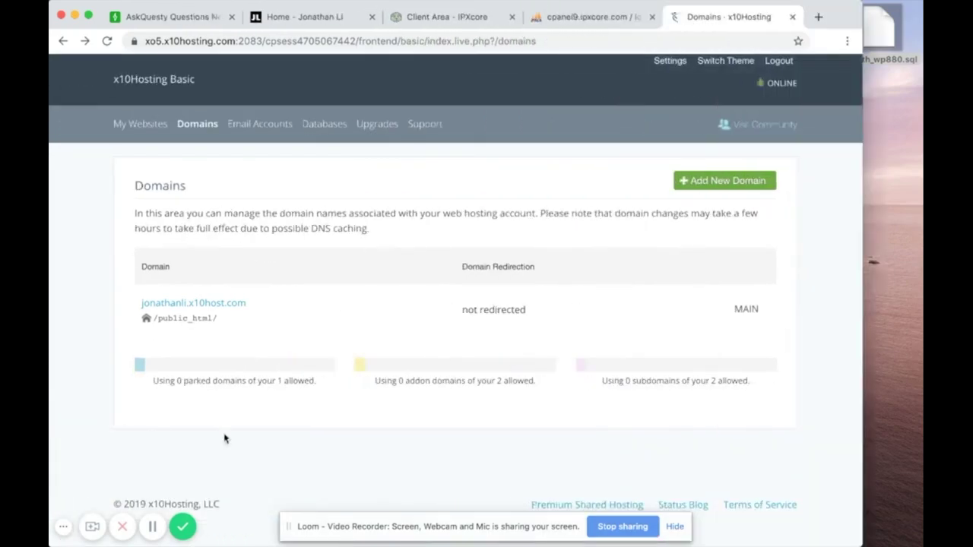
left_click(333, 20)
left_click(763, 11)
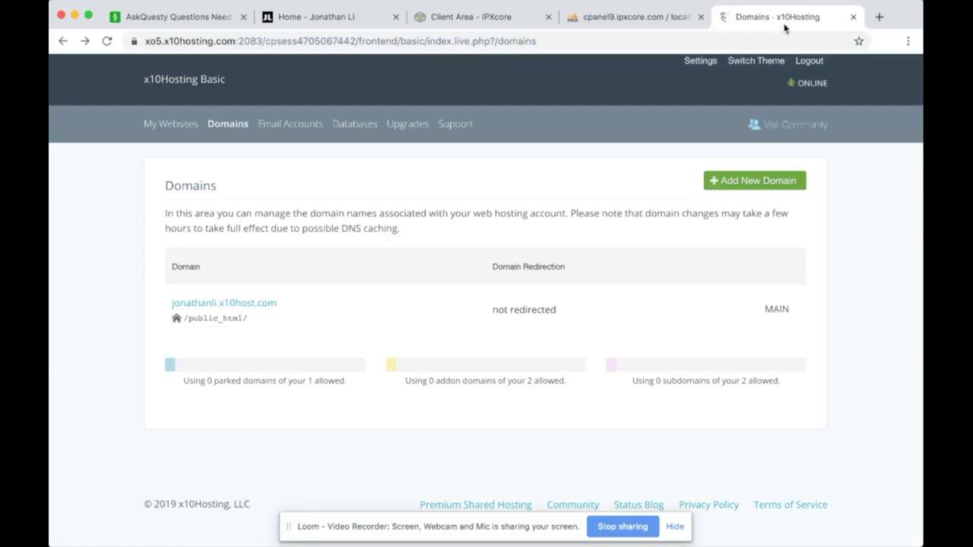
double_click(904, 13)
key("super+space")
Launch Sublime Text and open the desktop copy of lijonath_wp880.sql
type("sub")
key("Return")
left_click_drag(860, 38, 439, 284)
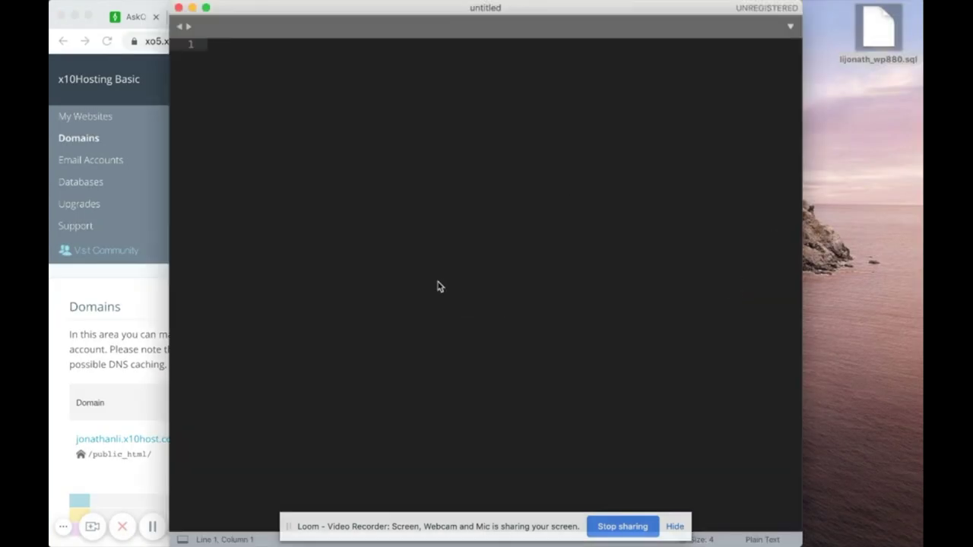
left_click(452, 241)
scroll(452, 241, "down", 10)
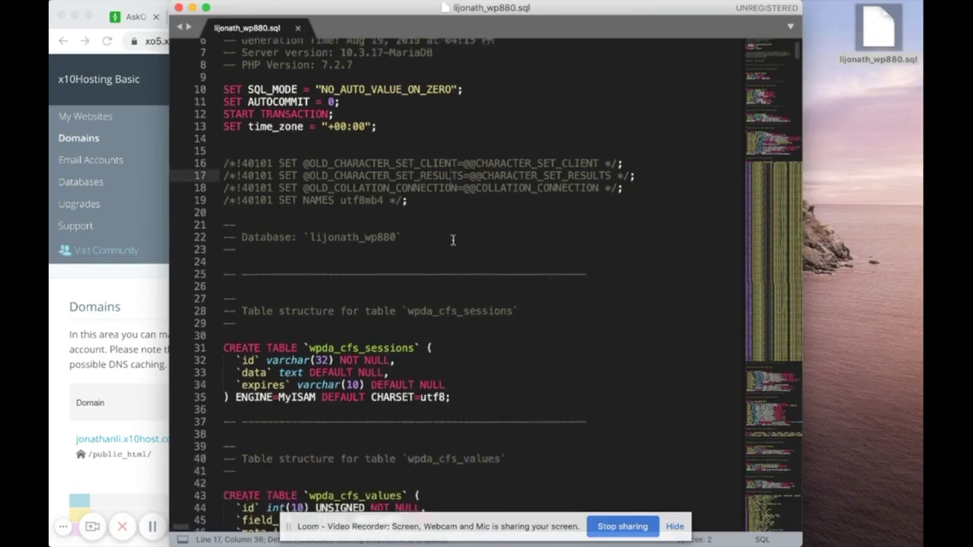
scroll(452, 241, "up", 10)
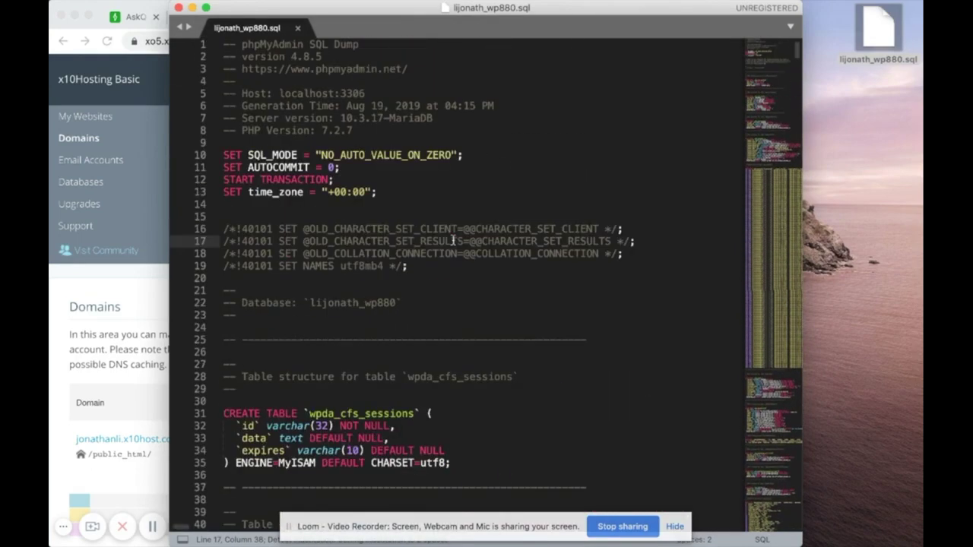
Search the dump for li-jonathan.com (2171 matches) and switch to find-and-replace
key("super+f")
type("li-jonathan.com")
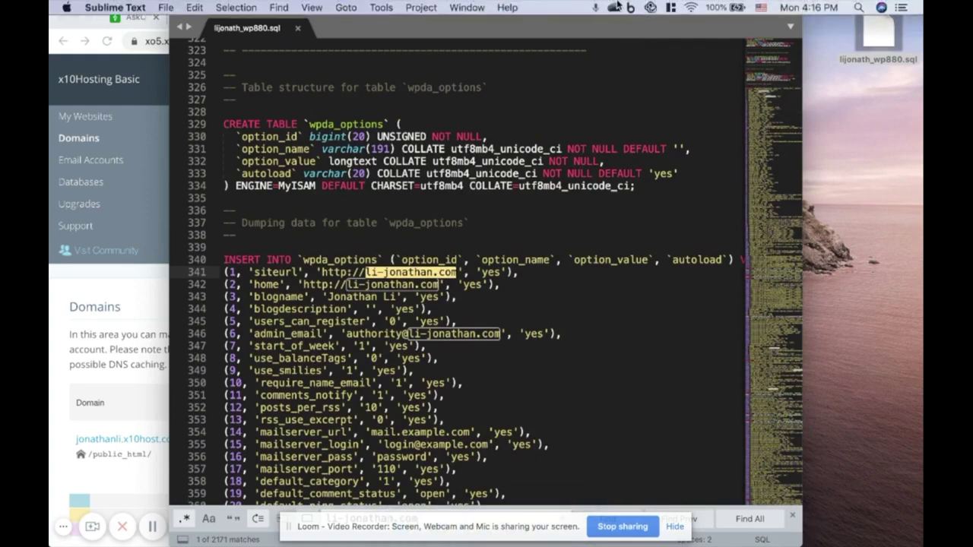
left_click_drag(557, 13, 556, 63)
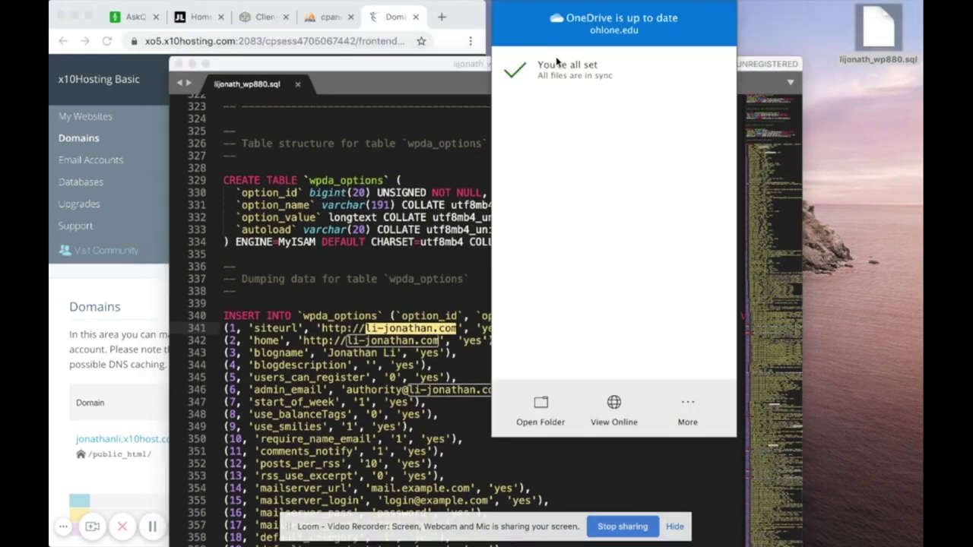
left_click(452, 70)
mouse_move(419, 58)
left_mouse_down()
mouse_move(420, 231)
mouse_move(401, 142)
mouse_move(407, 47)
left_mouse_up()
key("super+f")
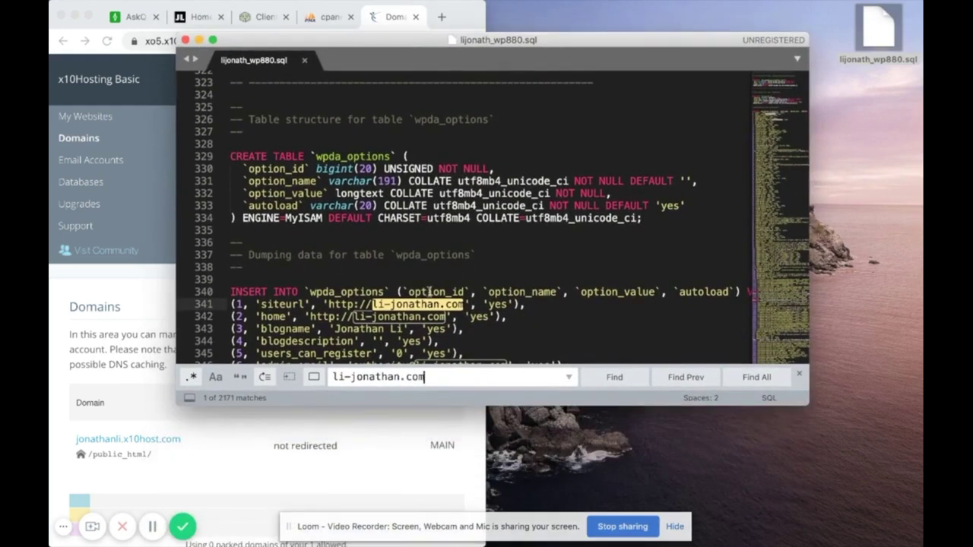
key("super+alt+f")
left_click(374, 376)
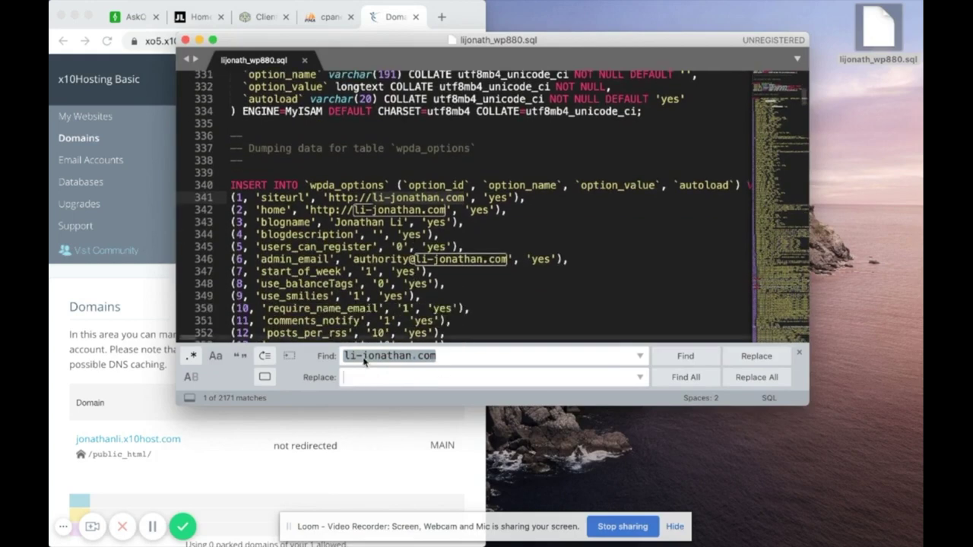
Replace all li-jonathan.com occurrences with jonathanli.x10host.com
left_click(350, 356)
left_click_drag(344, 355, 467, 359)
left_click(391, 377)
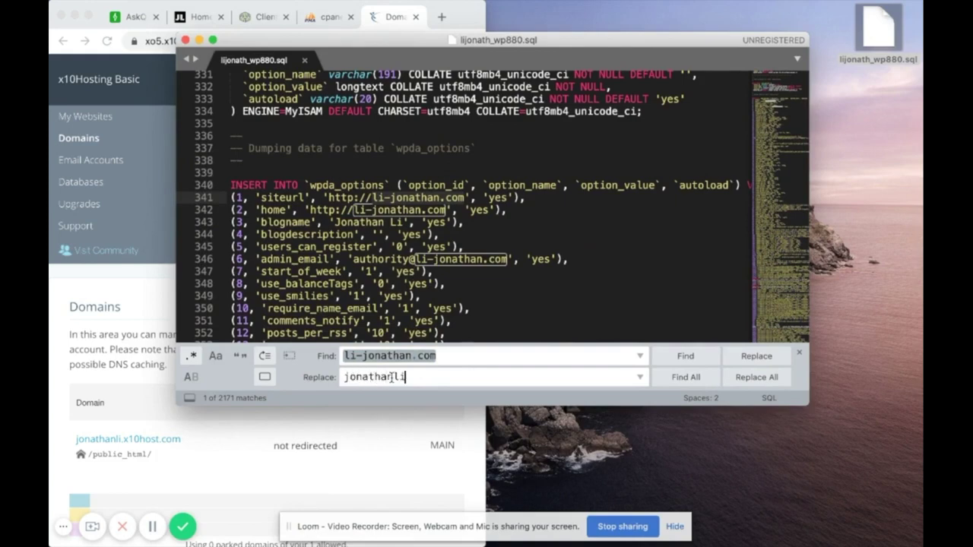
type("jonathanli.x10host.com")
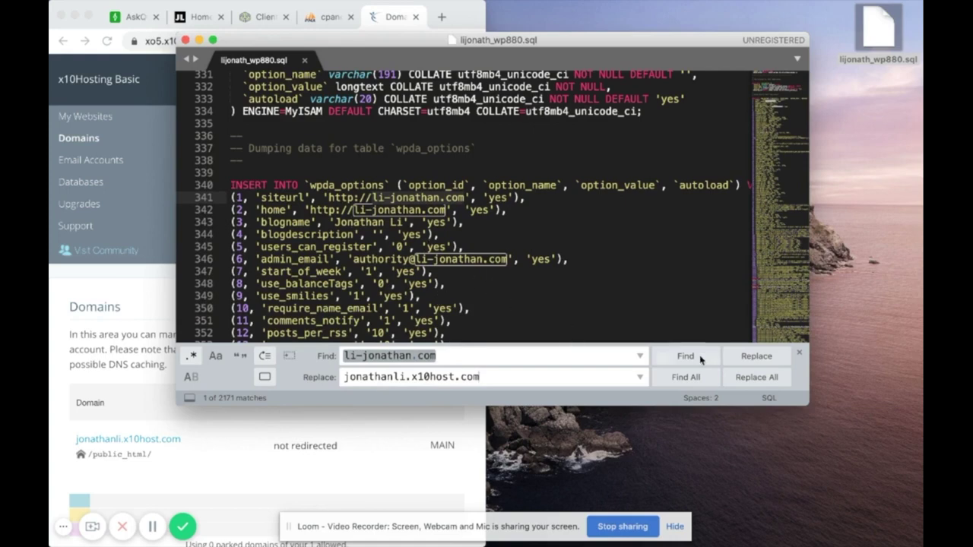
left_click(751, 377)
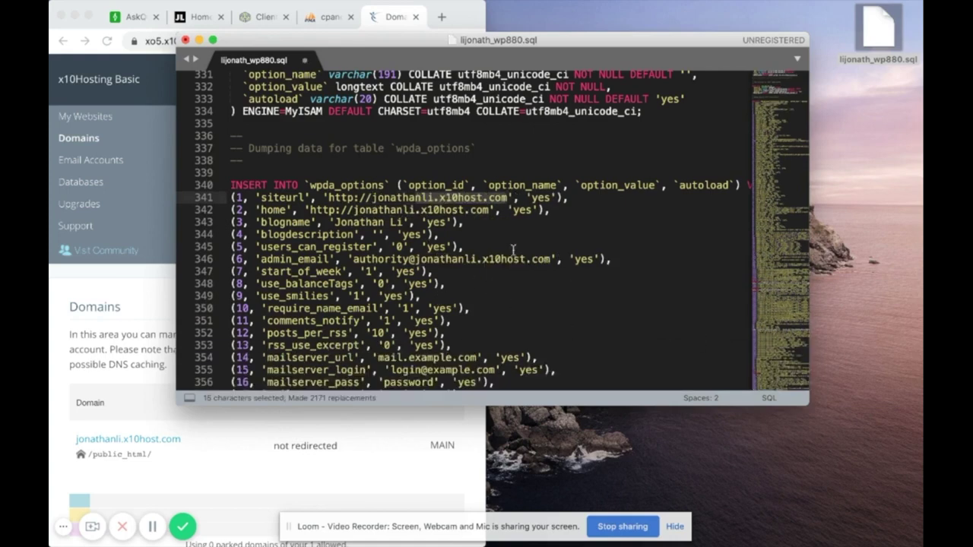
Verify jonathanli.x10host.com on line 341 and tile Sublime Text to the right half
left_click(455, 213)
left_click_drag(373, 197, 504, 198)
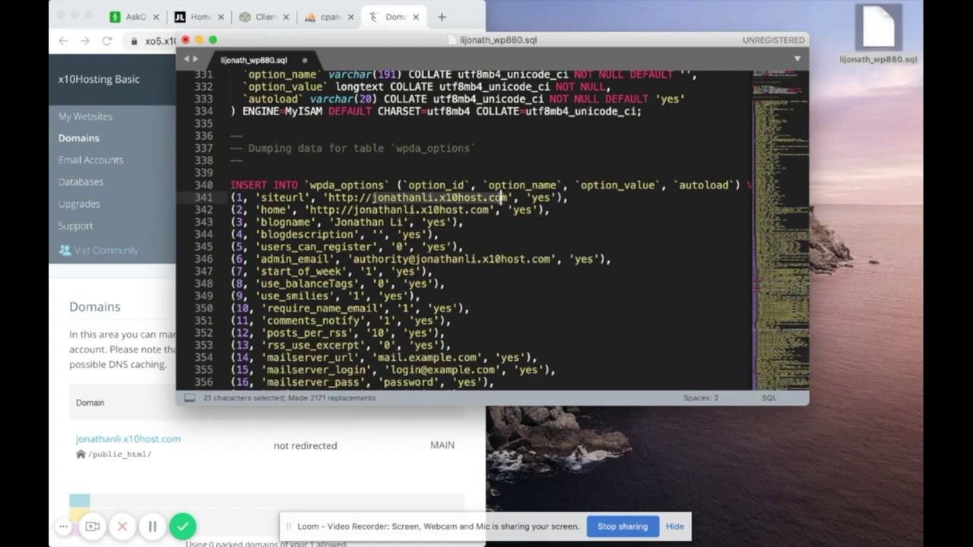
left_click(433, 183)
left_click_drag(371, 198, 507, 198)
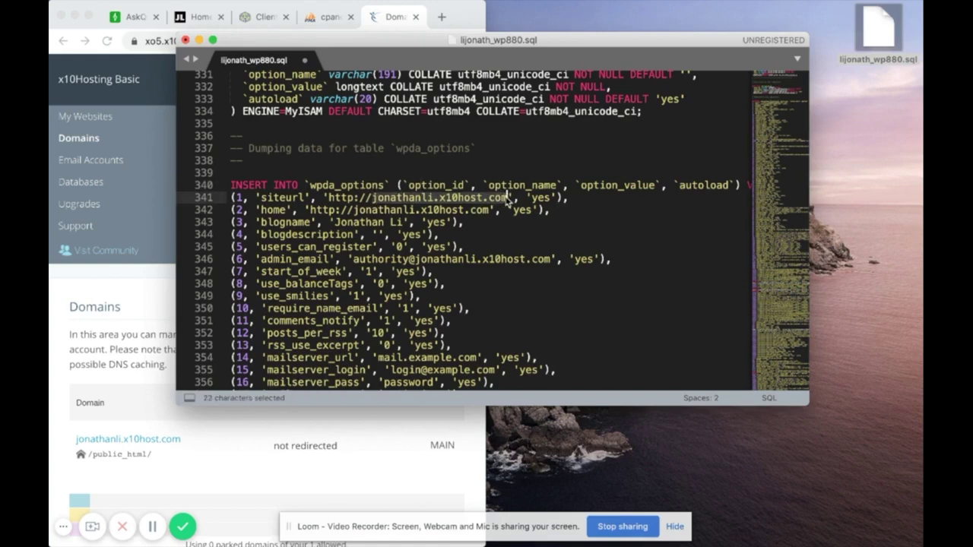
key("ctrl+alt+Right")
left_click(337, 131)
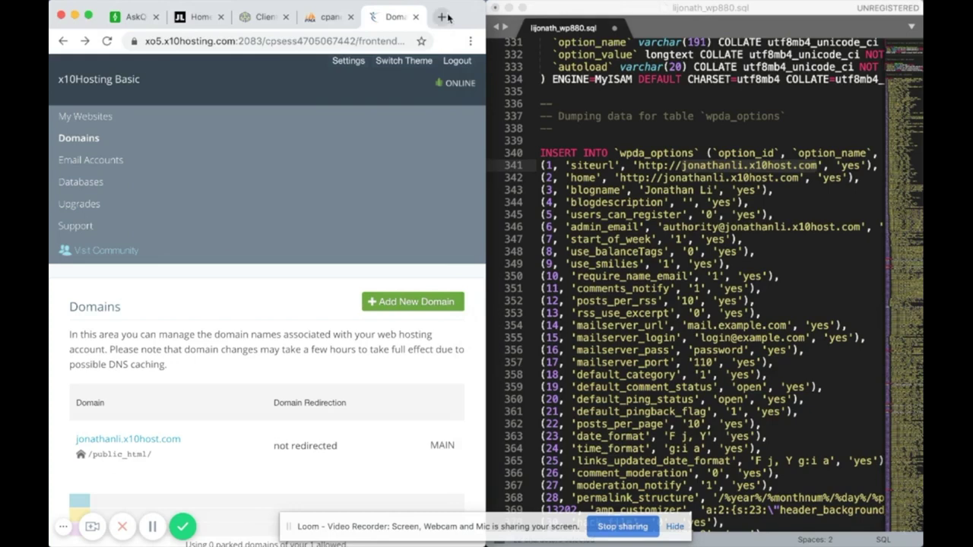
Open jonathanli.x10host.com in a new tab and select its address
left_click(441, 16)
type("jo")
key("Return")
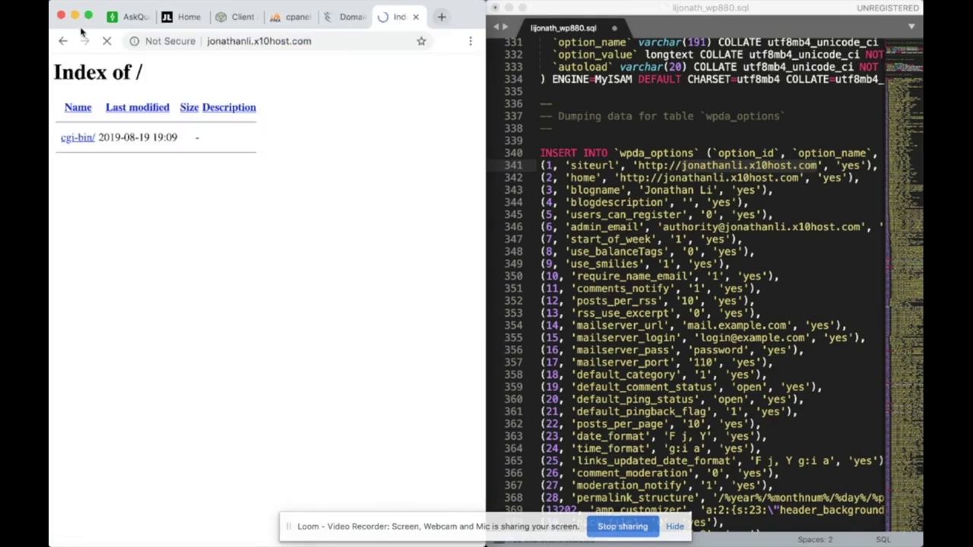
left_click_drag(313, 42, 205, 44)
Check the new domain on line 341 of the dump and save lijonath_wp880.sql
left_click(799, 232)
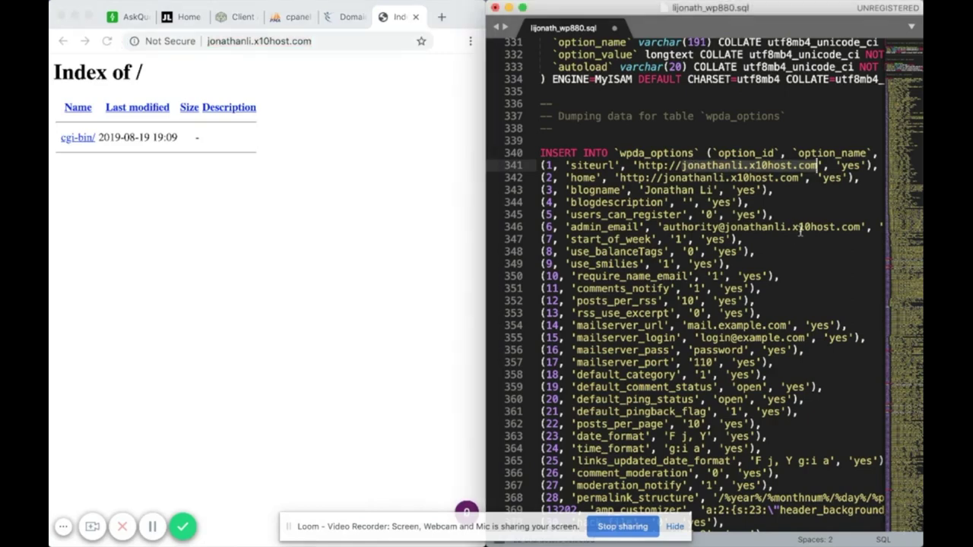
left_click_drag(818, 169, 680, 165)
left_click(730, 107)
left_click(687, 93)
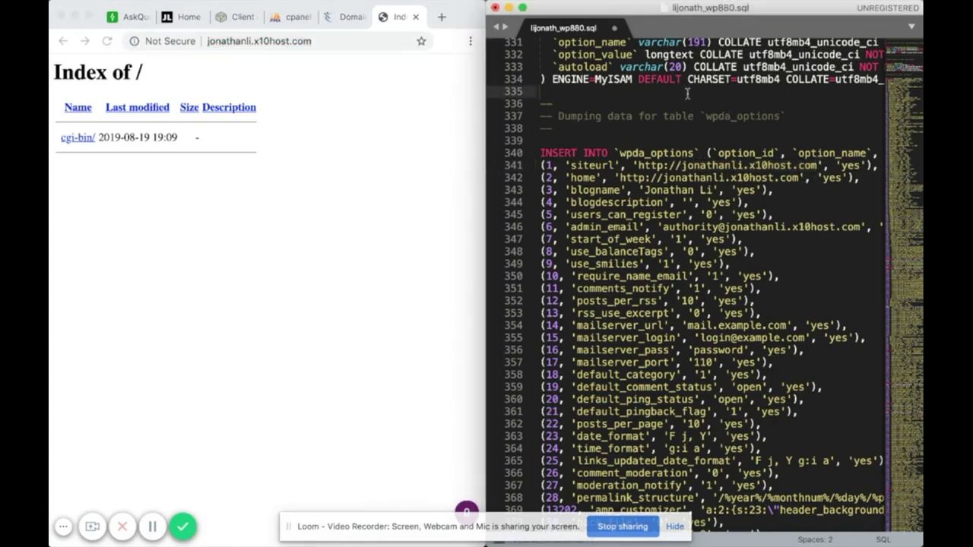
double_click(596, 15)
key("super+s")
Close the SQL editor window, maximise Chrome and close the Index of / tab
left_click_drag(458, 77, 335, 83)
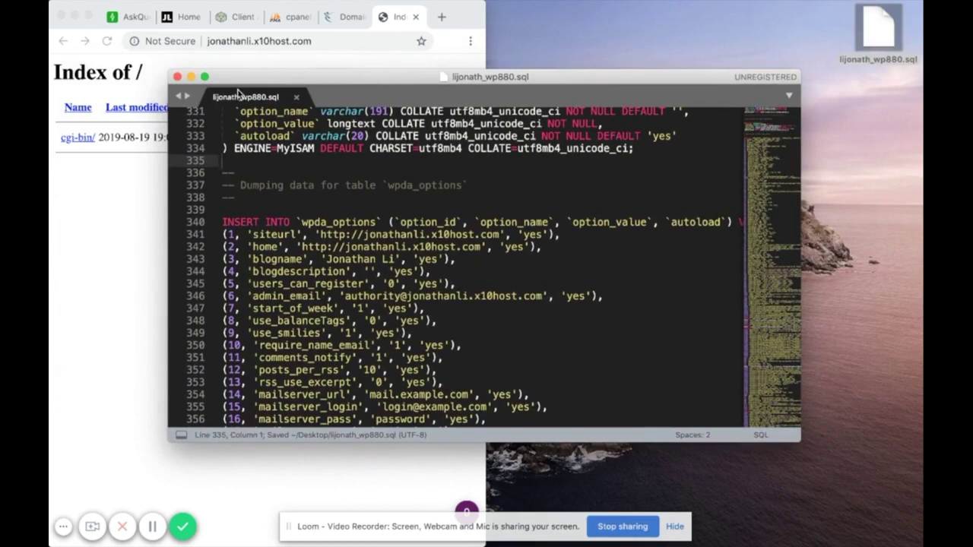
left_click(177, 78)
left_click(465, 21)
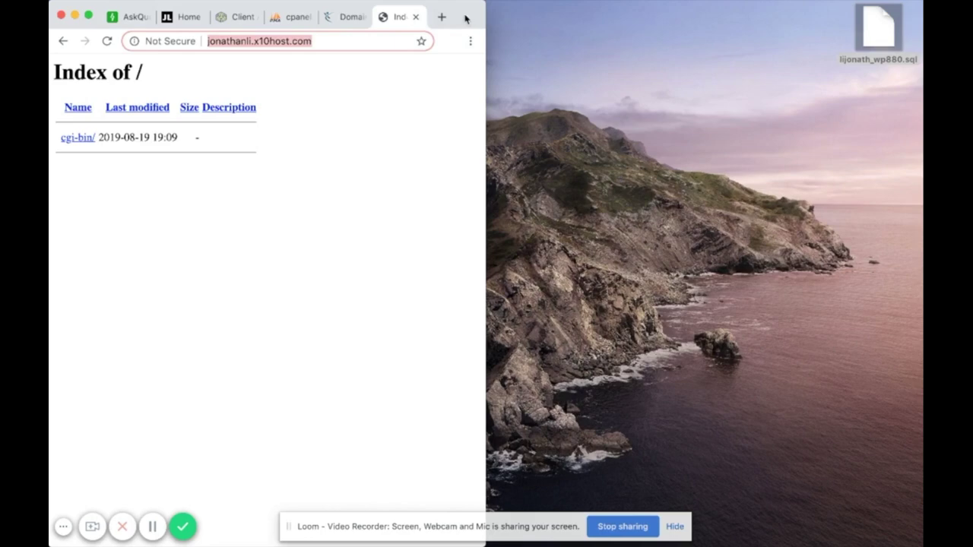
left_click(862, 39)
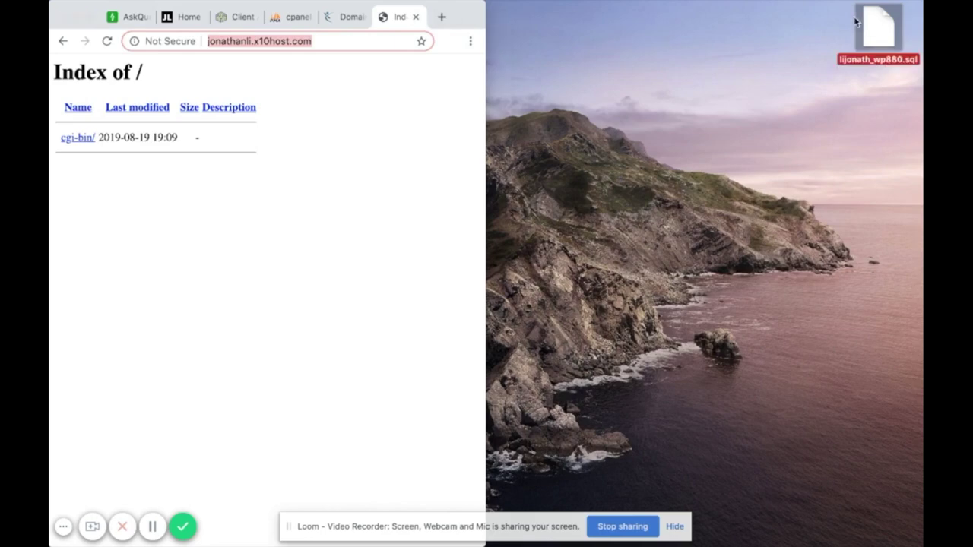
left_click_drag(877, 28, 887, 32)
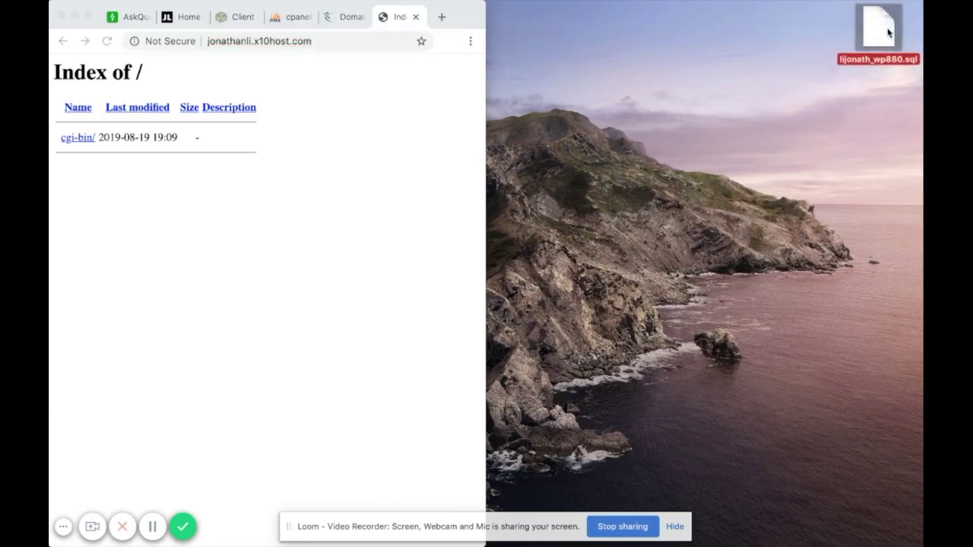
double_click(486, 37)
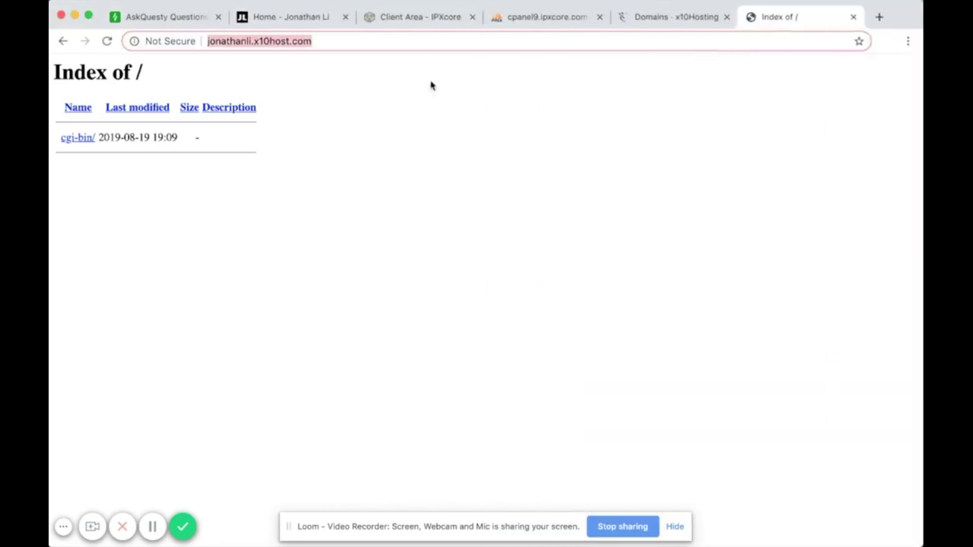
key("super+w")
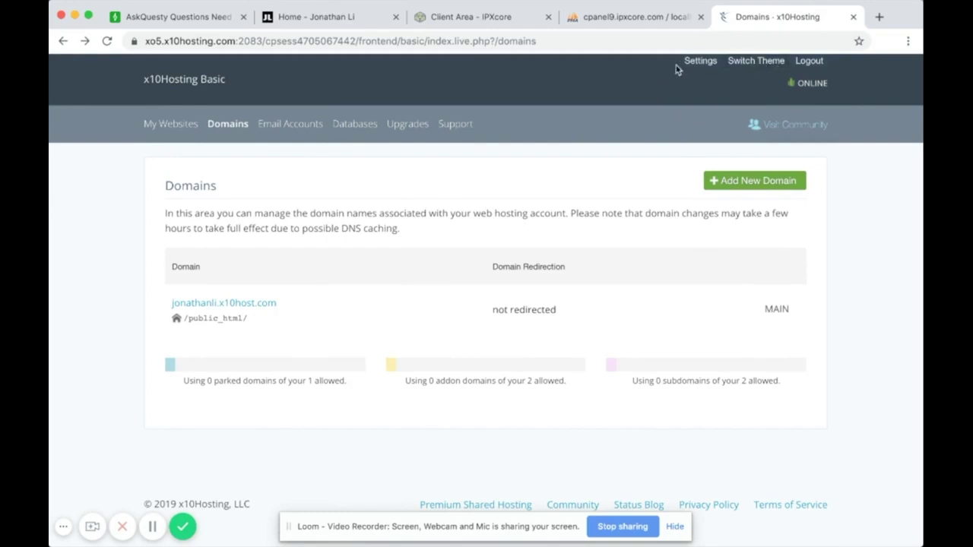
Pick Paper Lantern in the Switch cPanel Mode dialog and confirm the theme switch
left_click(764, 63)
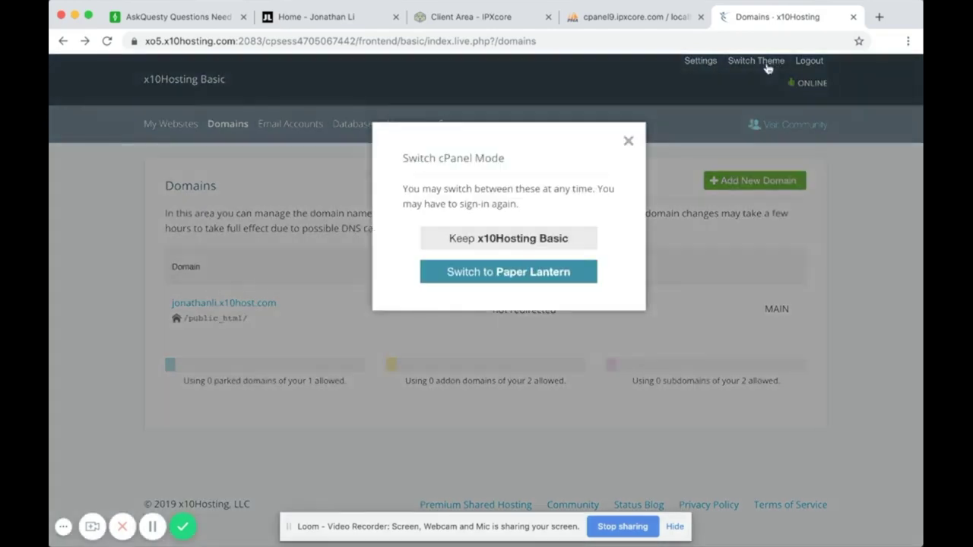
left_click(509, 275)
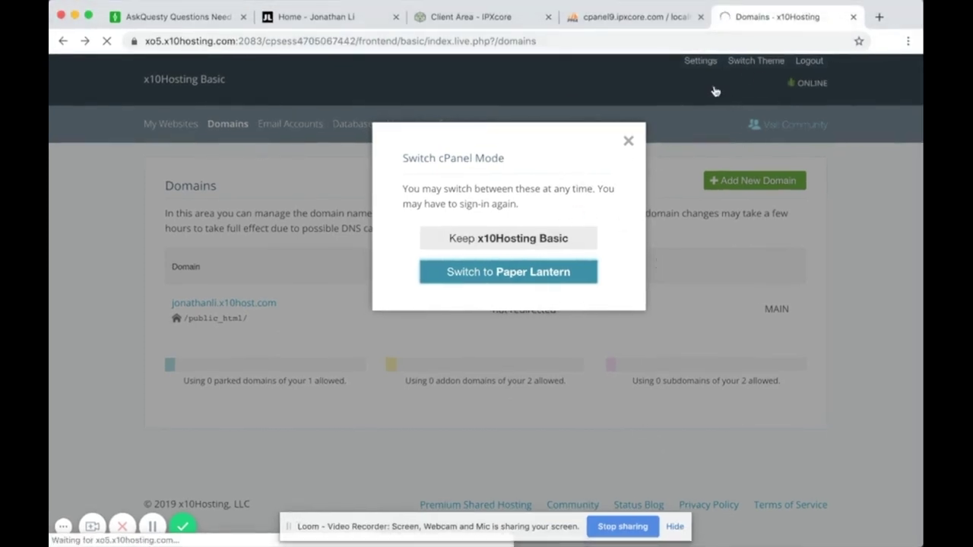
left_click(536, 280)
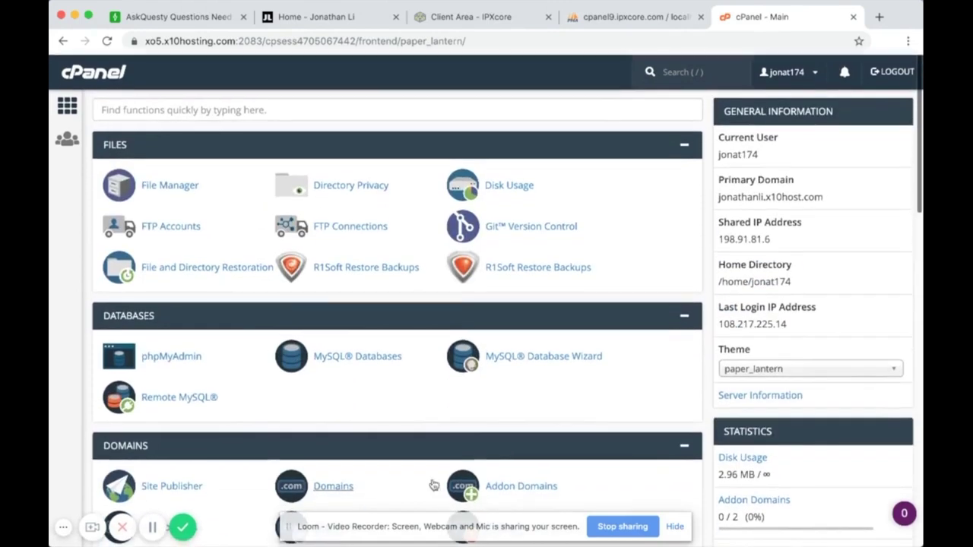
Keep the paper_lantern theme and open MySQL® Databases, which lists no databases yet
left_click(769, 368)
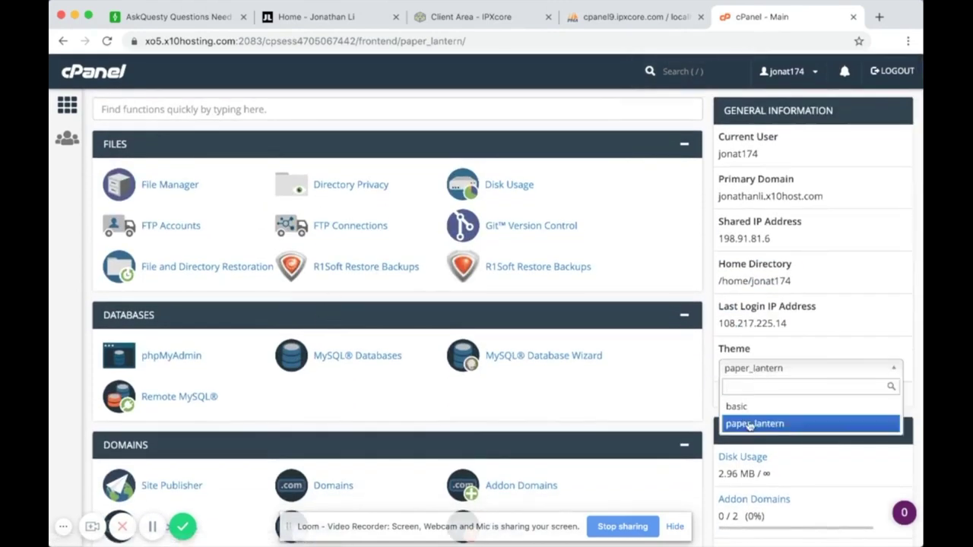
left_click(801, 348)
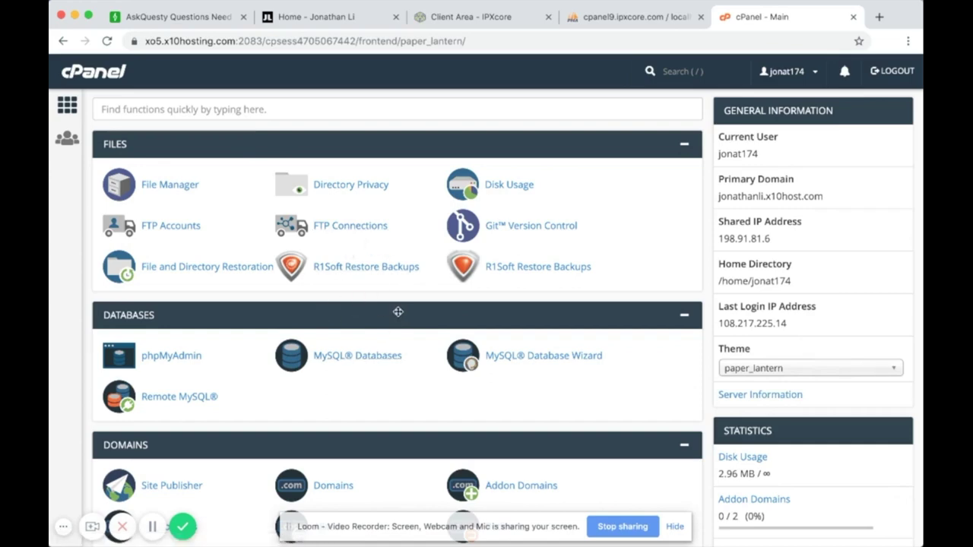
left_click(367, 363)
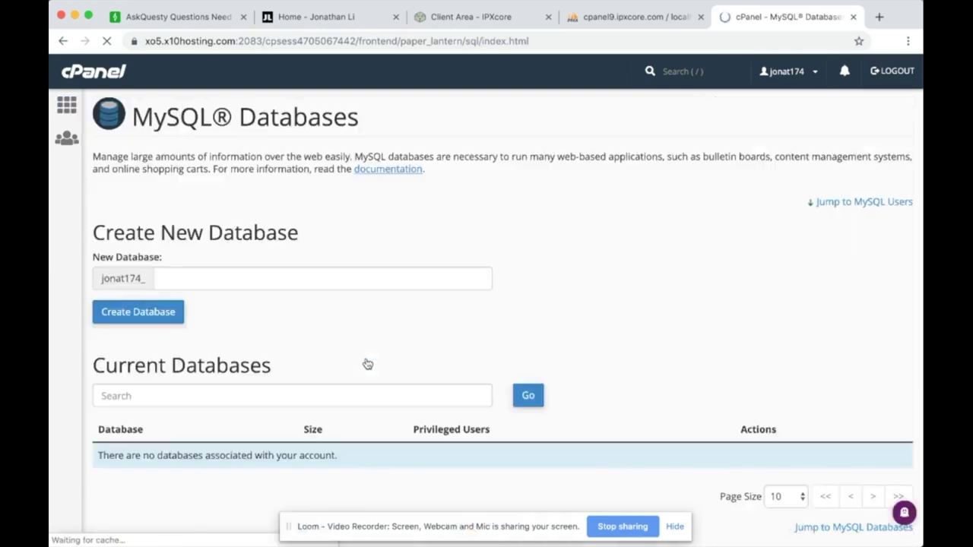
scroll(366, 358, "down", 10)
scroll(365, 354, "up", 10)
scroll(365, 354, "down", 10)
scroll(365, 354, "up", 10)
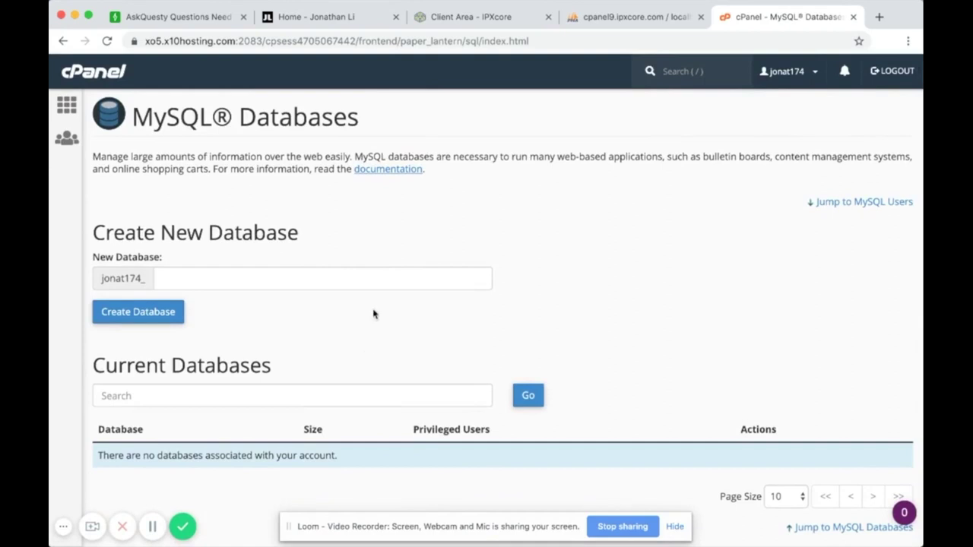
Log in to the IPXcore cPanel from the Client Area's Actions panel in a new tab
left_click(478, 17)
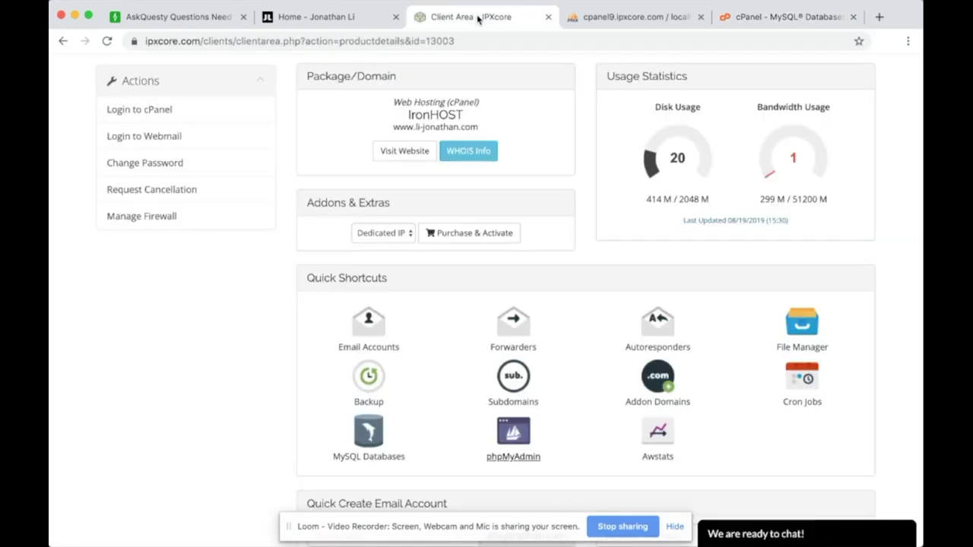
scroll(532, 122, "up", 3)
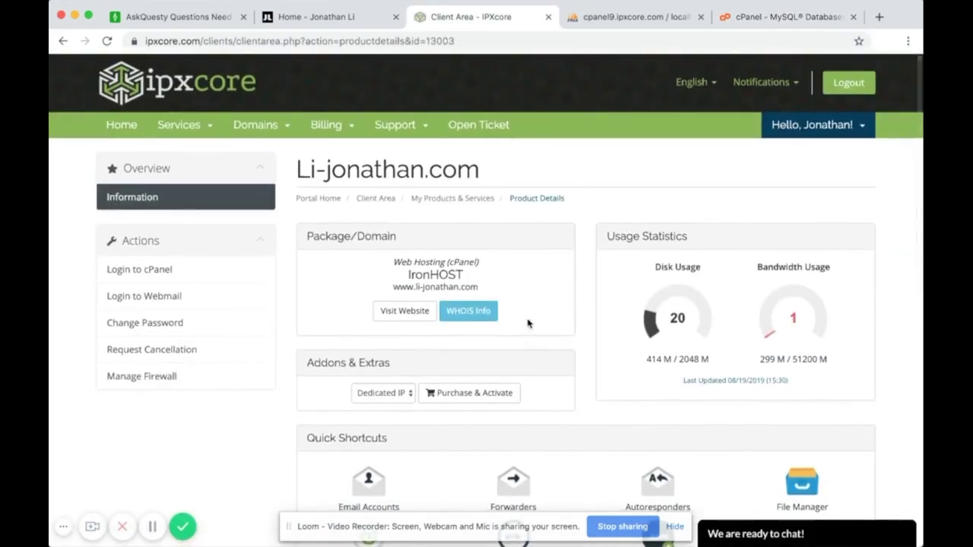
scroll(527, 321, "down", 1)
left_click(141, 232)
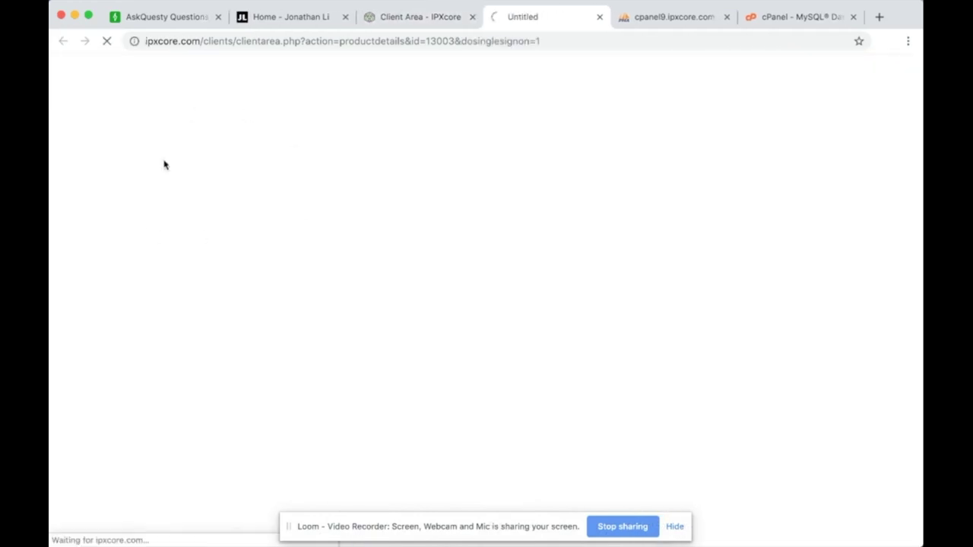
left_click(419, 25)
left_click(544, 22)
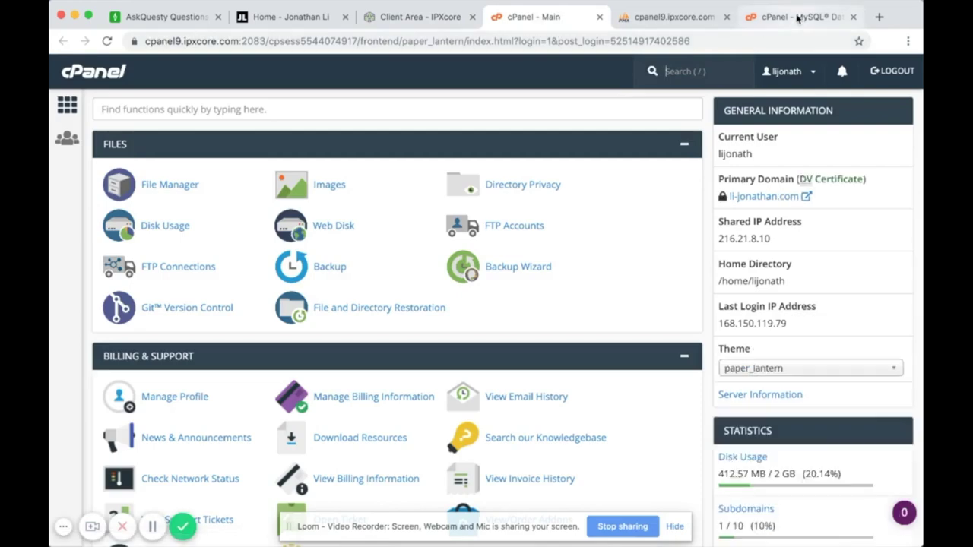
Compare the IPXcore server host name with the x10Hosting cPanel address, then return to the Client Area
left_click(797, 17)
left_click(517, 17)
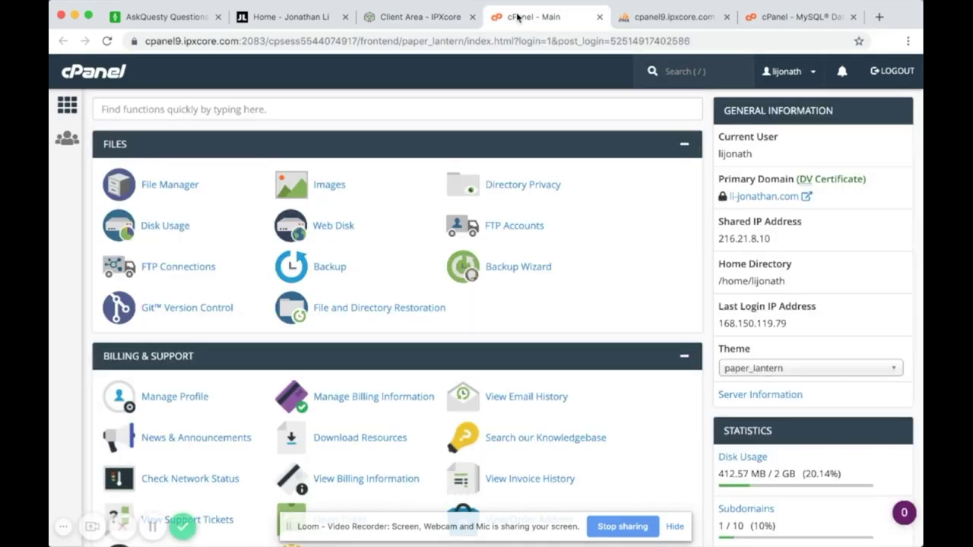
key("/")
left_click_drag(240, 44, 142, 42)
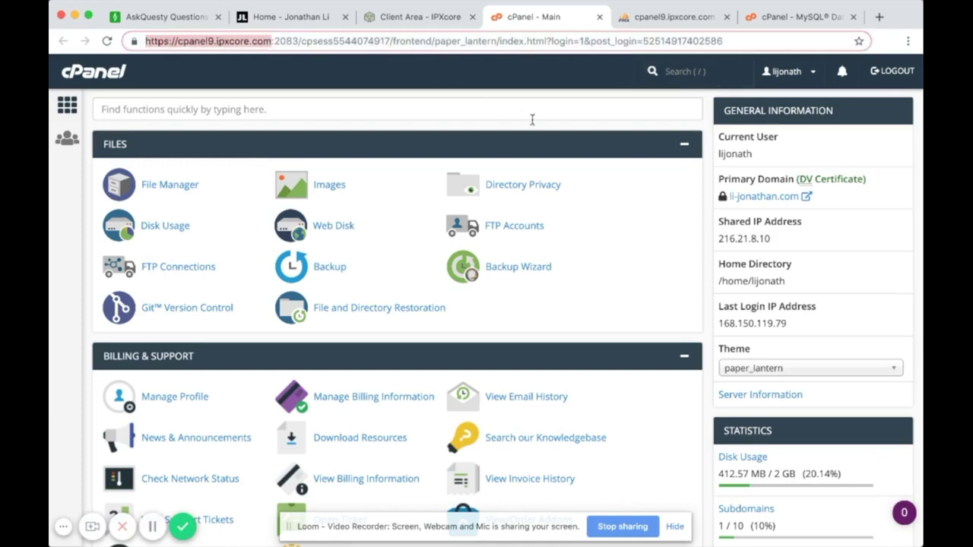
left_click(794, 16)
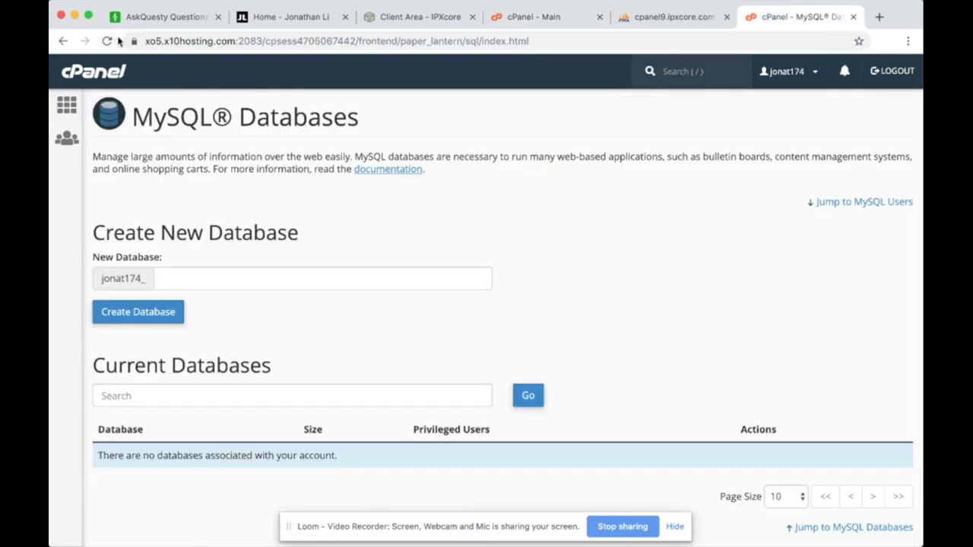
left_click(144, 41)
left_click(150, 42)
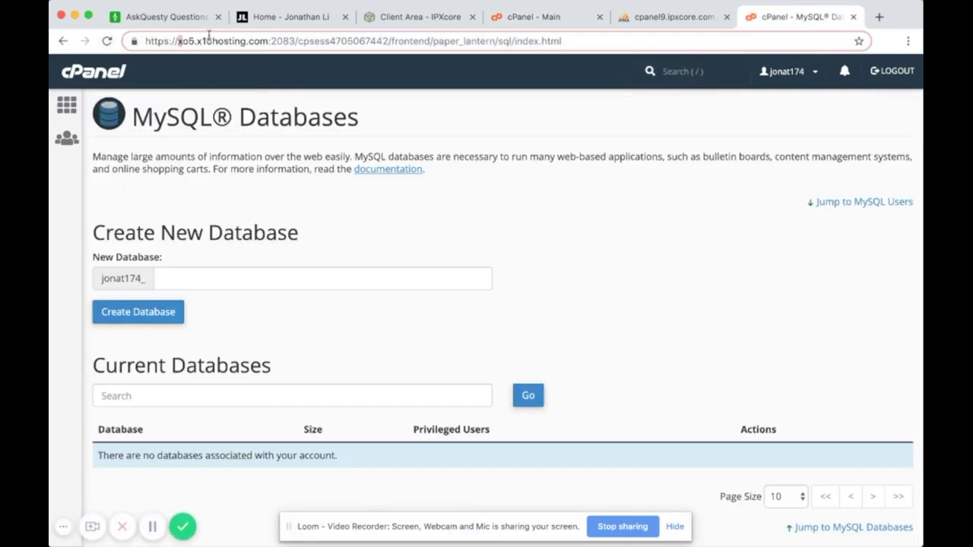
left_click(585, 117)
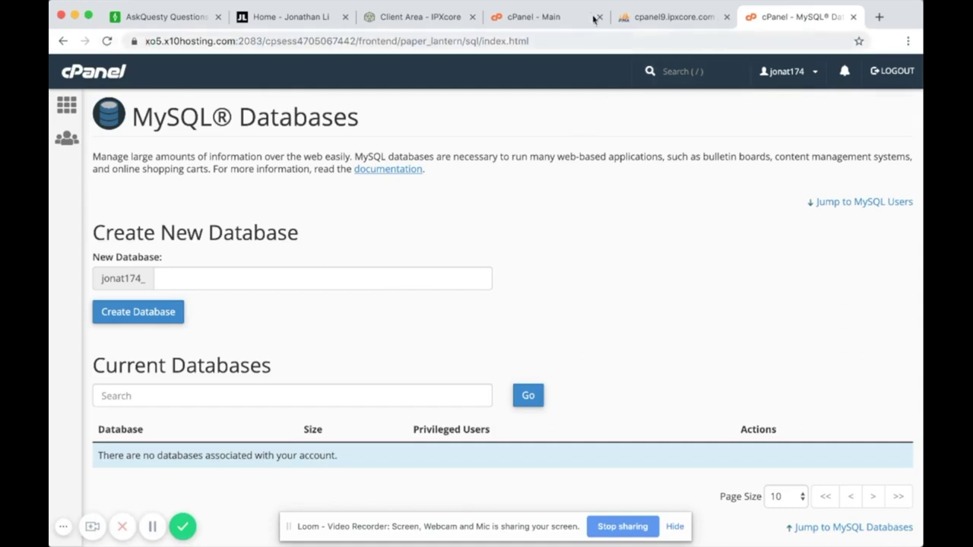
left_click(418, 17)
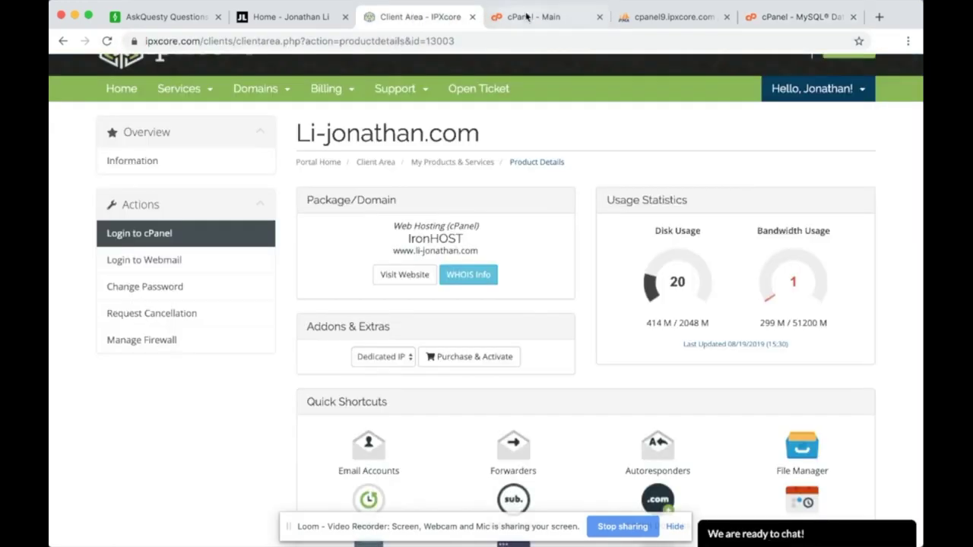
Search 'mysql' in the IPXcore cPanel and review its existing database list
left_click(526, 16)
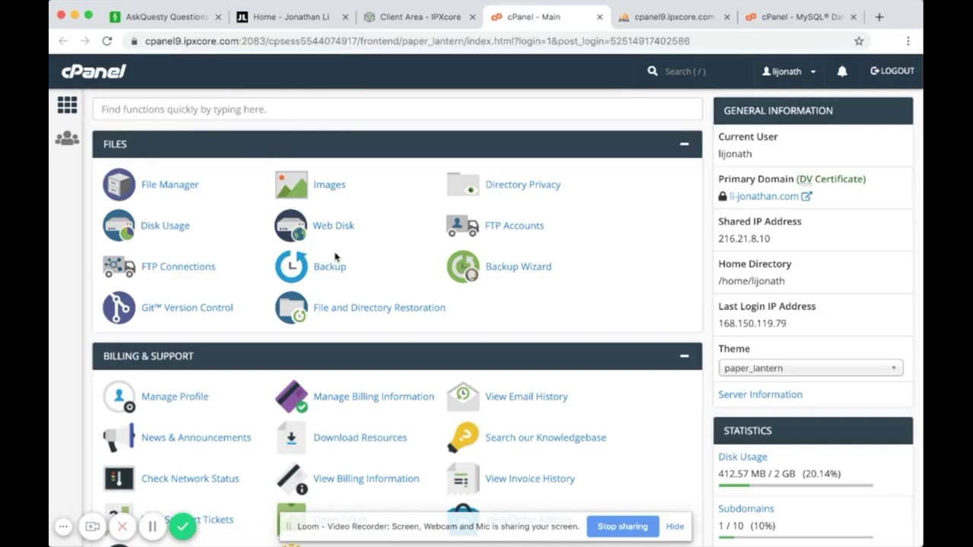
left_click(182, 110)
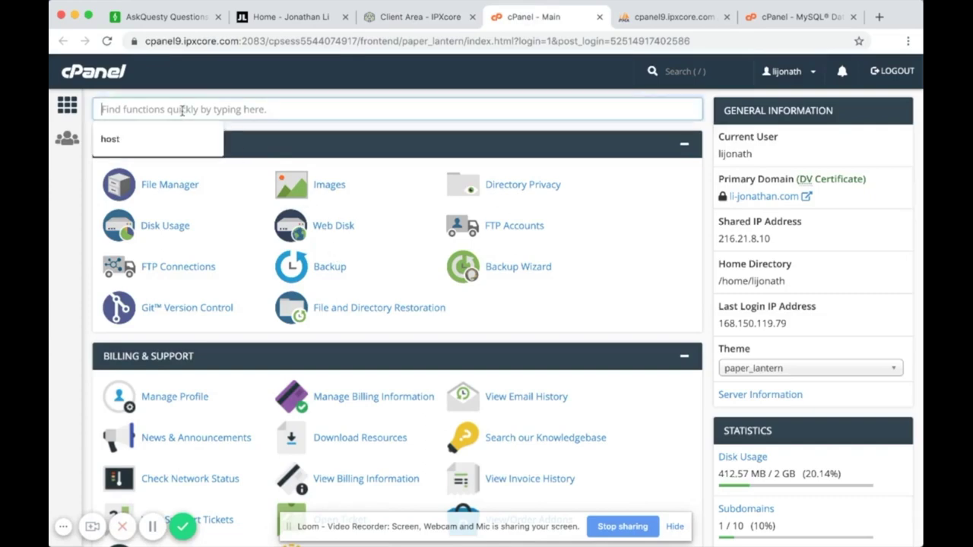
type("mysql")
left_click(193, 187)
scroll(259, 319, "down", 3)
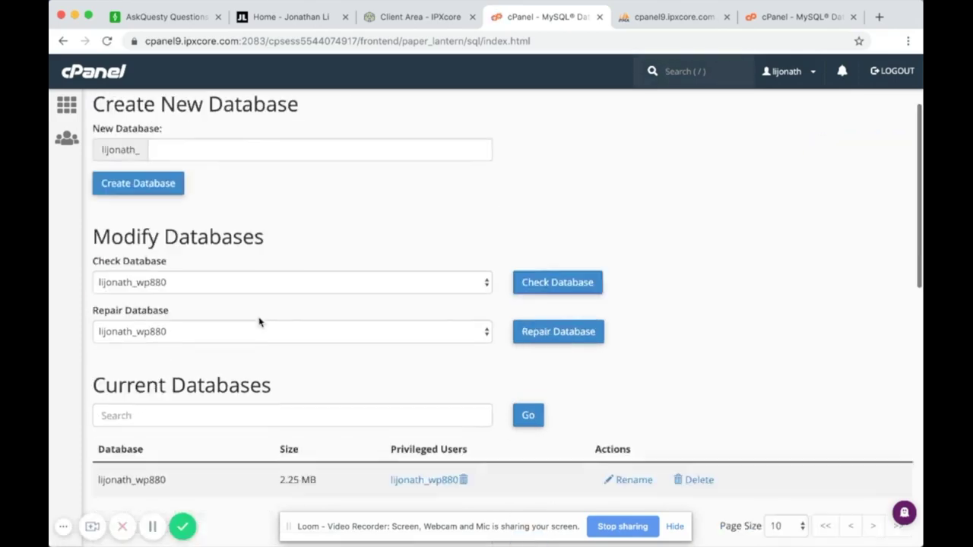
scroll(259, 321, "down", 10)
scroll(258, 321, "up", 10)
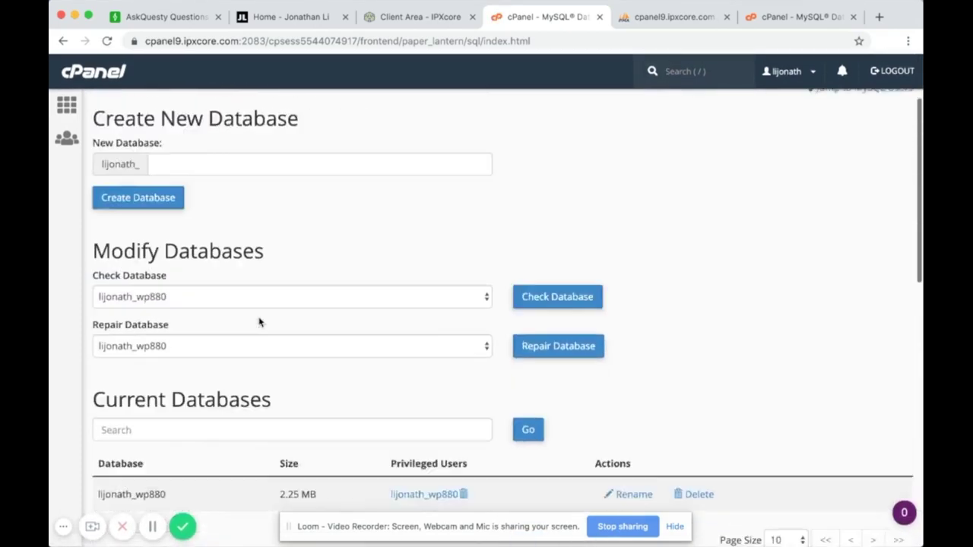
scroll(258, 323, "down", 3)
scroll(310, 343, "up", 1)
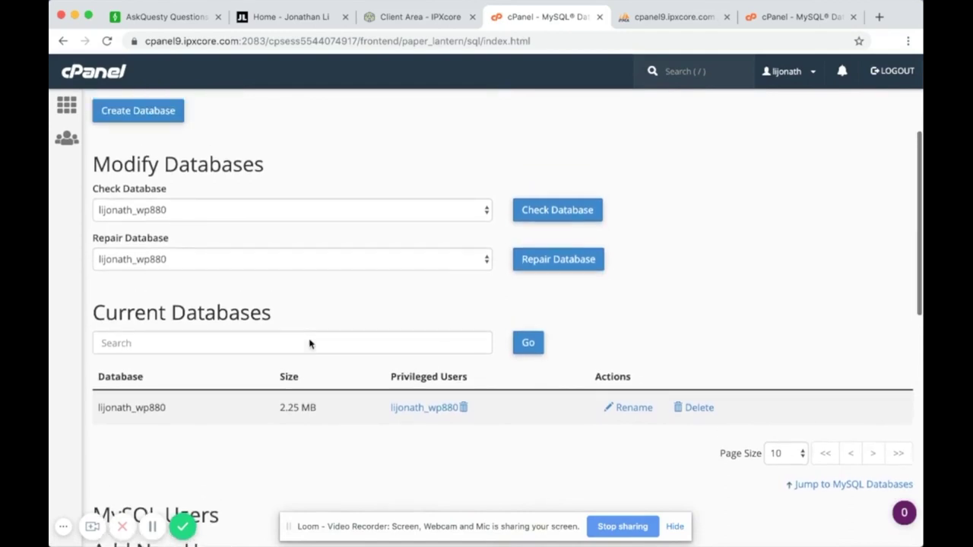
left_click(137, 217)
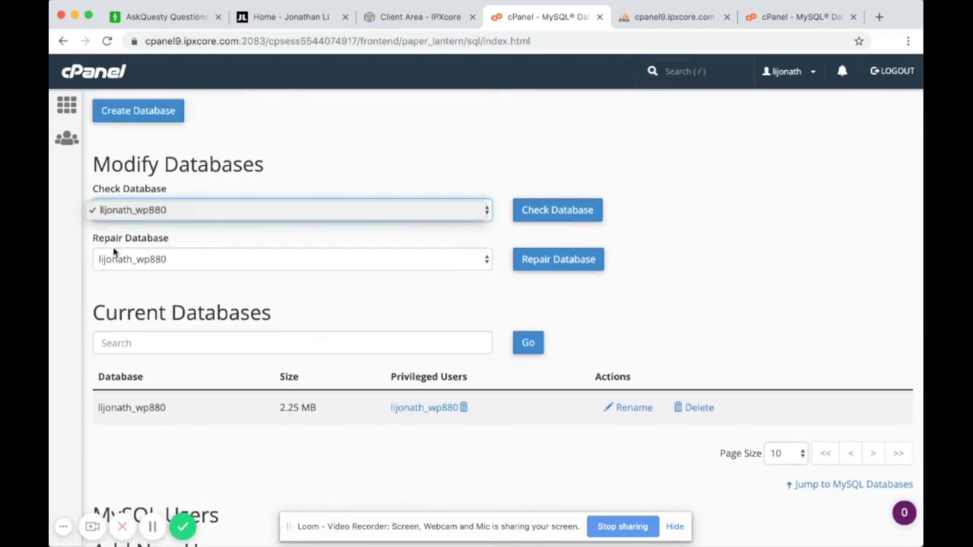
left_click(84, 301)
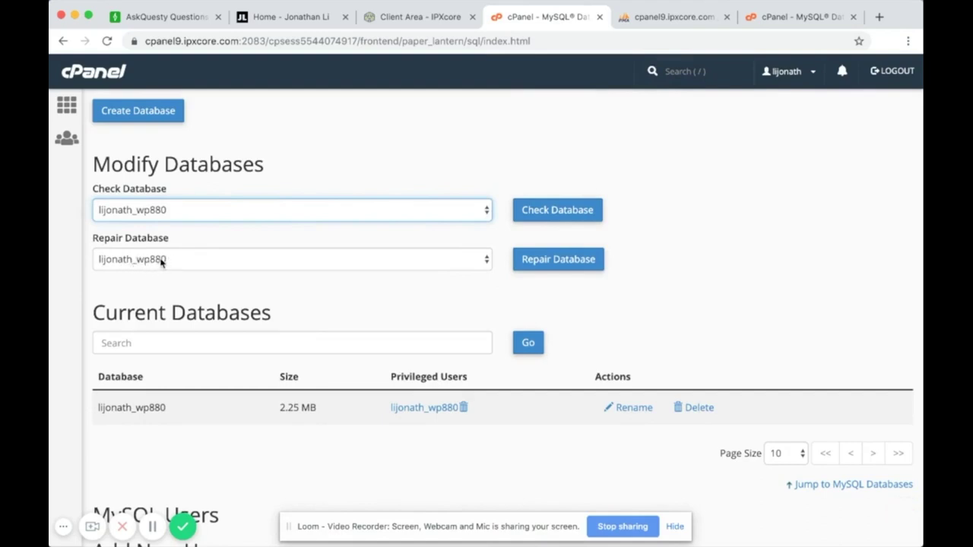
left_click(806, 17)
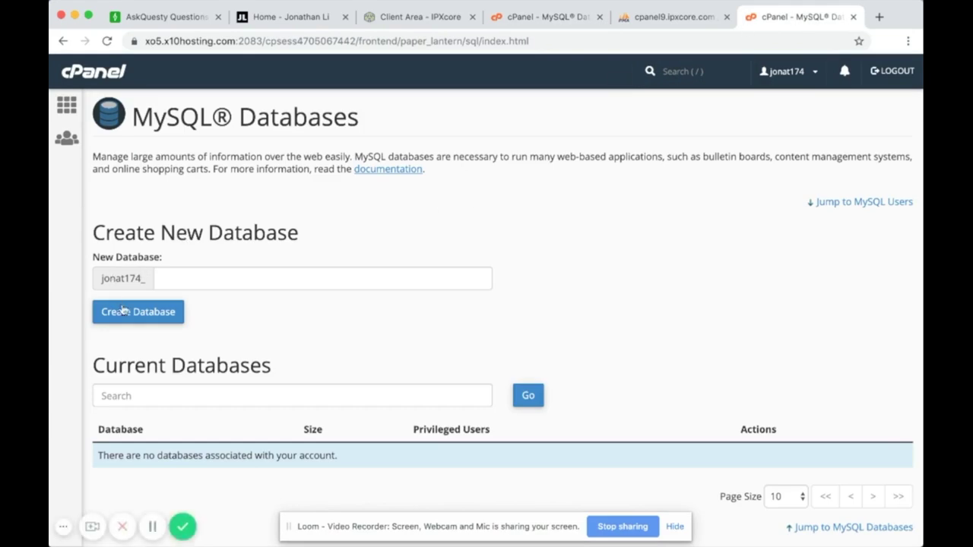
scroll(122, 309, "down", 2)
left_click(141, 267)
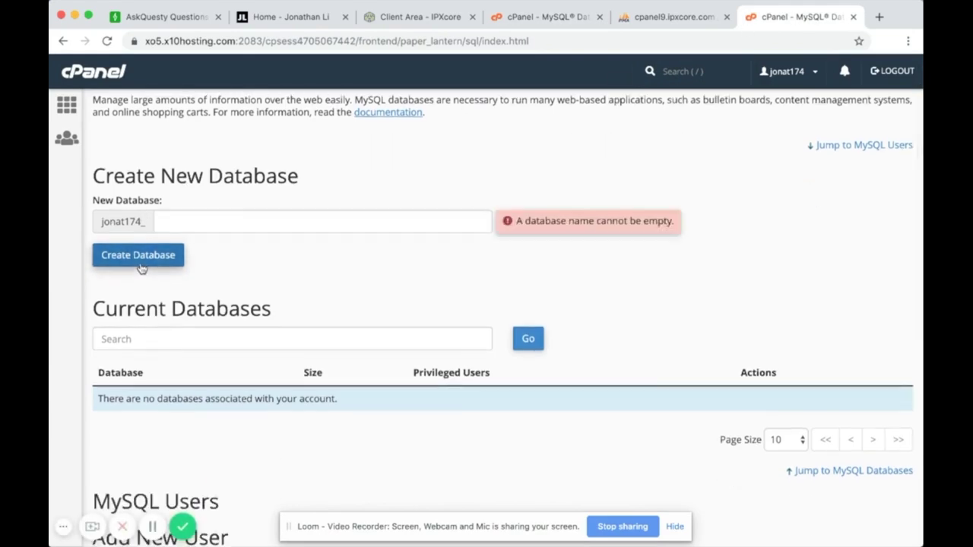
left_click(190, 221)
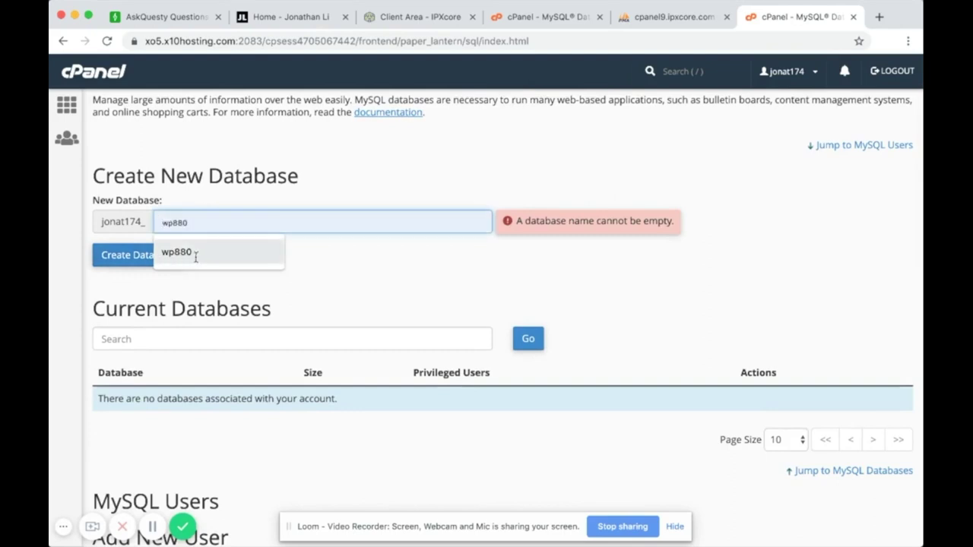
left_click(196, 257)
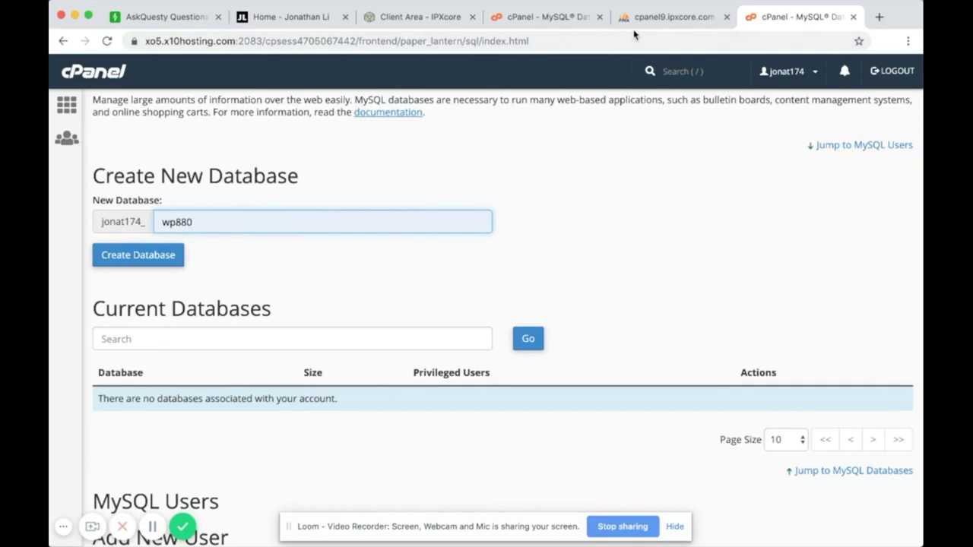
left_click(541, 16)
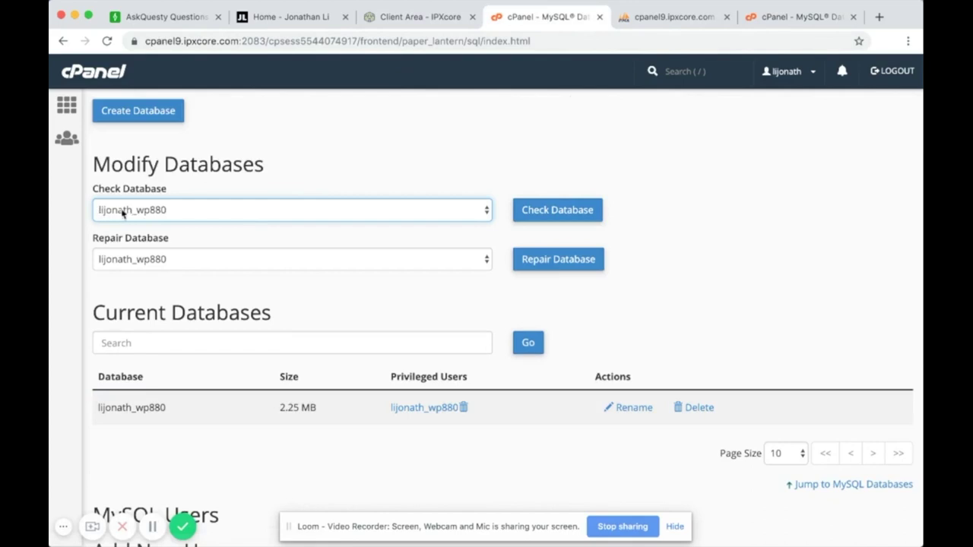
left_click(794, 17)
scroll(246, 271, "up", 2)
left_click(122, 313)
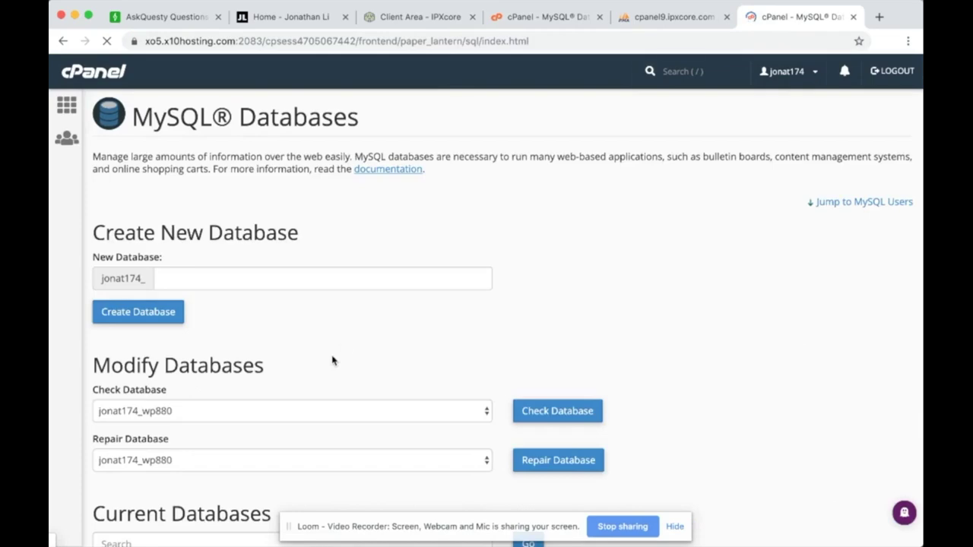
Scroll down the MySQL Databases page to the Add New User section
scroll(332, 361, "down", 3)
scroll(332, 360, "down", 4)
scroll(332, 359, "down", 2)
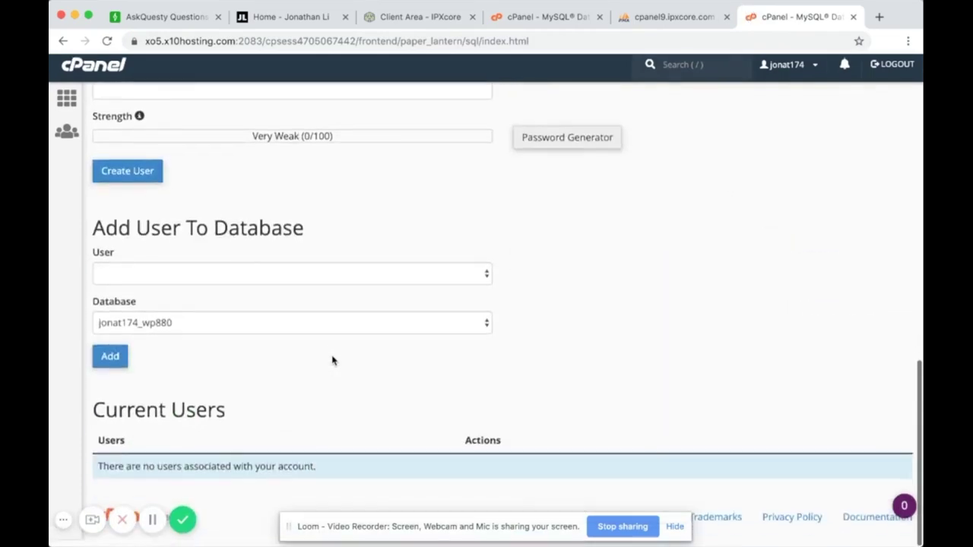
scroll(332, 359, "up", 10)
scroll(371, 392, "down", 1)
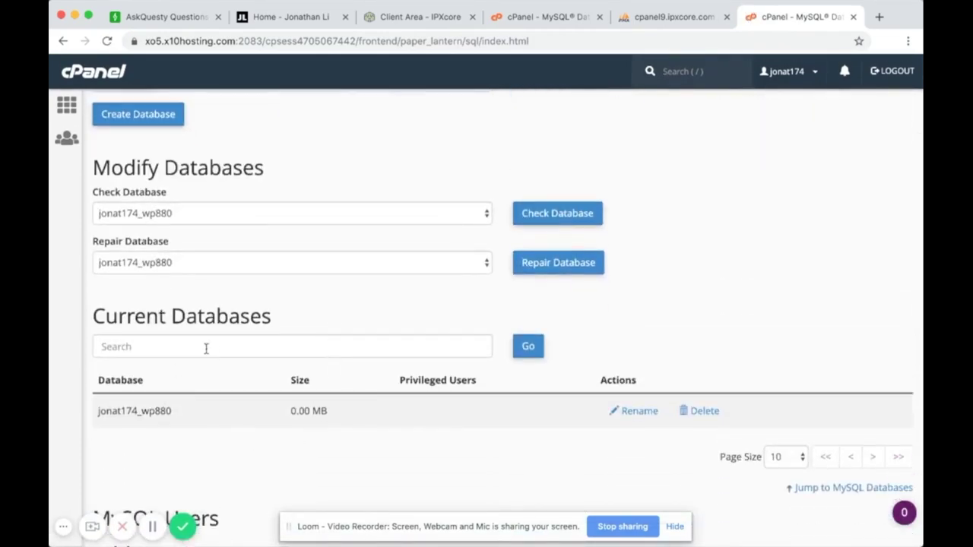
scroll(365, 411, "down", 1)
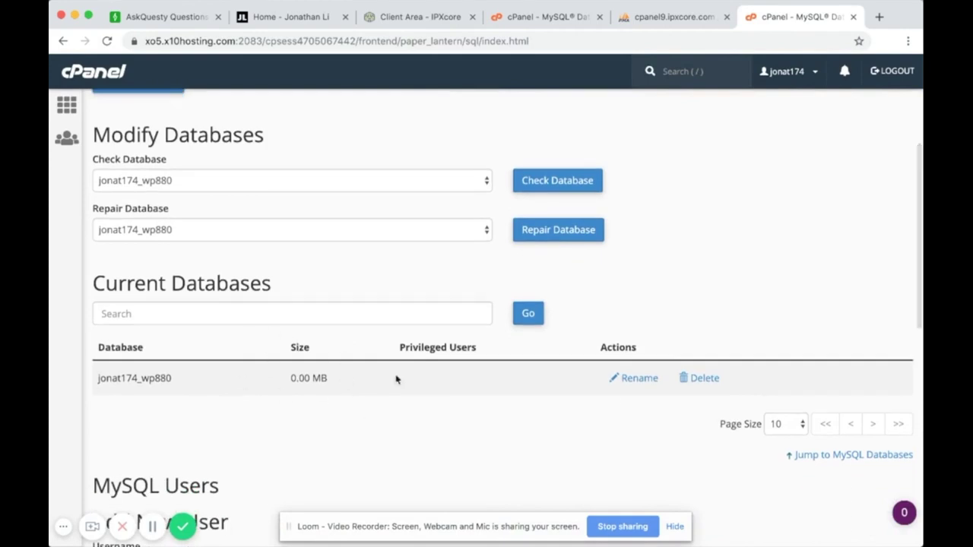
scroll(390, 402, "down", 10)
scroll(391, 402, "up", 1)
left_click(129, 286)
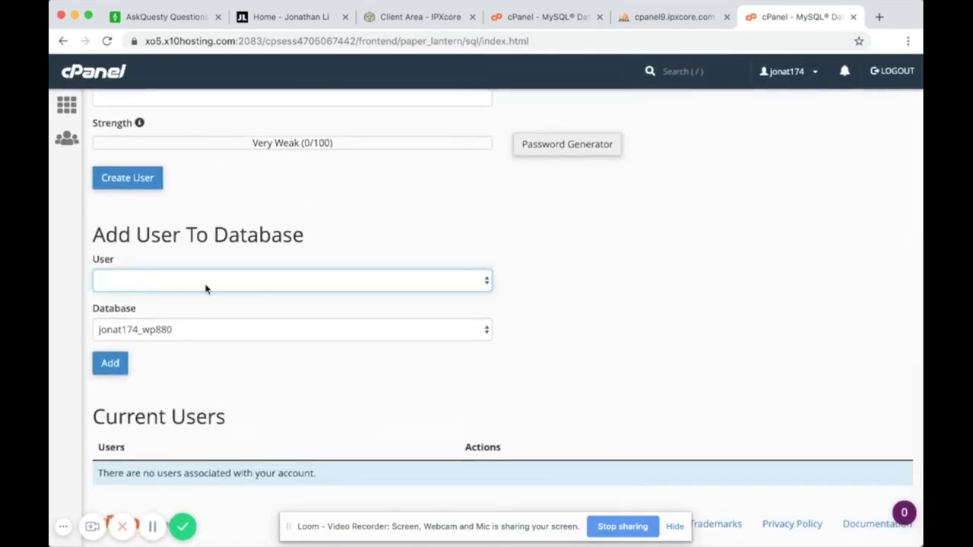
scroll(123, 280, "up", 5)
Fill the new user's Username with wp880 from autofill, leaving the password empty
left_click(199, 182)
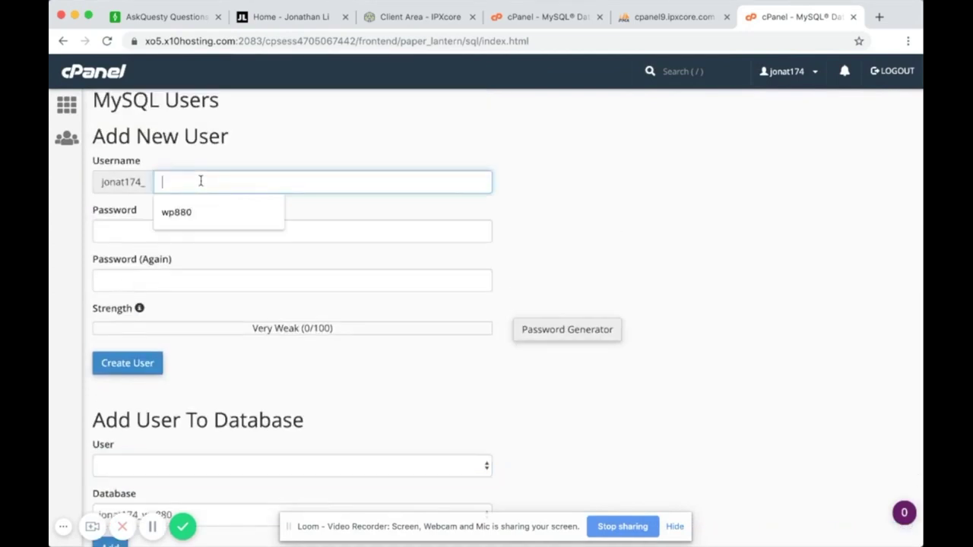
left_click(195, 209)
left_click(142, 228)
scroll(438, 307, "down", 3)
scroll(436, 304, "up", 15)
scroll(426, 328, "down", 3)
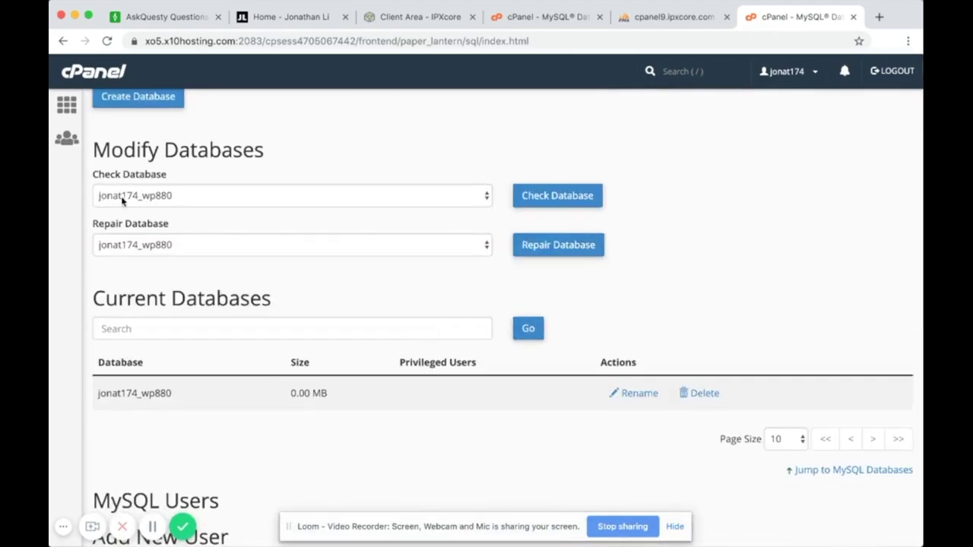
scroll(232, 350, "down", 7)
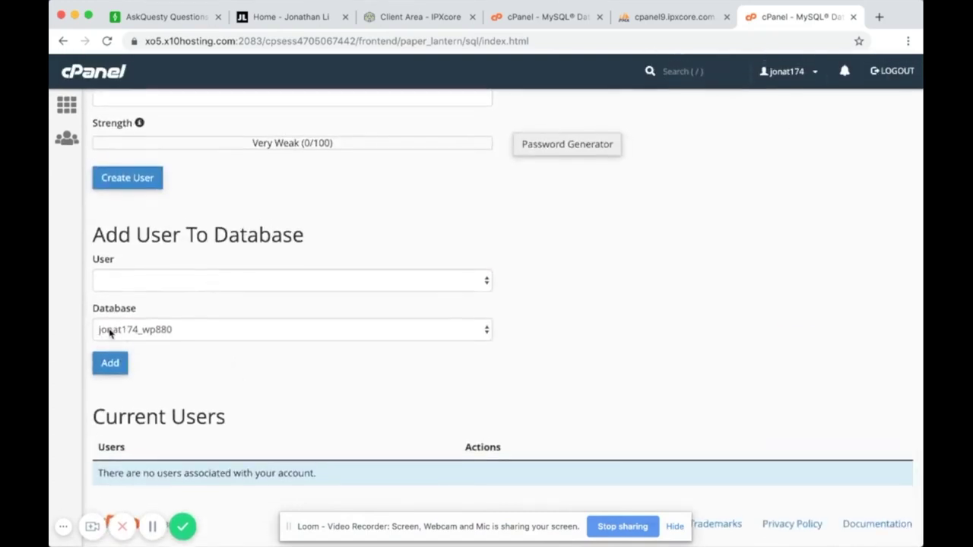
scroll(184, 341, "up", 3)
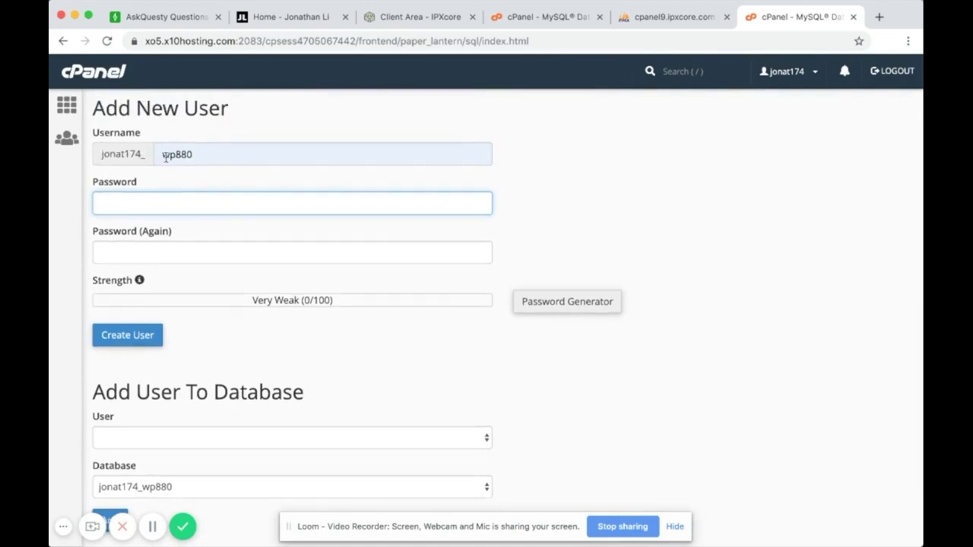
scroll(125, 248, "down", 1)
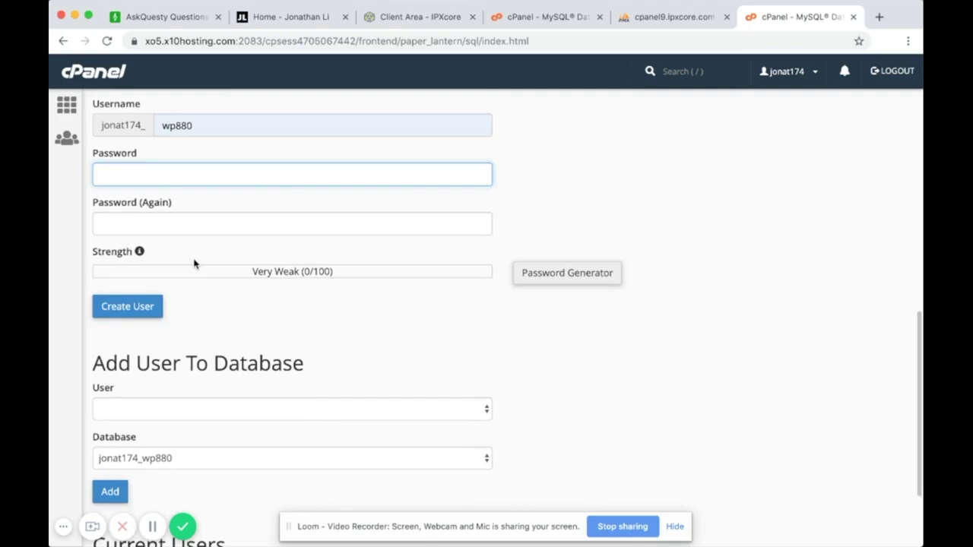
Generate a Very Strong password, copy it, apply it and create user jonat174_wp880
left_click(536, 278)
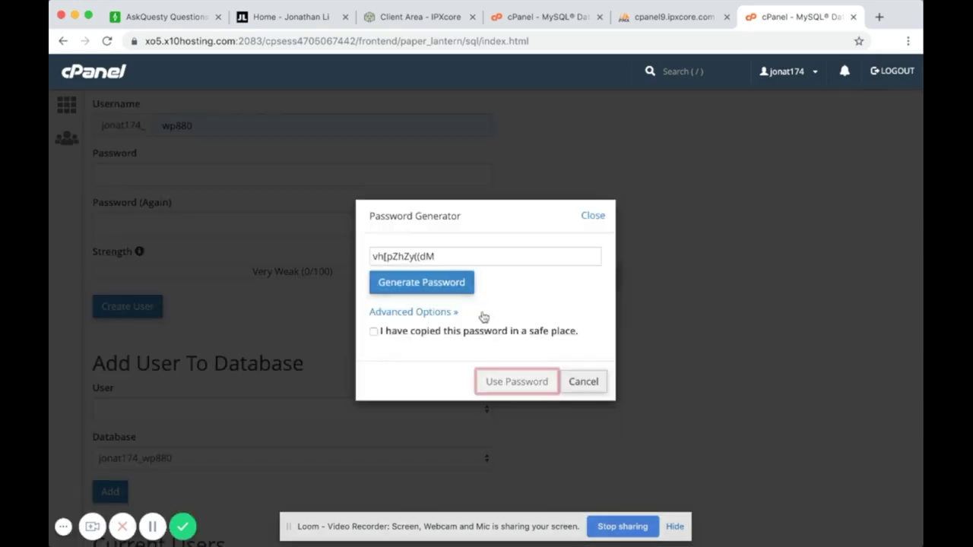
left_click(430, 256)
key("super+c")
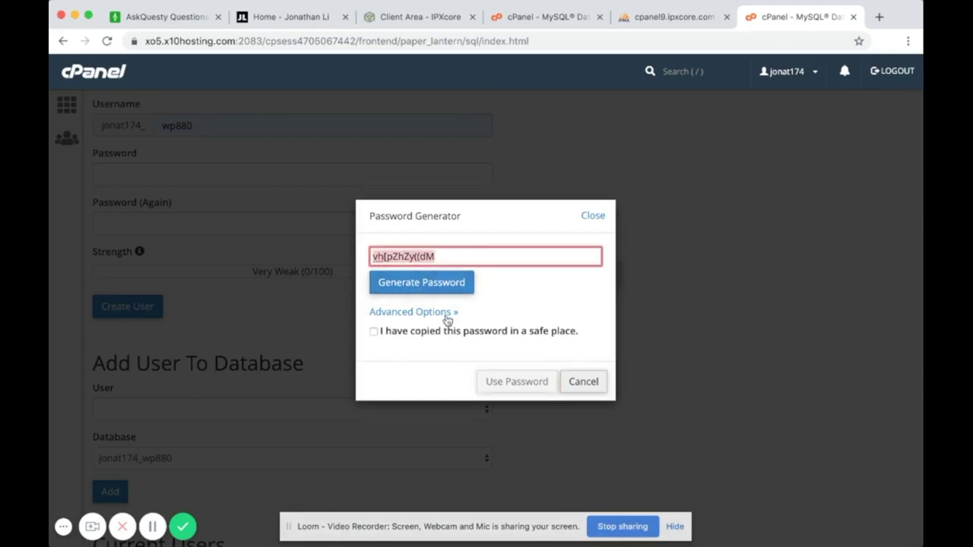
left_click(373, 331)
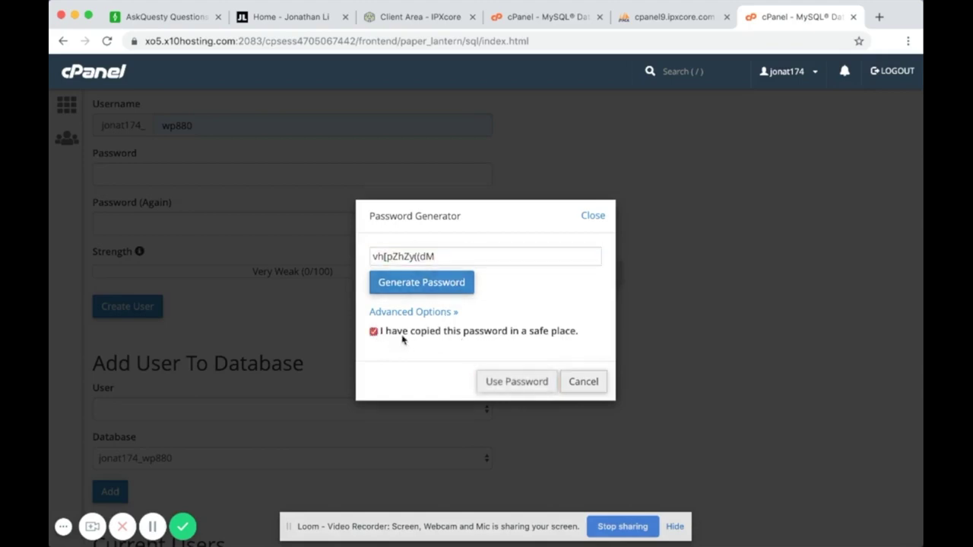
left_click(514, 384)
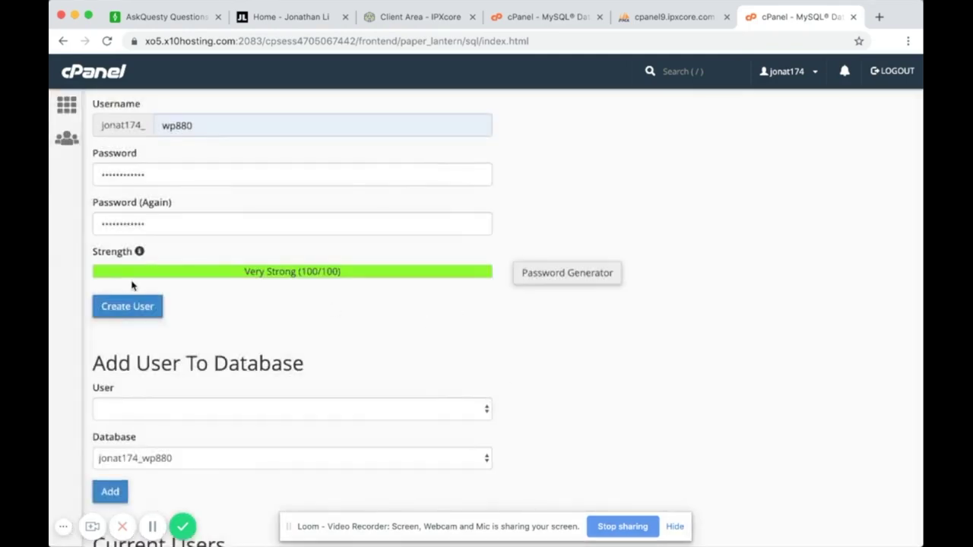
left_click(127, 306)
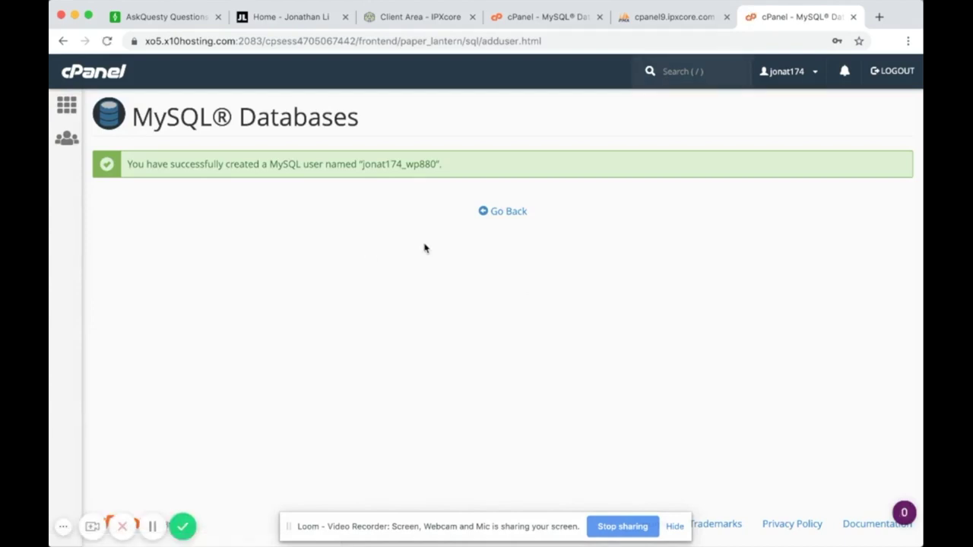
Return to the MySQL Databases page and scroll to Add User To Database
left_click(502, 213)
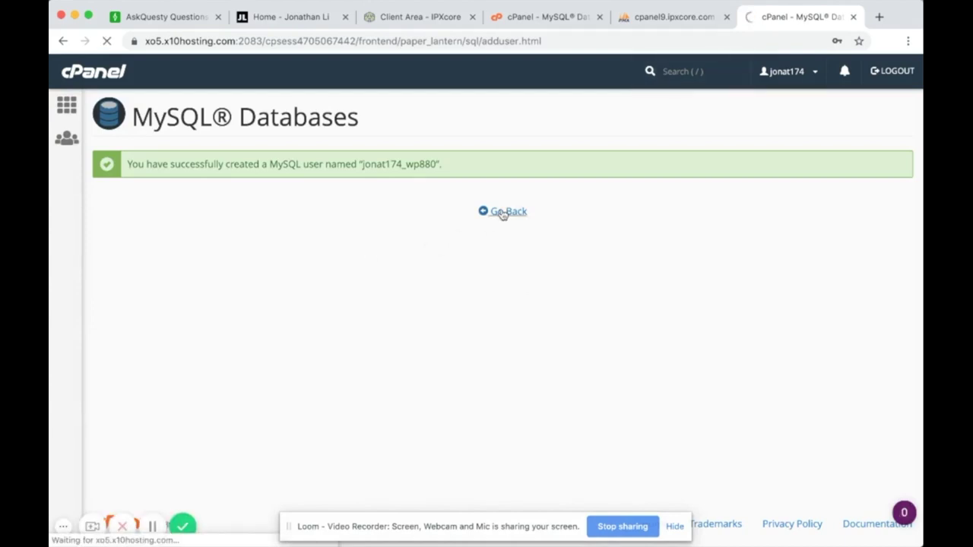
scroll(459, 283, "down", 5)
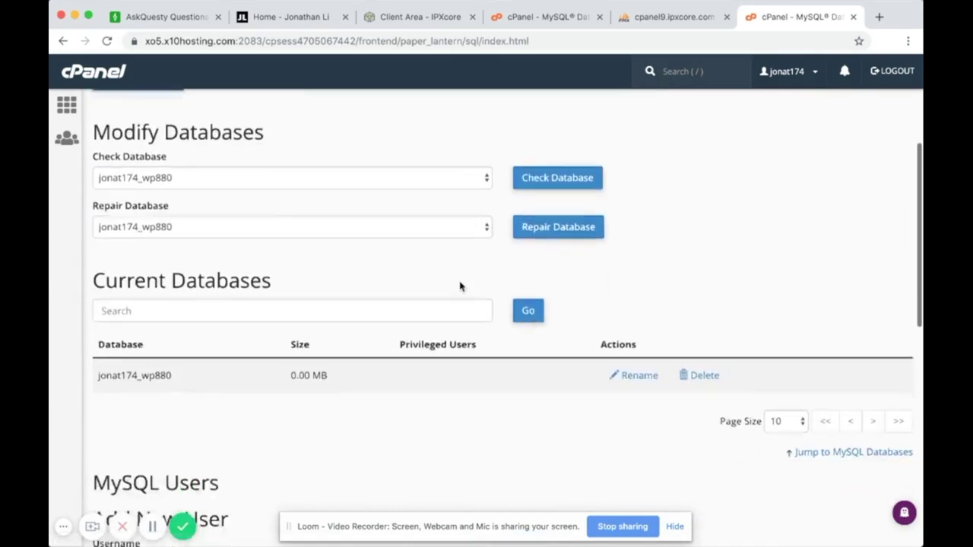
scroll(459, 286, "down", 2)
scroll(459, 282, "down", 5)
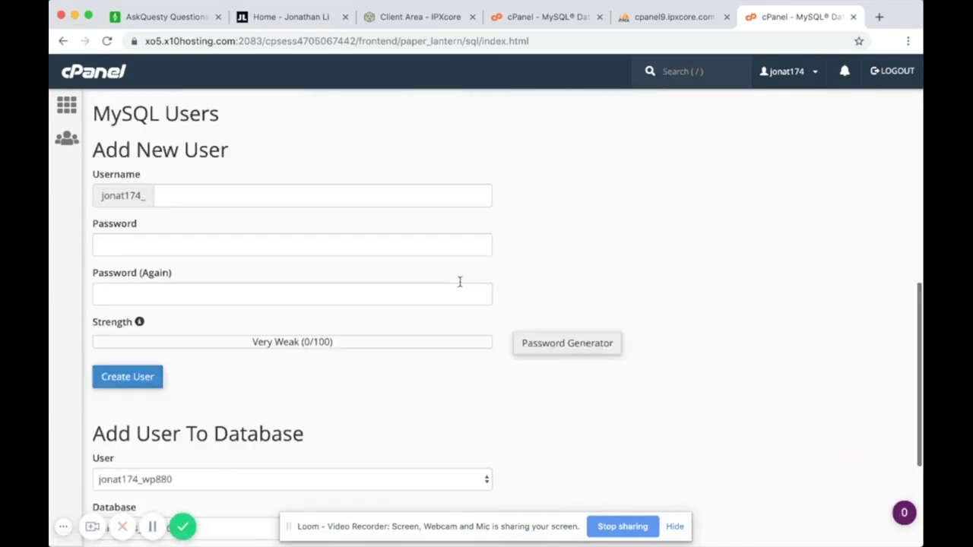
scroll(459, 282, "down", 3)
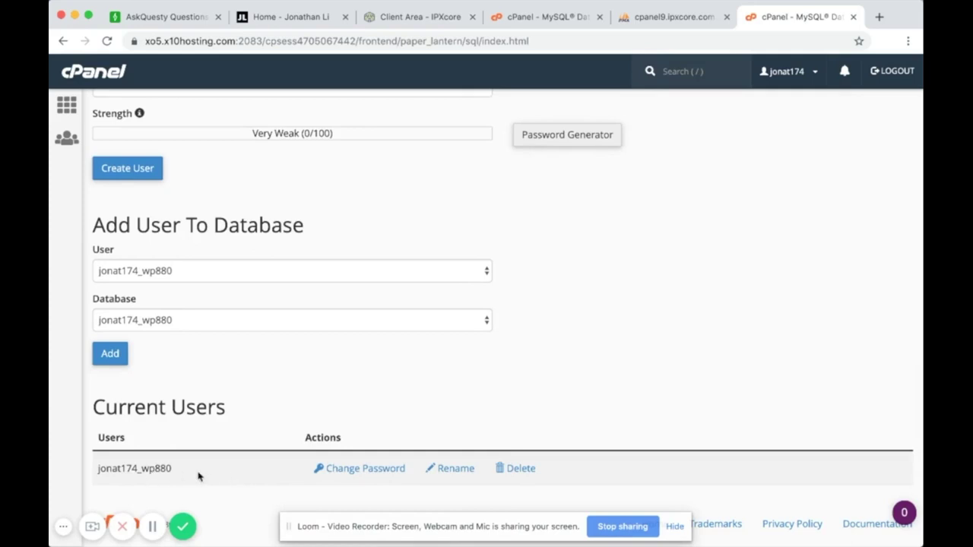
scroll(198, 476, "up", 8)
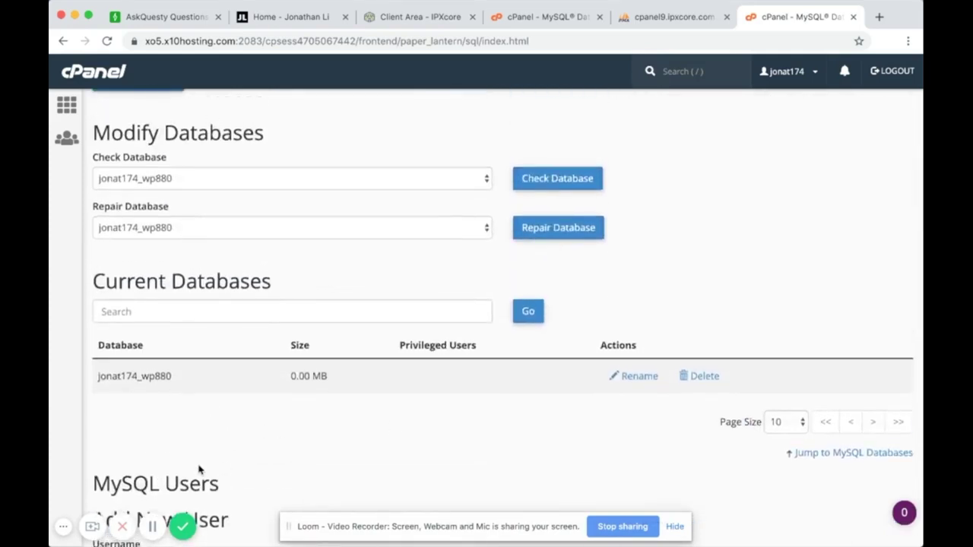
scroll(200, 470, "down", 8)
left_click_drag(192, 471, 98, 469)
scroll(256, 452, "up", 8)
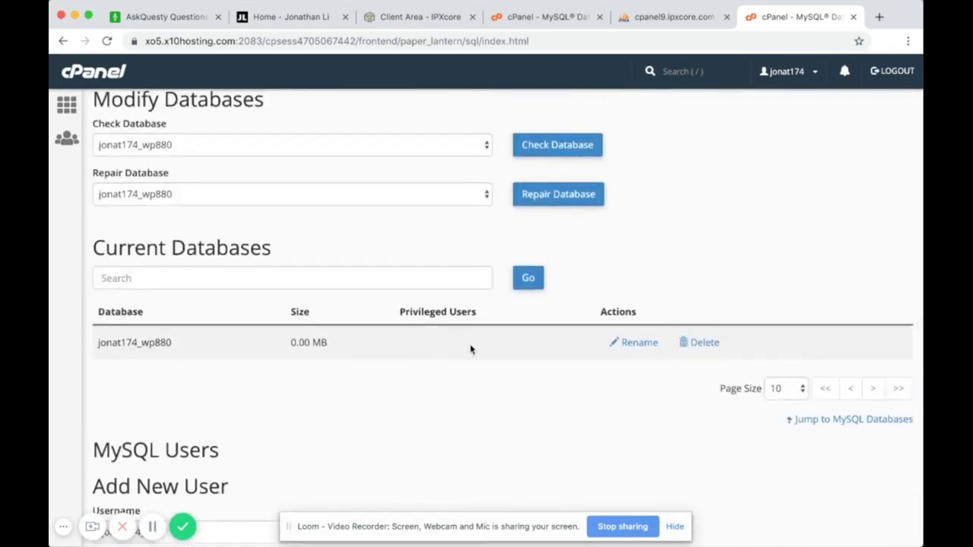
scroll(469, 348, "down", 8)
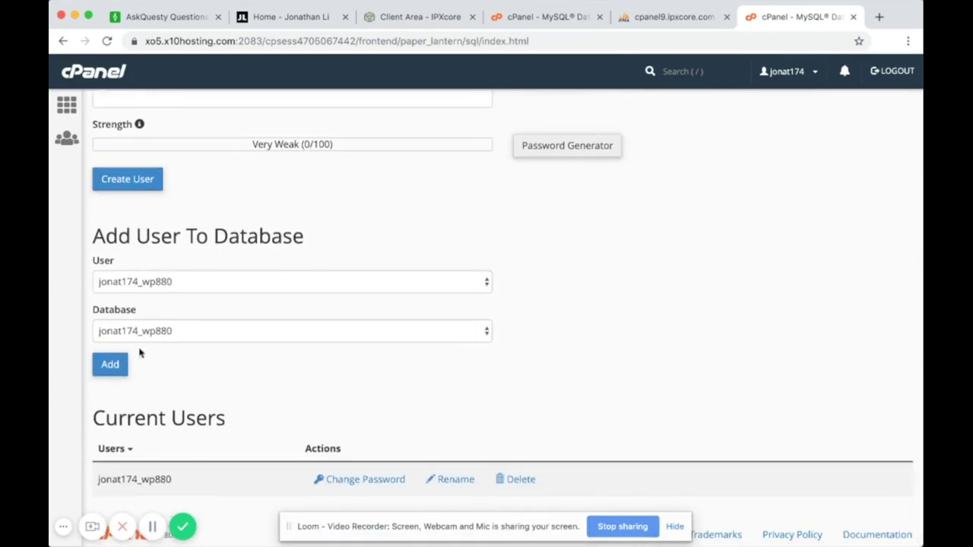
Add jonat174_wp880 to database jonat174_wp880 with ALL PRIVILEGES and save the changes
left_click(111, 364)
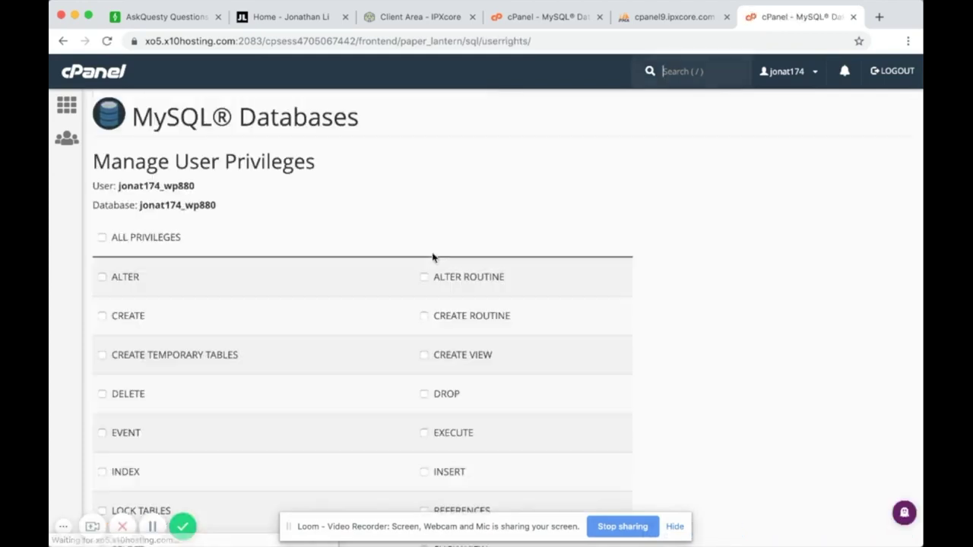
scroll(172, 227, "down", 1)
left_click(101, 226)
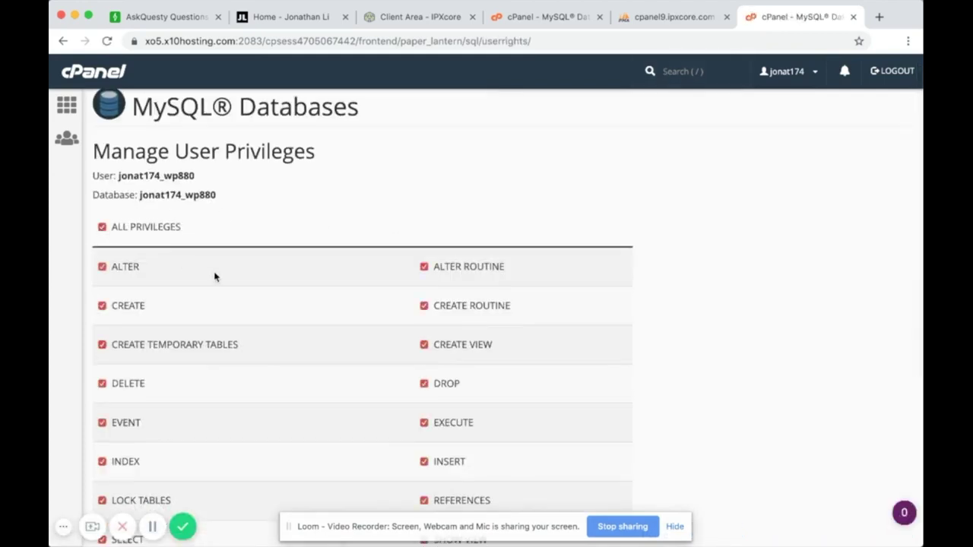
scroll(214, 277, "down", 5)
left_click(129, 447)
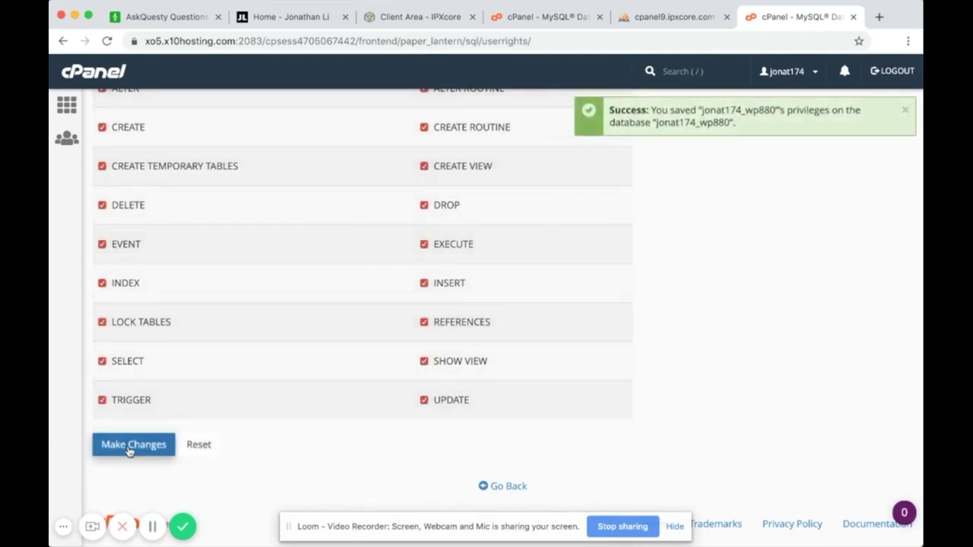
left_click(507, 487)
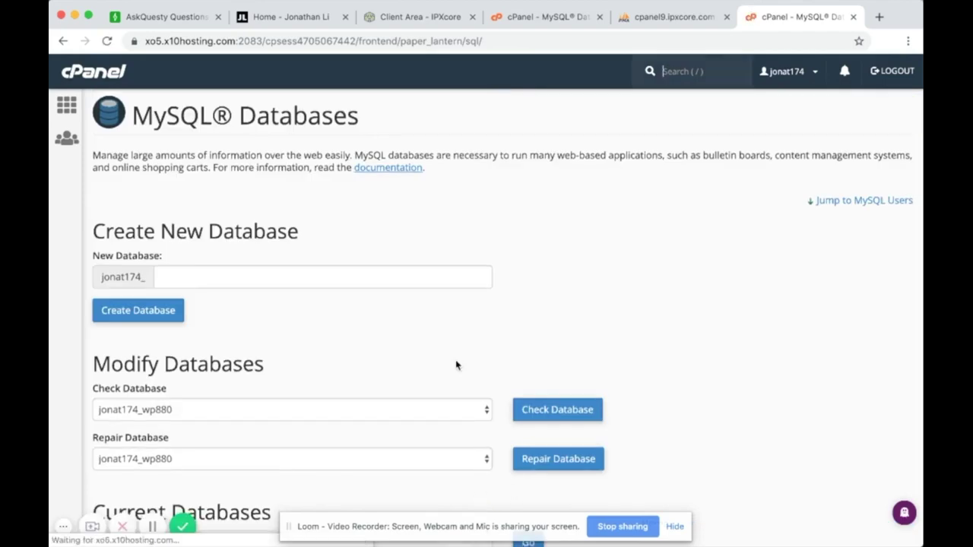
scroll(457, 366, "down", 5)
scroll(457, 366, "down", 1)
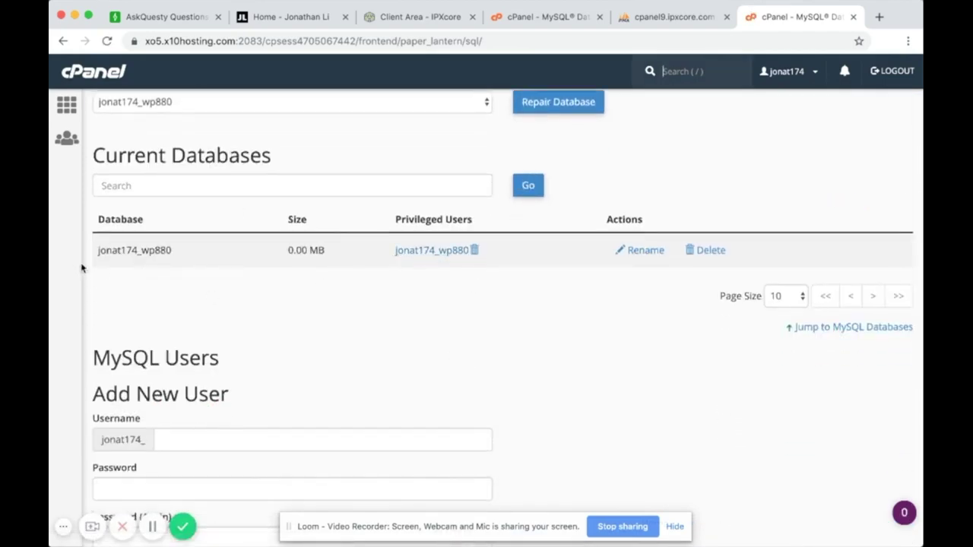
left_click_drag(98, 249, 152, 250)
left_click(172, 250)
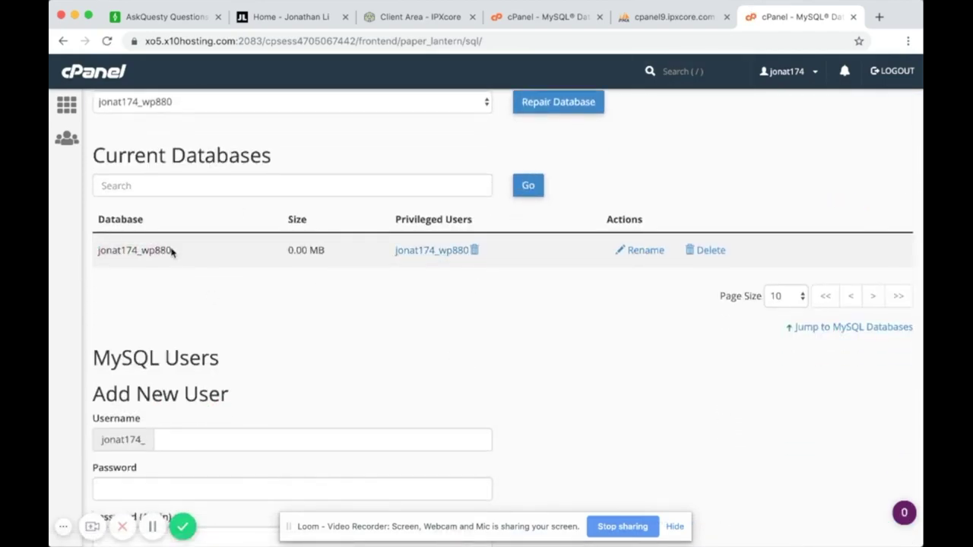
scroll(538, 333, "up", 2)
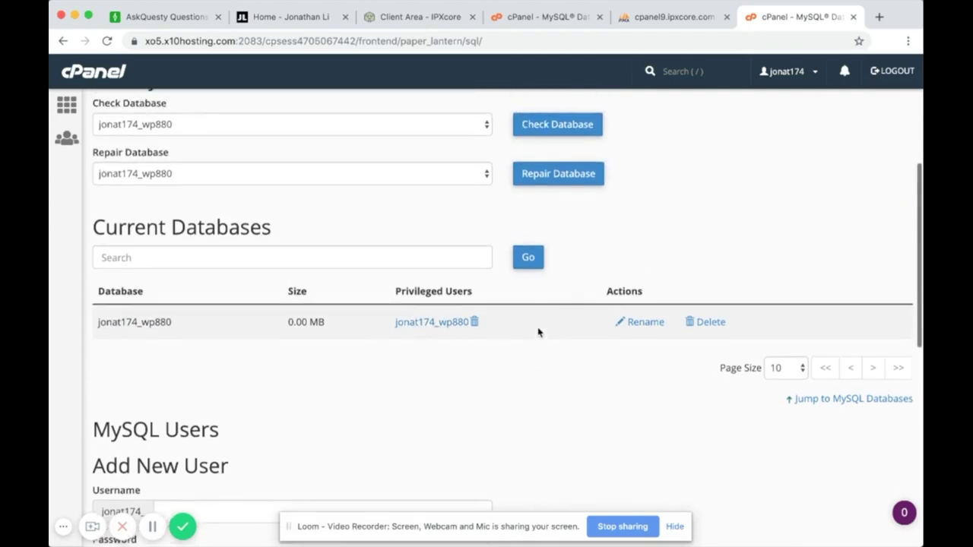
Snap Chrome left, launch Sublime Text via Spotlight and paste the generated password into a new note
key("ctrl+alt+Left")
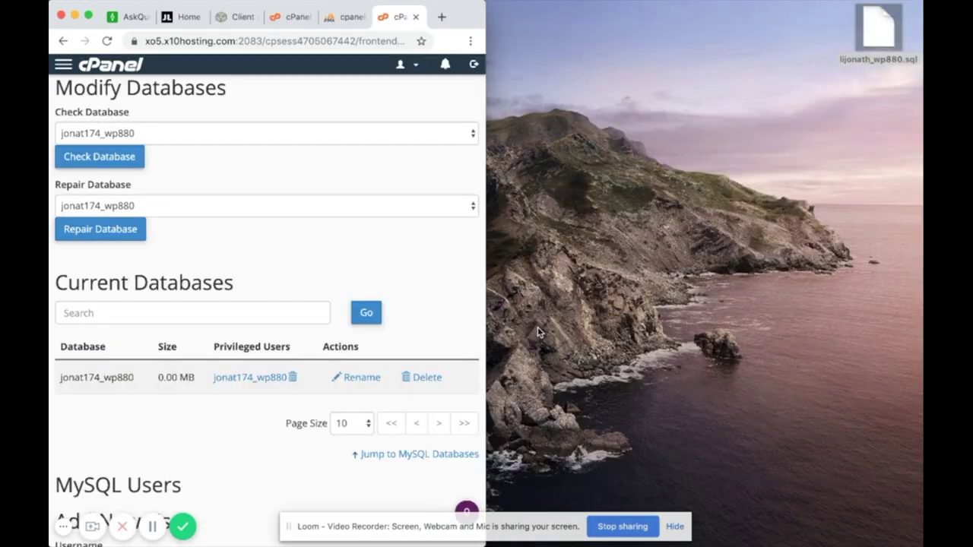
key("super+space")
type("subl")
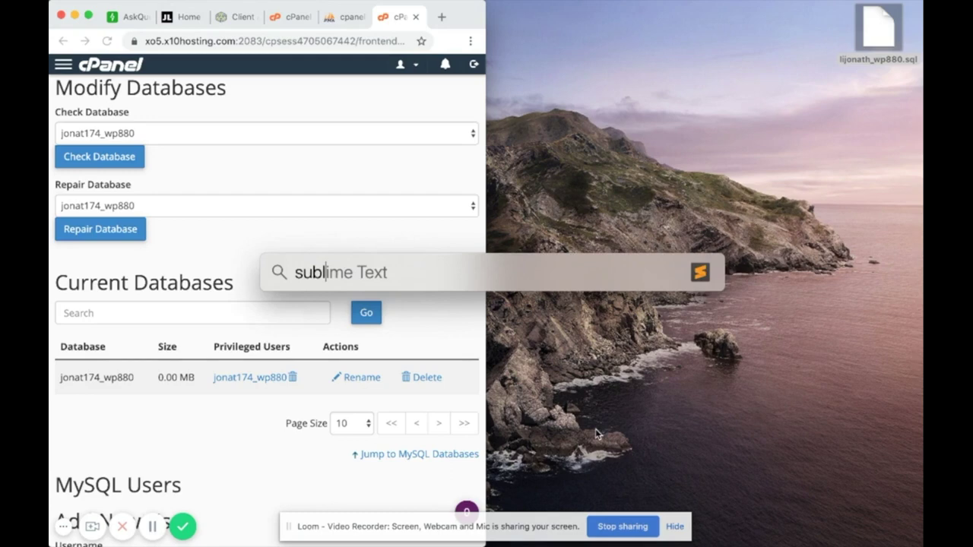
key("Return")
key("super+v")
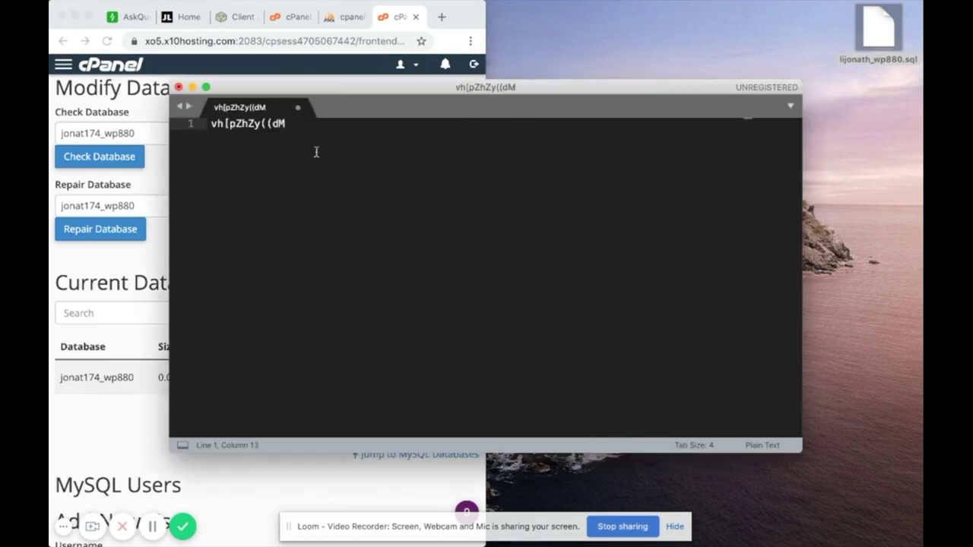
left_click_drag(295, 127, 186, 125)
left_click(387, 136)
Add the heading 'our new wordpress admin password' above it, minimise Sublime and maximise Chrome
left_click_drag(306, 90, 392, 90)
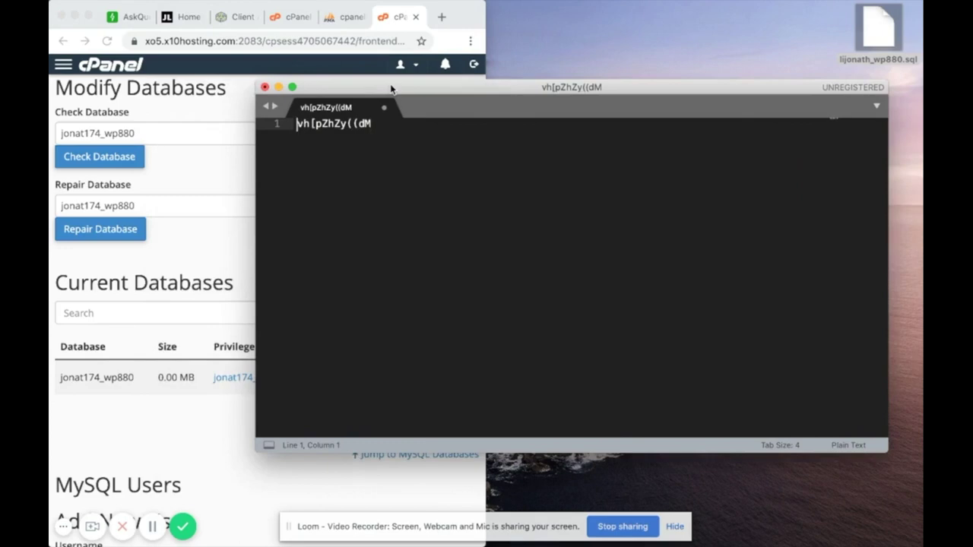
left_click_drag(332, 140, 235, 125)
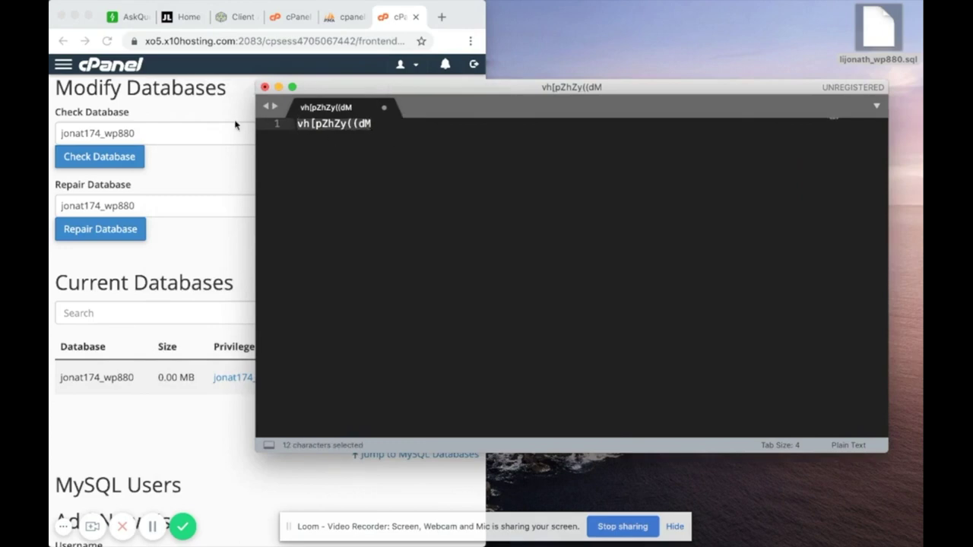
key("Left")
key("Return")
key("Return")
key("Up")
key("Up")
type("our new w")
key("BackSpace")
type("pass")
key("BackSpace")
key("BackSpace")
key("BackSpace")
key("BackSpace")
type("wordpress adm")
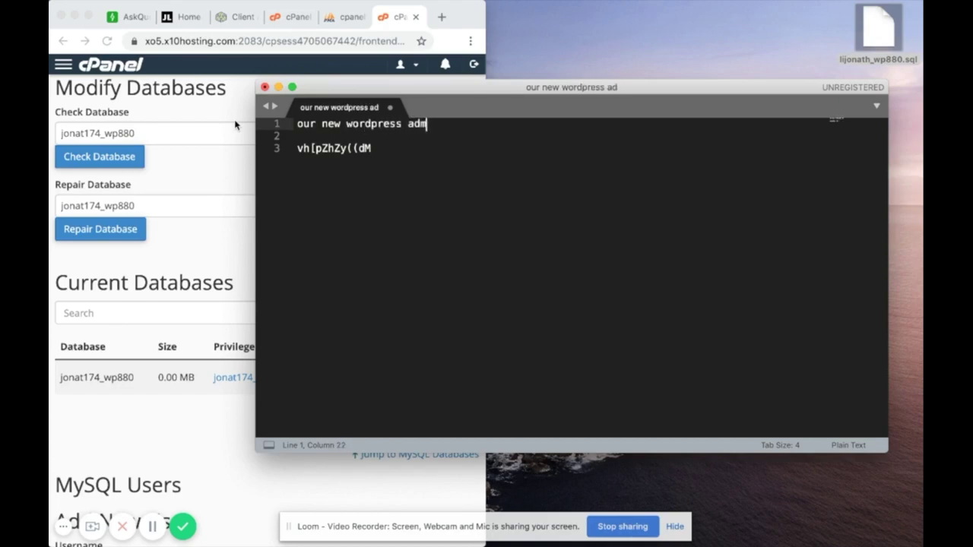
type("in password")
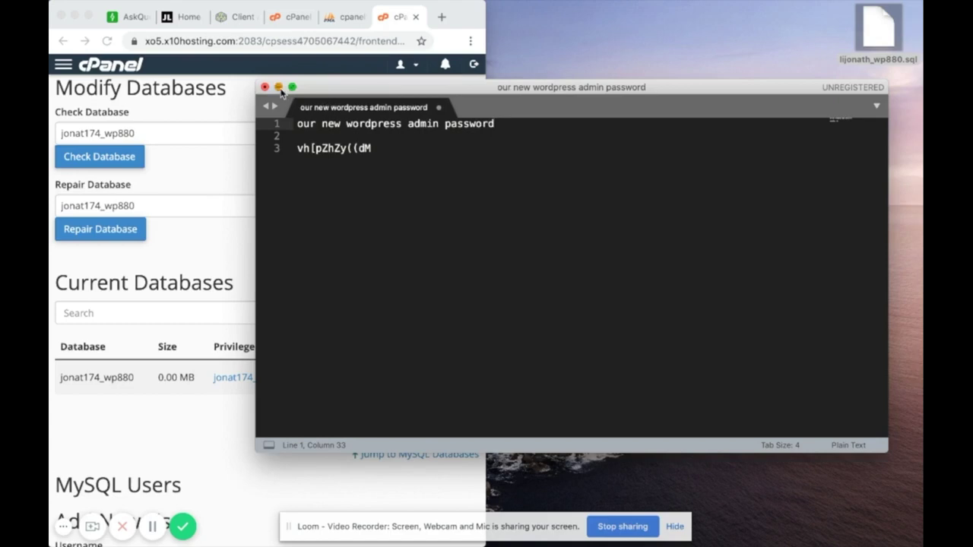
left_click(278, 87)
double_click(479, 11)
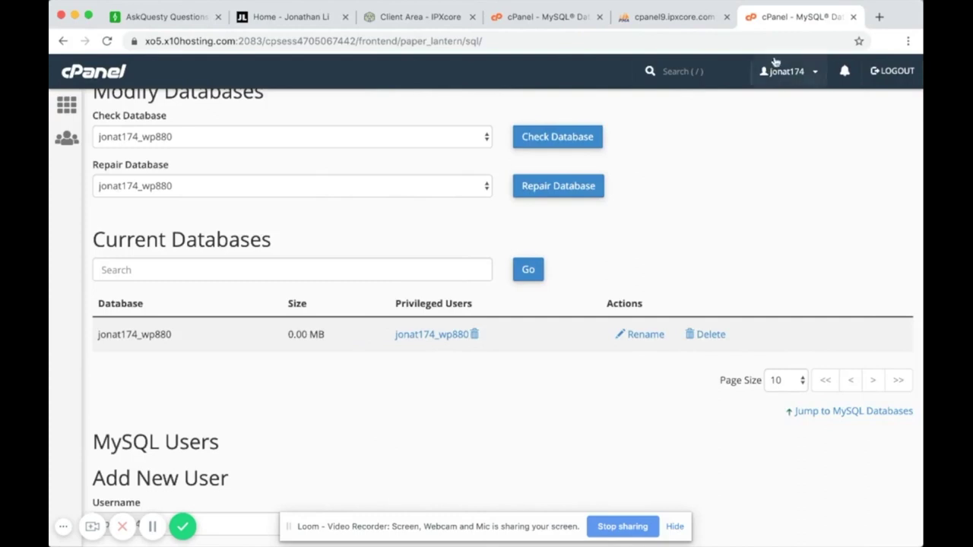
Close the old cPanel tab and sign in to x10hosting.com in a new tab
left_click(853, 17)
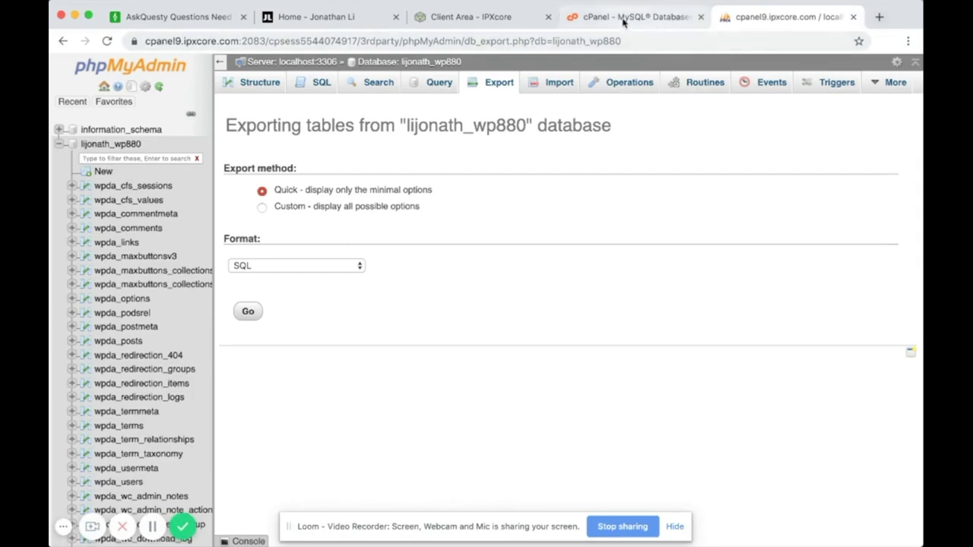
left_click(669, 17)
left_click(760, 20)
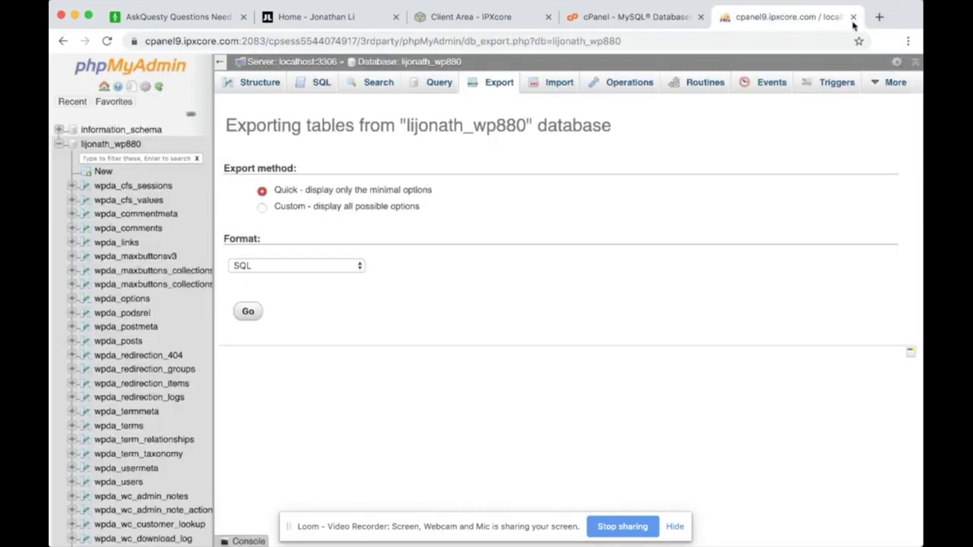
left_click(879, 17)
type("x10")
key("Return")
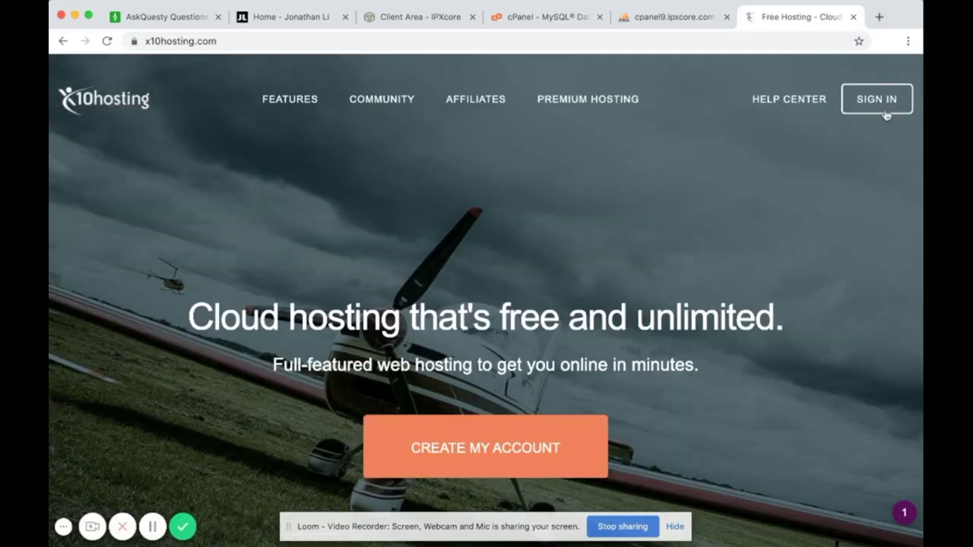
left_click(884, 114)
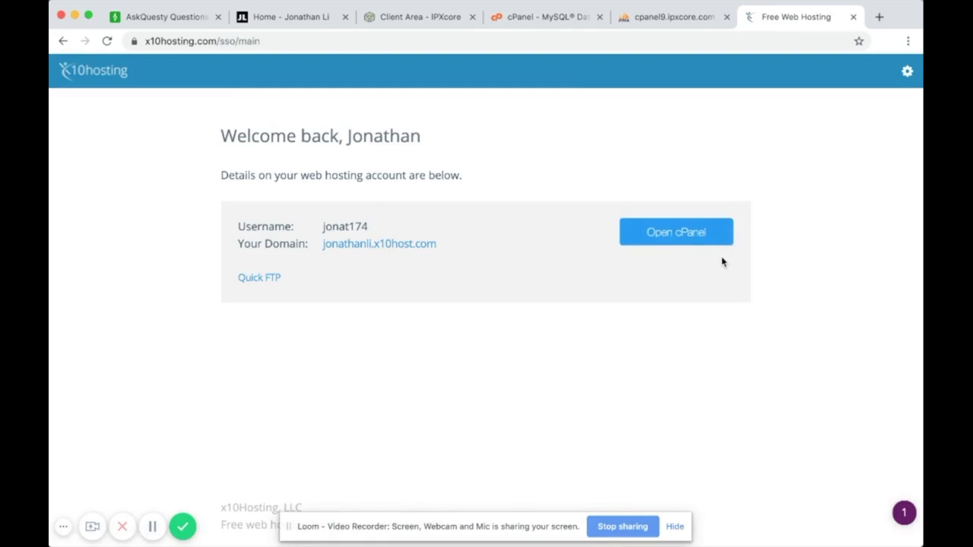
Open the account's cPanel and launch phpMyAdmin by searching 'my'
left_click(670, 241)
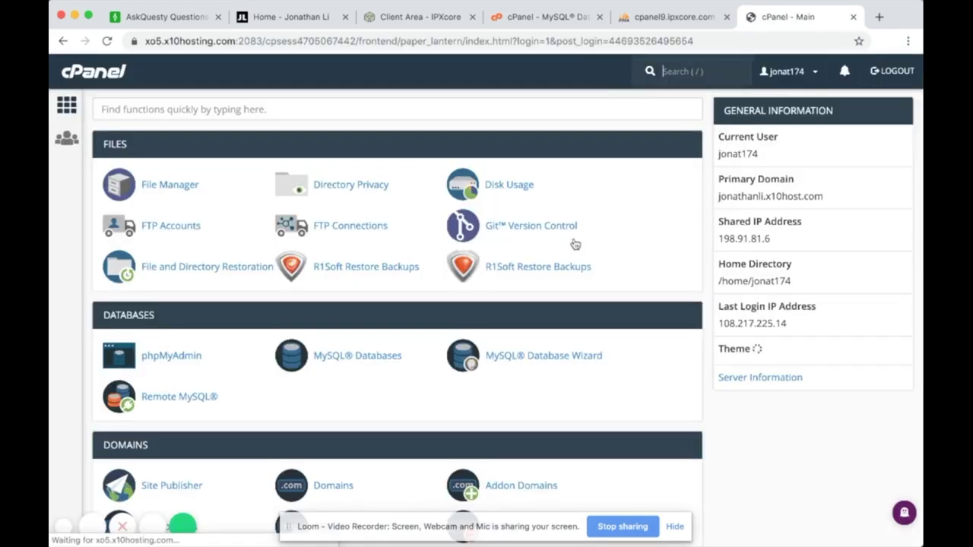
left_click_drag(163, 40, 138, 41)
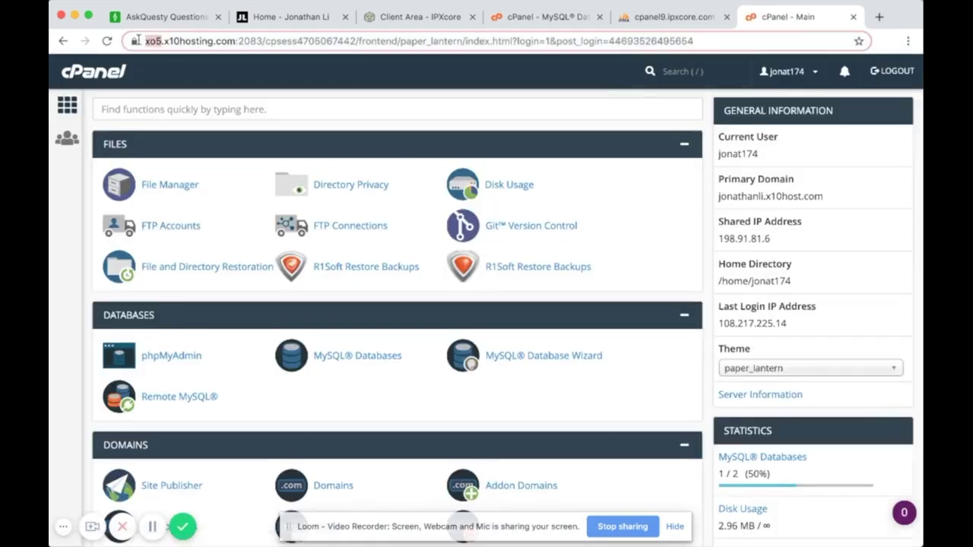
left_click(54, 256)
scroll(421, 293, "down", 2)
scroll(445, 311, "up", 2)
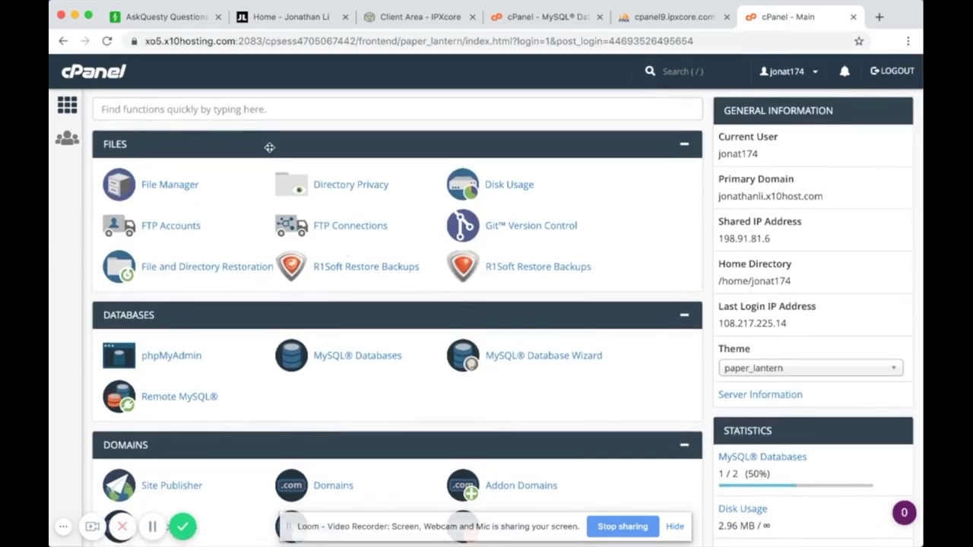
left_click(228, 112)
type("my")
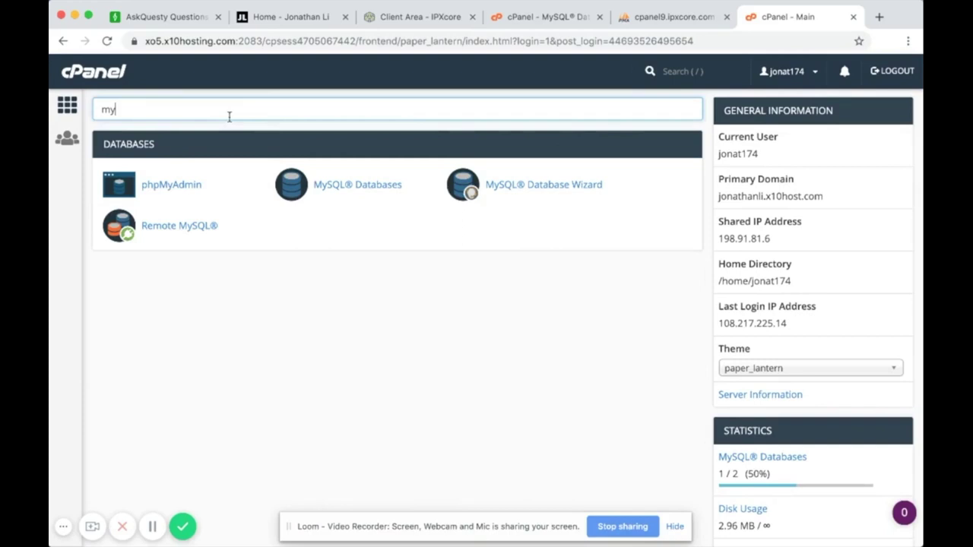
left_click(159, 185)
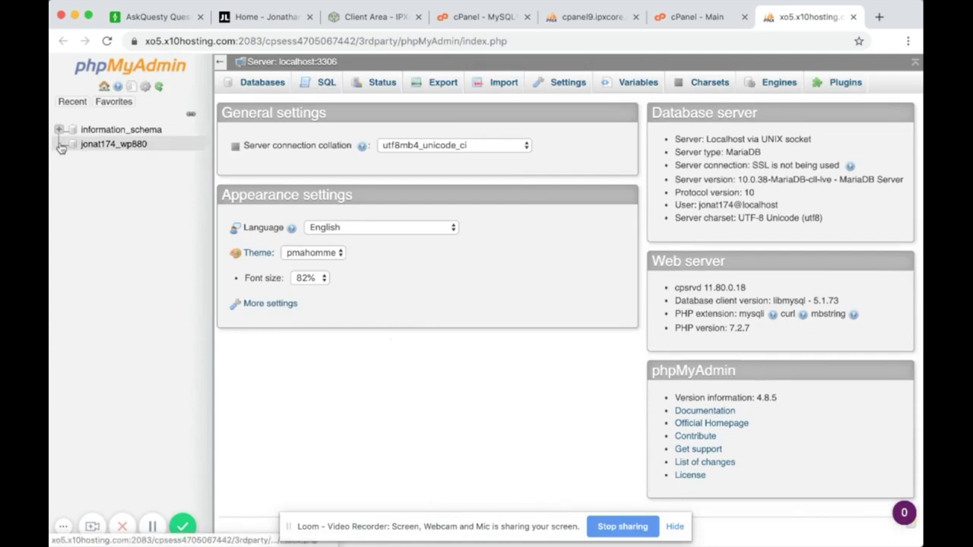
Open phpMyAdmin's server Import page, snap Chrome left and preview lijonath_wp880.sql
left_click(514, 83)
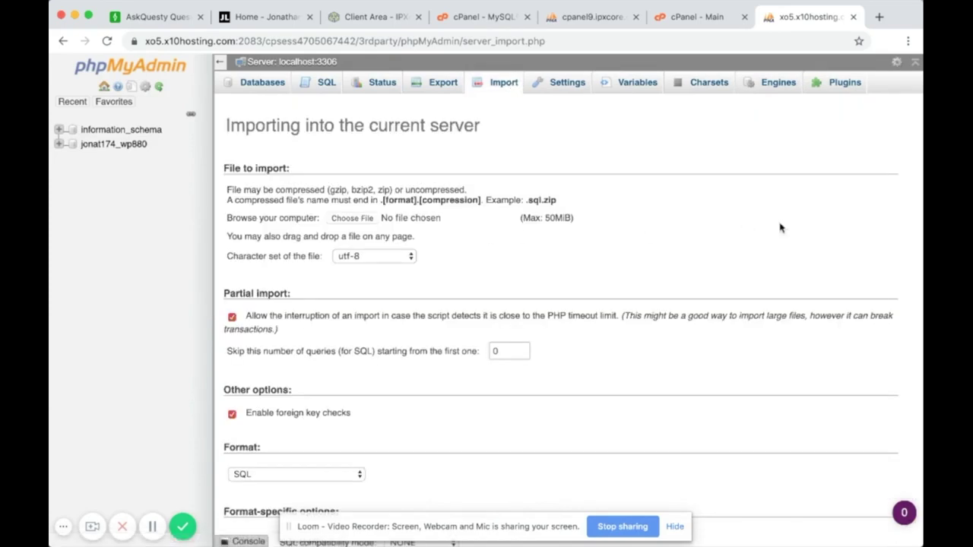
key("ctrl+alt+Left")
left_click(883, 38)
key("space")
key("space")
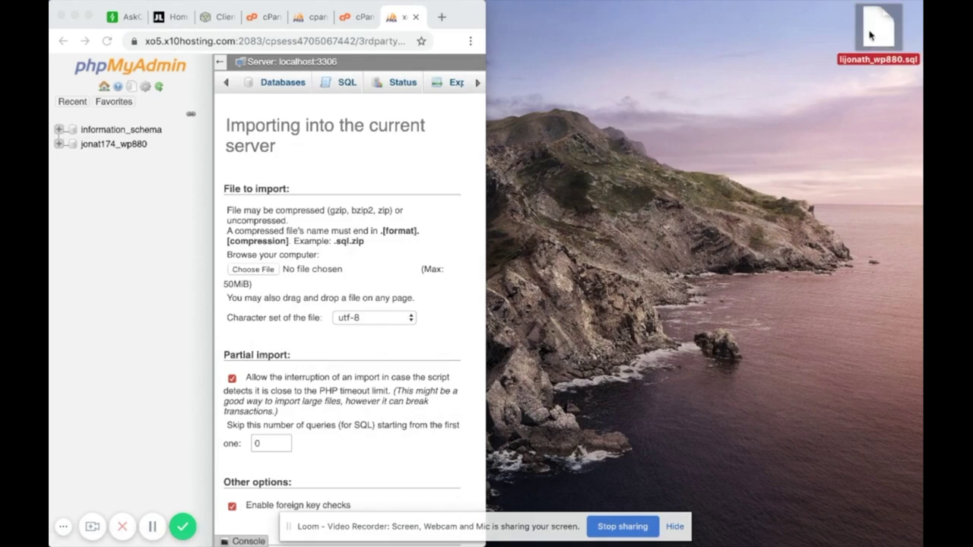
Launch Sublime Text and review the lijonath_wp880.sql dump in it
key("super+space")
type("sub")
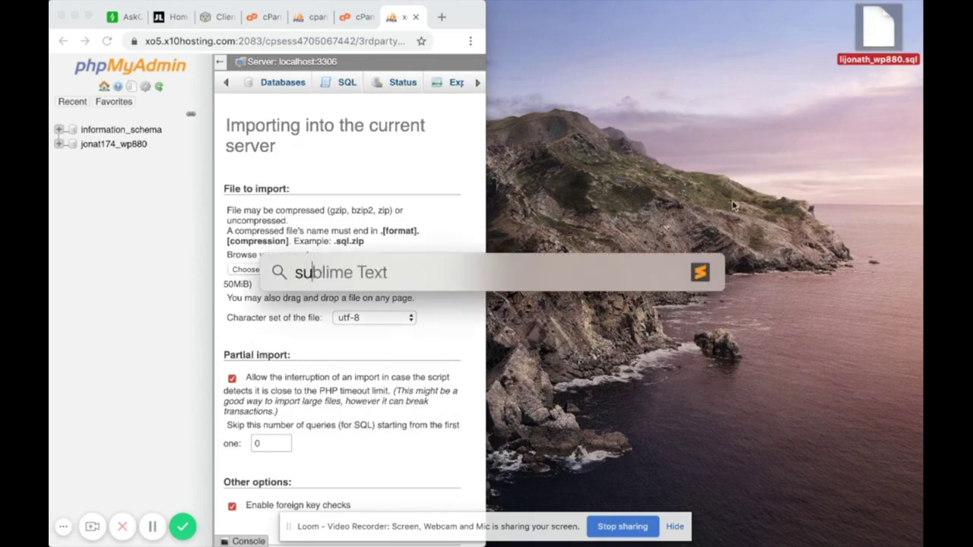
key("Return")
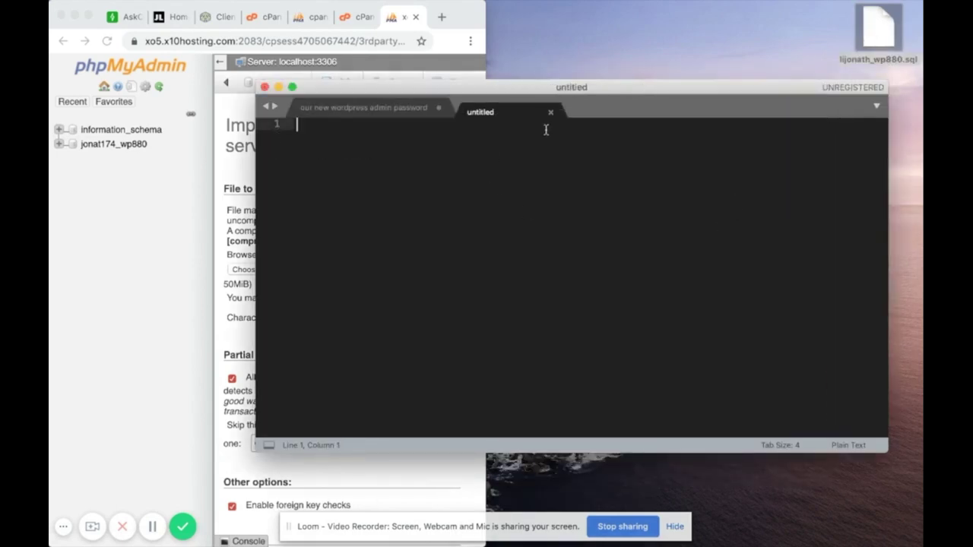
left_click_drag(880, 47, 481, 311)
scroll(526, 294, "down", 10)
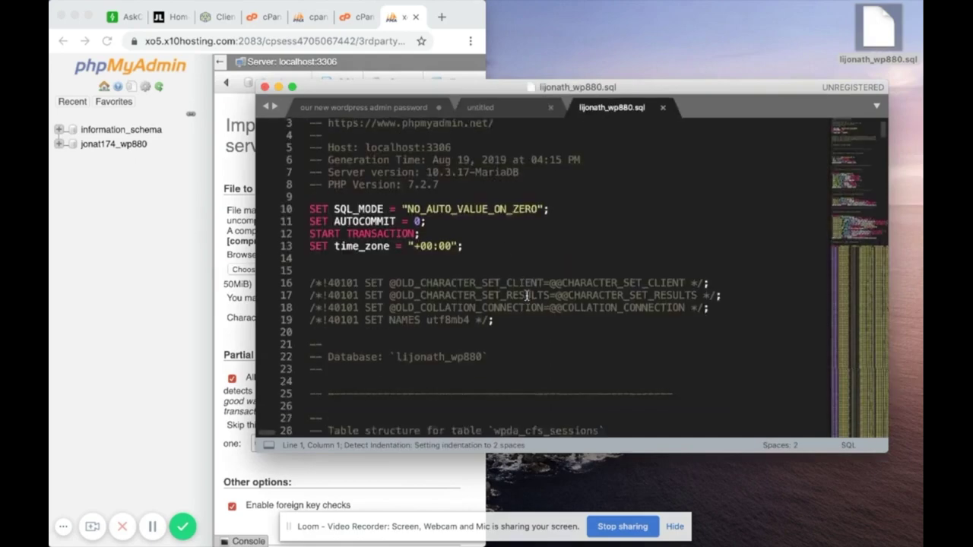
scroll(526, 294, "down", 1)
scroll(526, 295, "up", 10)
scroll(526, 295, "down", 14)
scroll(526, 295, "up", 14)
scroll(526, 295, "down", 10)
scroll(526, 295, "up", 10)
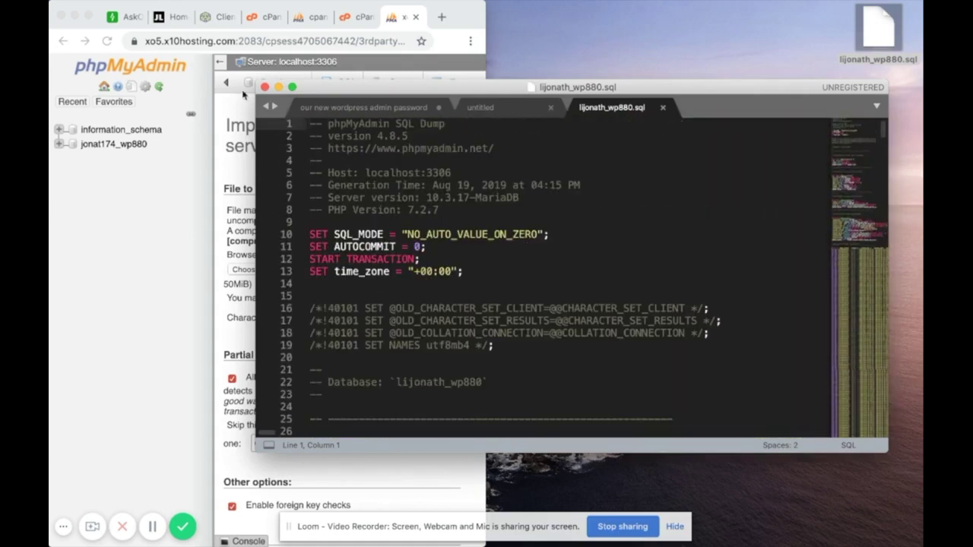
Hide Sublime Text and note the required .sql.zip extension, keeping Chrome on the left half
left_click(280, 88)
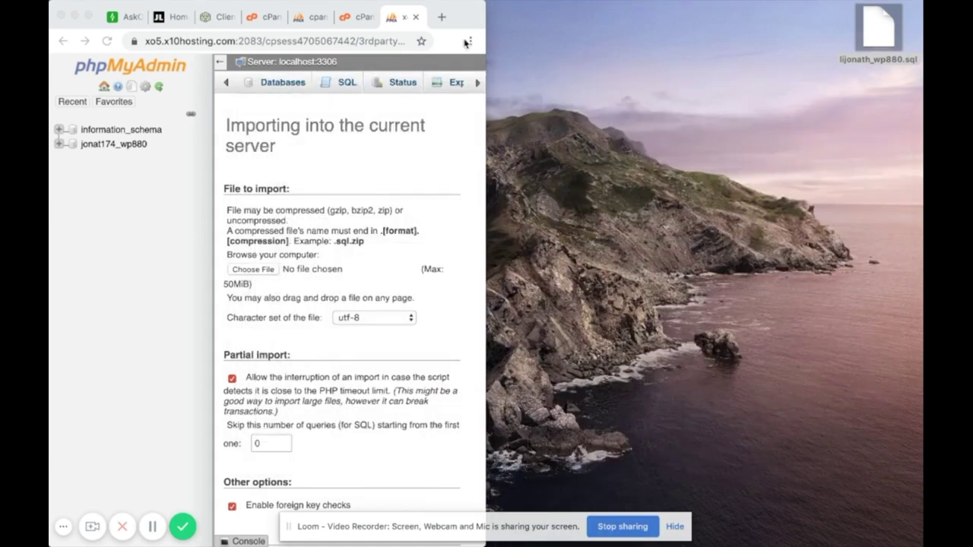
double_click(465, 21)
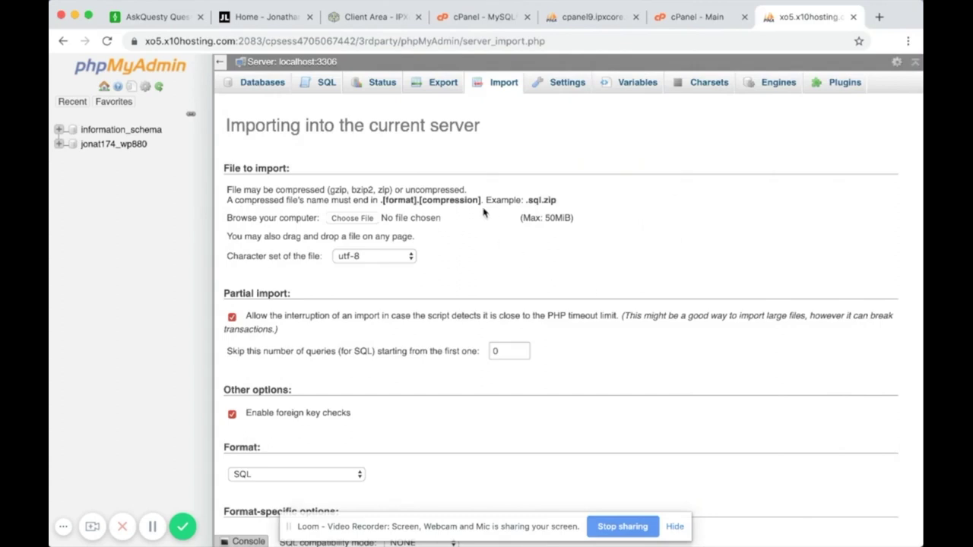
left_click_drag(525, 200, 539, 200)
key("ctrl+alt+Left")
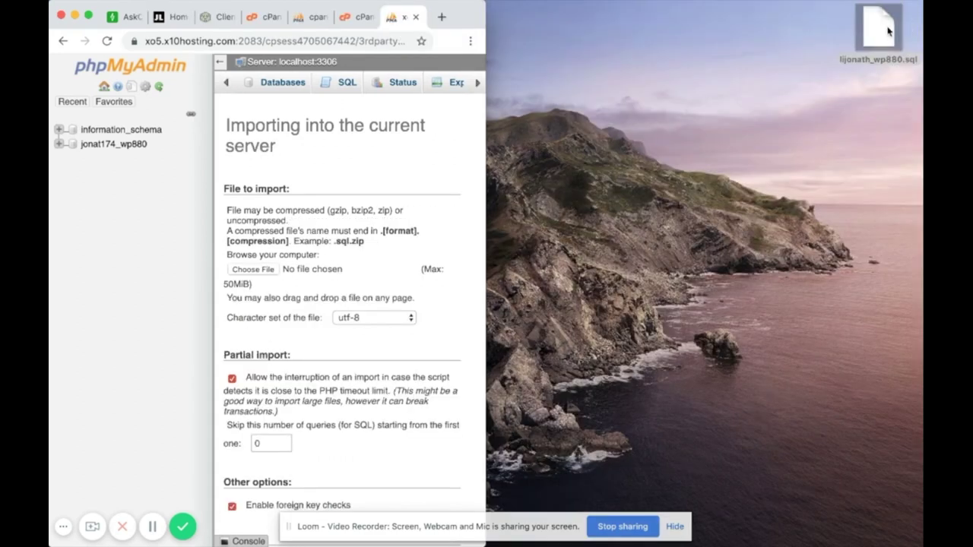
Compress lijonath_wp880.sql on the Desktop into lijonath_wp880.sql.zip
left_click(889, 30)
right_click(878, 29)
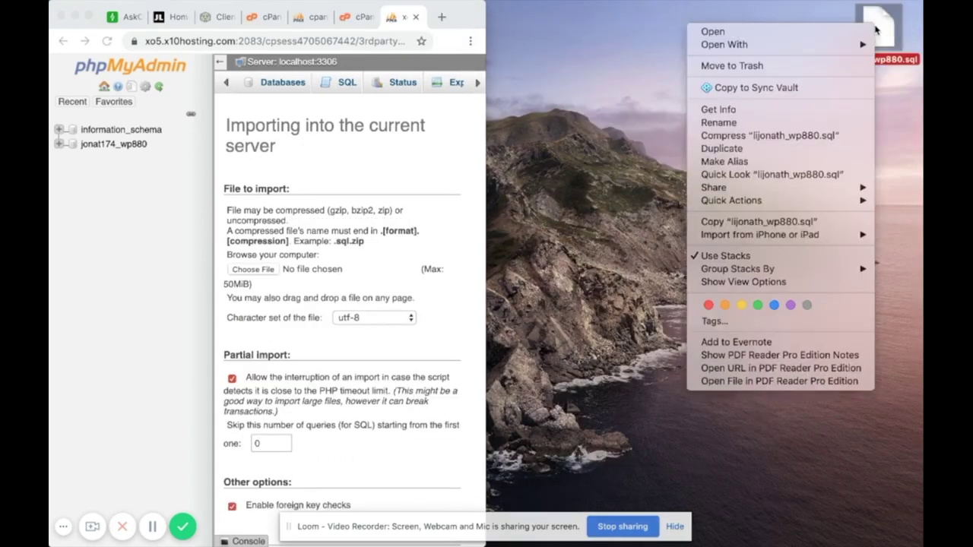
left_click(745, 134)
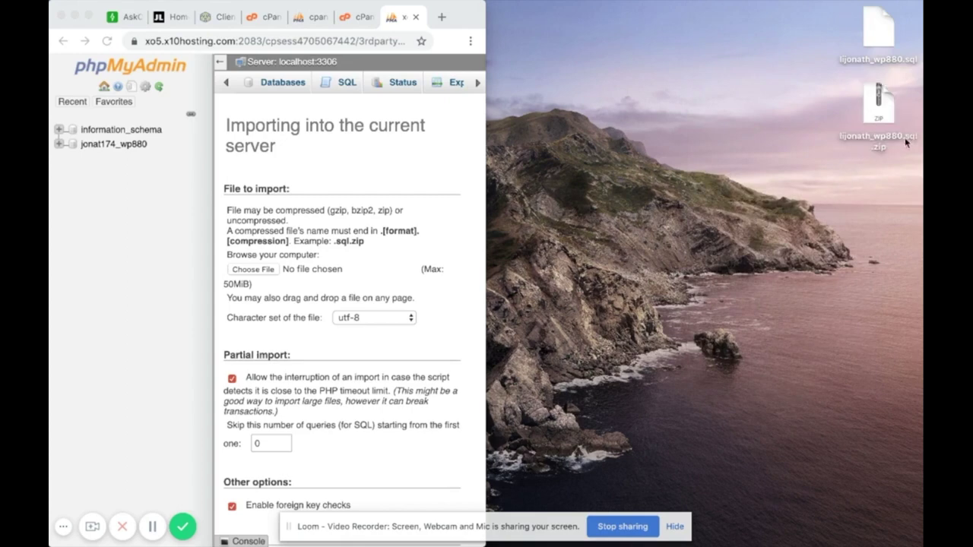
left_click(882, 114)
left_click(834, 223)
left_click_drag(872, 108, 857, 121)
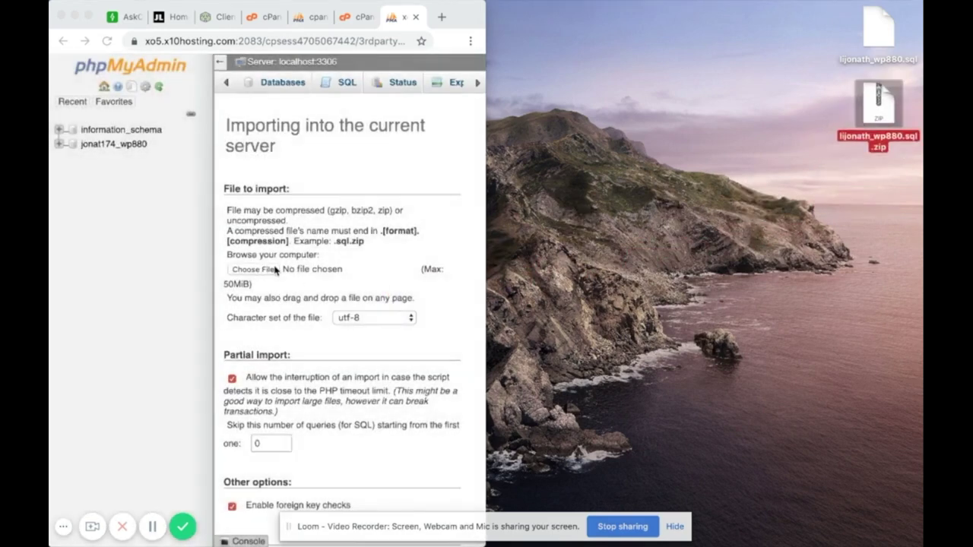
double_click(469, 22)
Import lijonath_wp880.sql.zip from the Desktop with Go, ending in error #1046
left_click(352, 218)
left_click(256, 142)
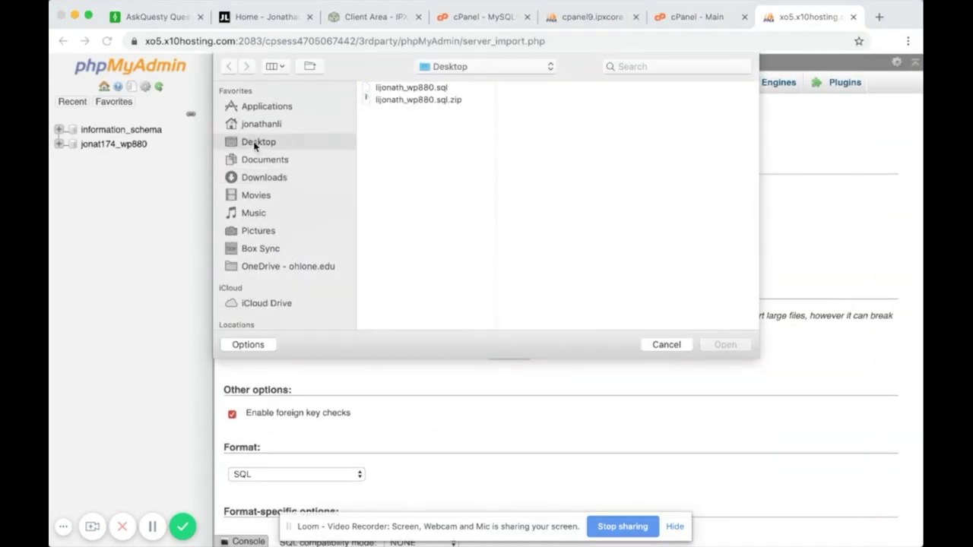
left_click(425, 102)
double_click(426, 104)
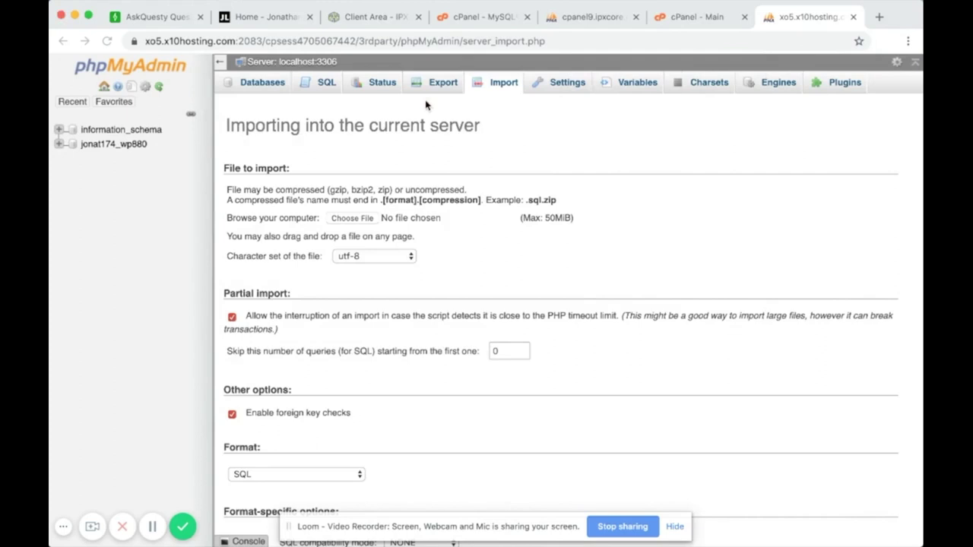
scroll(415, 258, "down", 4)
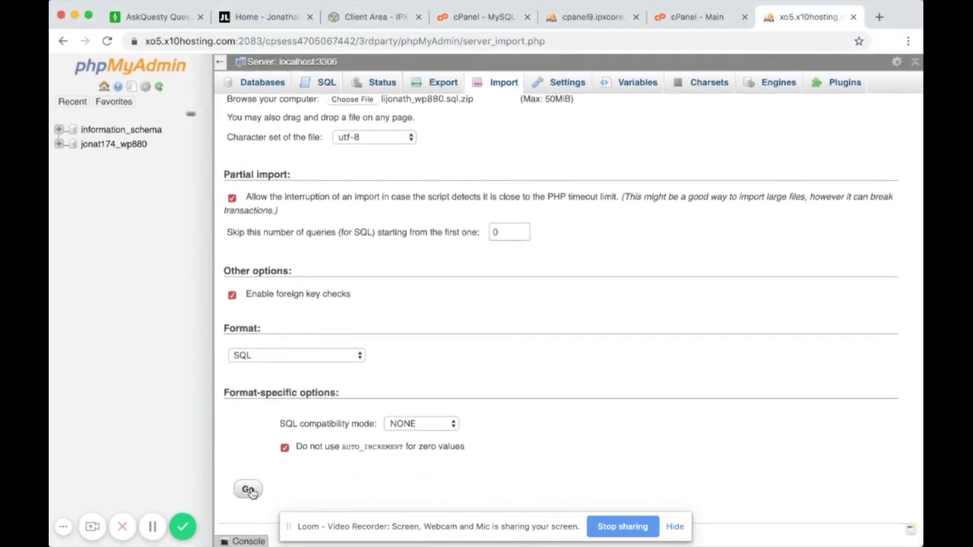
left_click(248, 490)
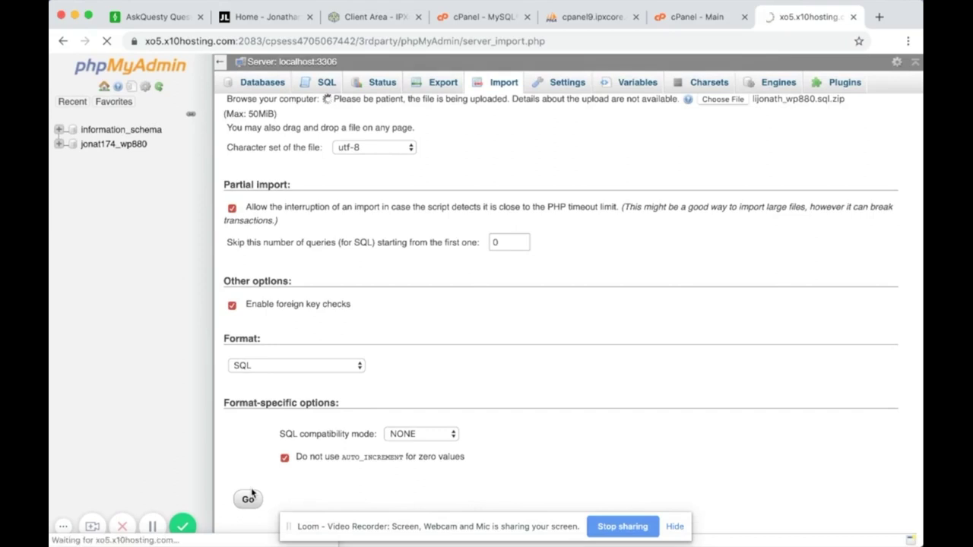
scroll(403, 395, "up", 3)
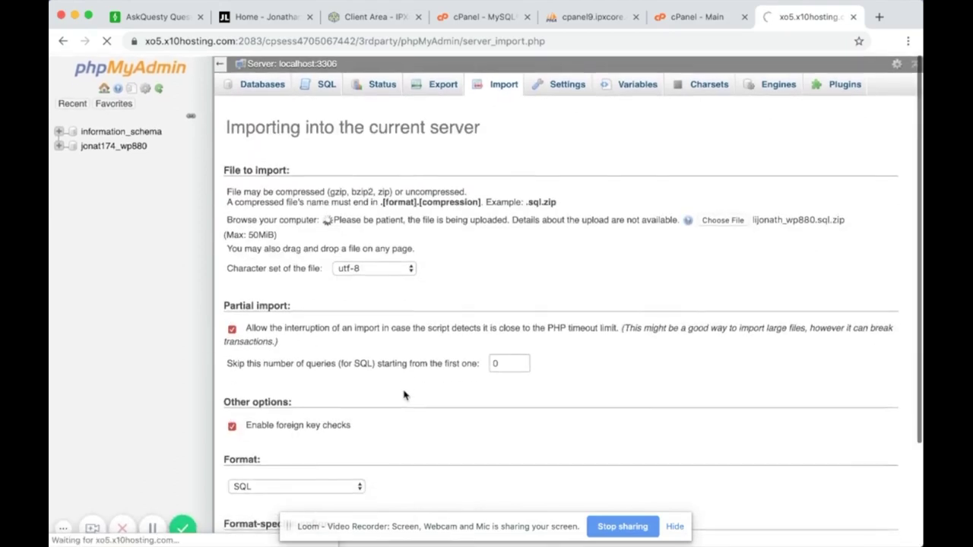
left_click_drag(333, 218, 506, 224)
left_click(455, 218)
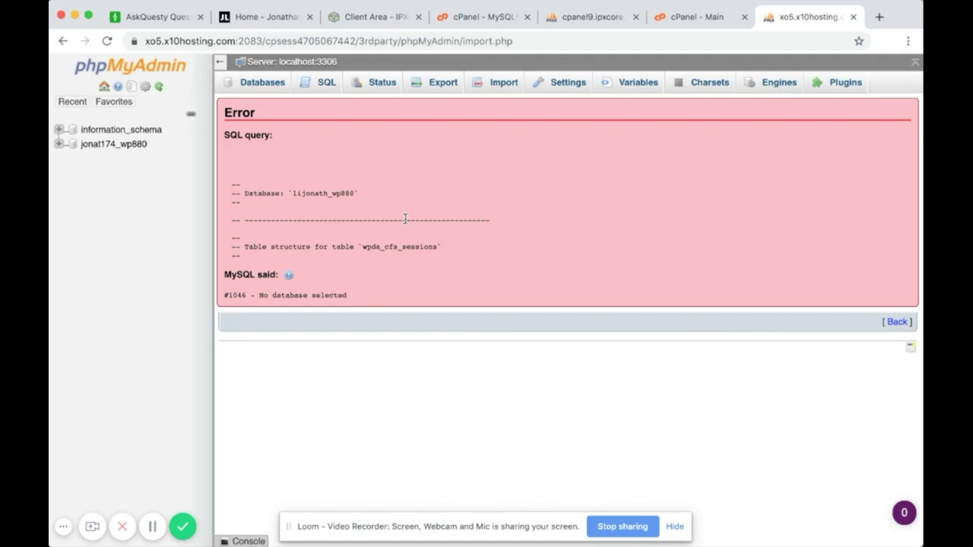
Point out lijonath_wp880 in the error, then reopen Sublime Text and close the stale dump tab
key("ctrl+alt+Left")
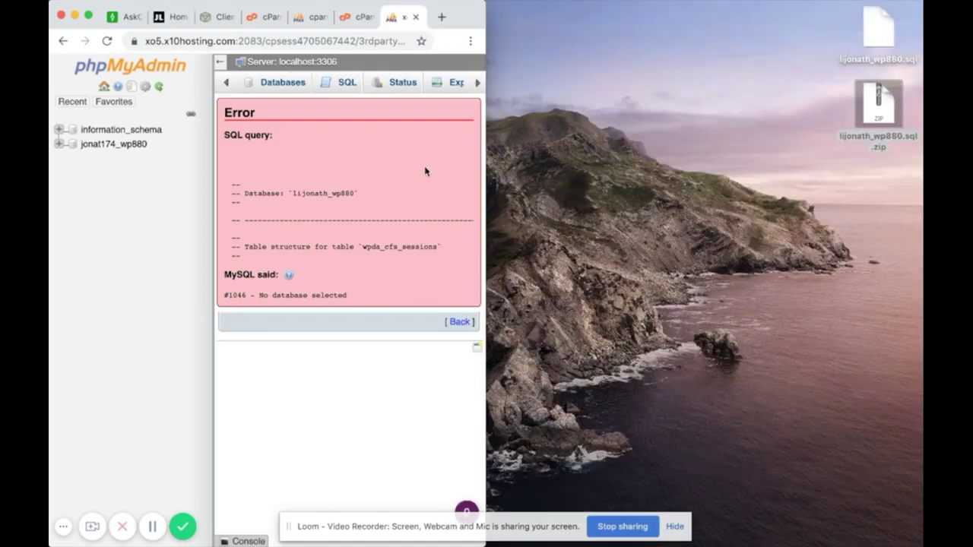
double_click(293, 194)
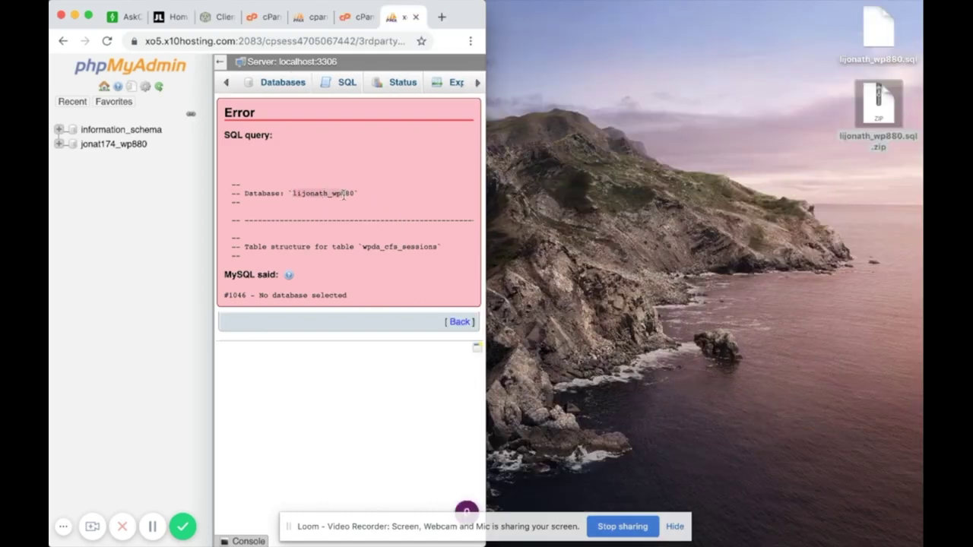
left_click(230, 191)
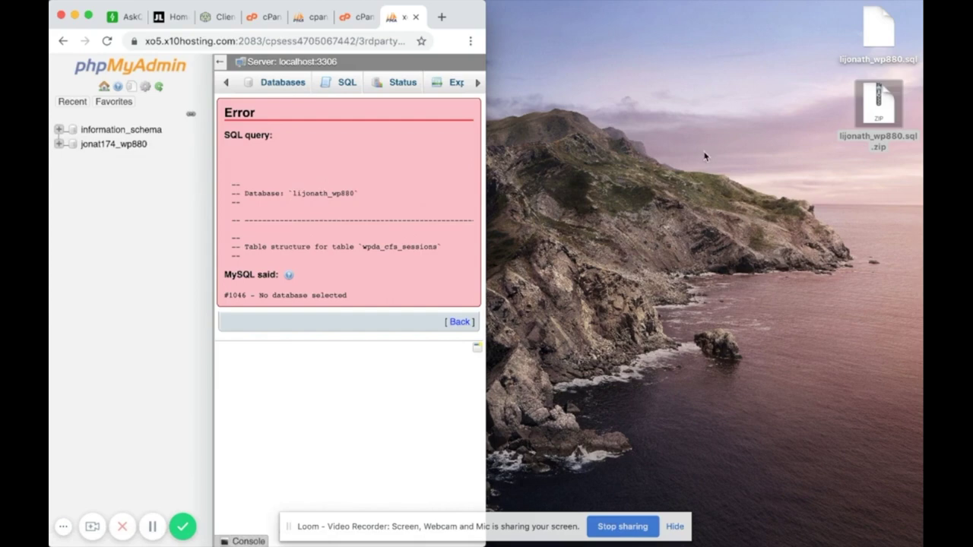
key("super+space")
type("sub")
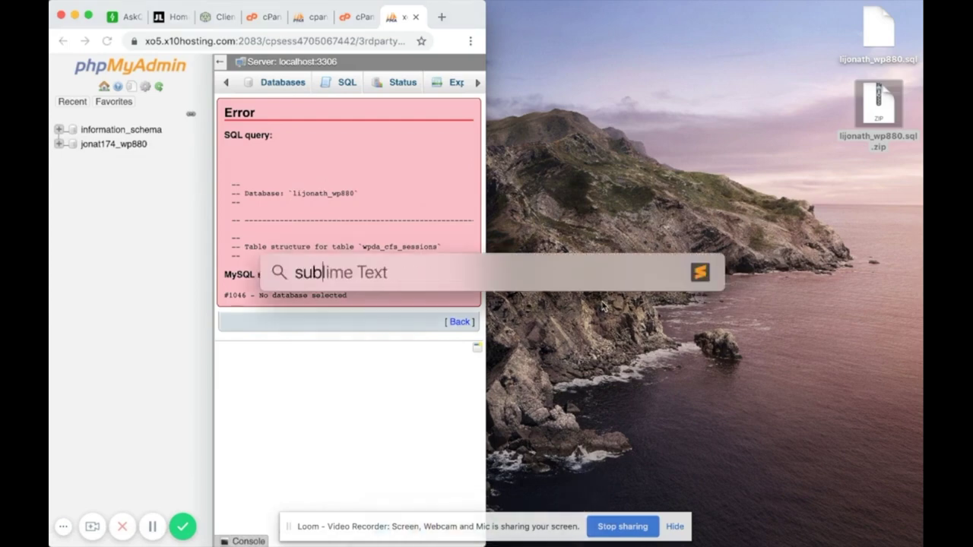
key("Return")
left_click(676, 184)
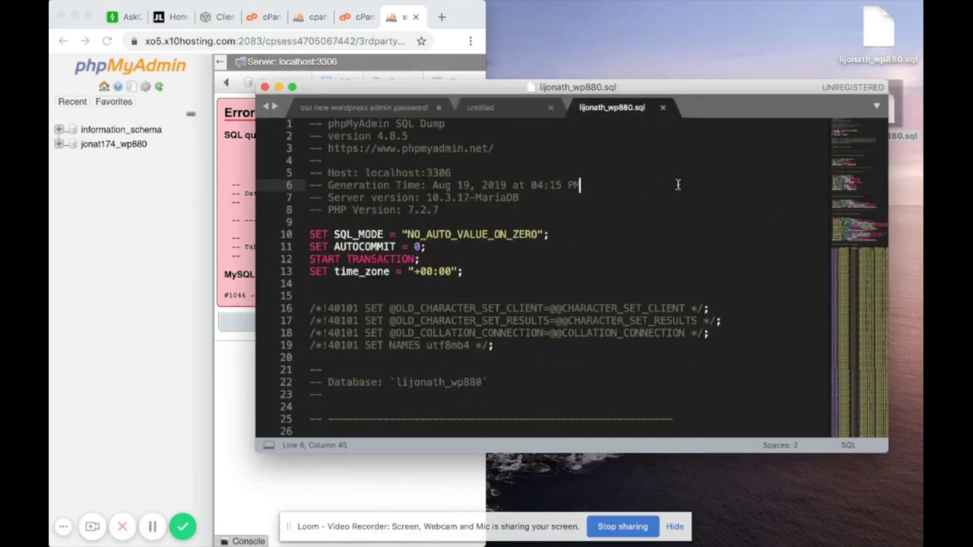
left_click_drag(542, 97, 469, 97)
key("super+w")
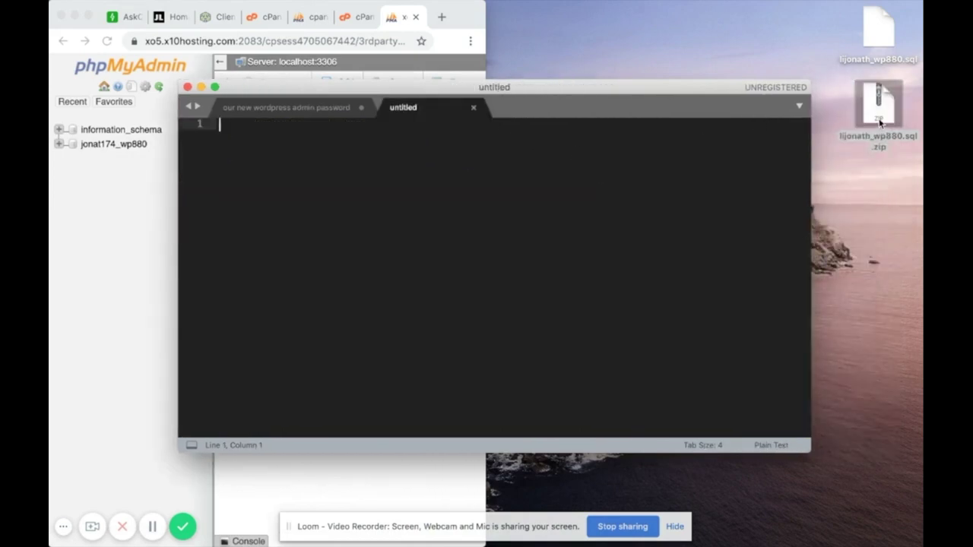
Delete the old lijonath_wp880.sql.zip and open the Desktop SQL dump in Sublime Text
left_click_drag(877, 111, 566, 532)
right_click(881, 118)
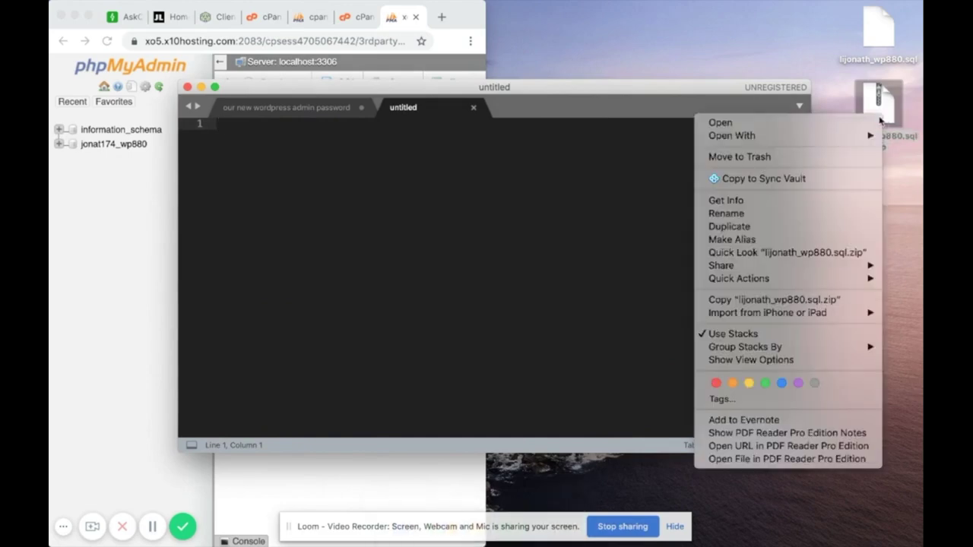
left_click(767, 157)
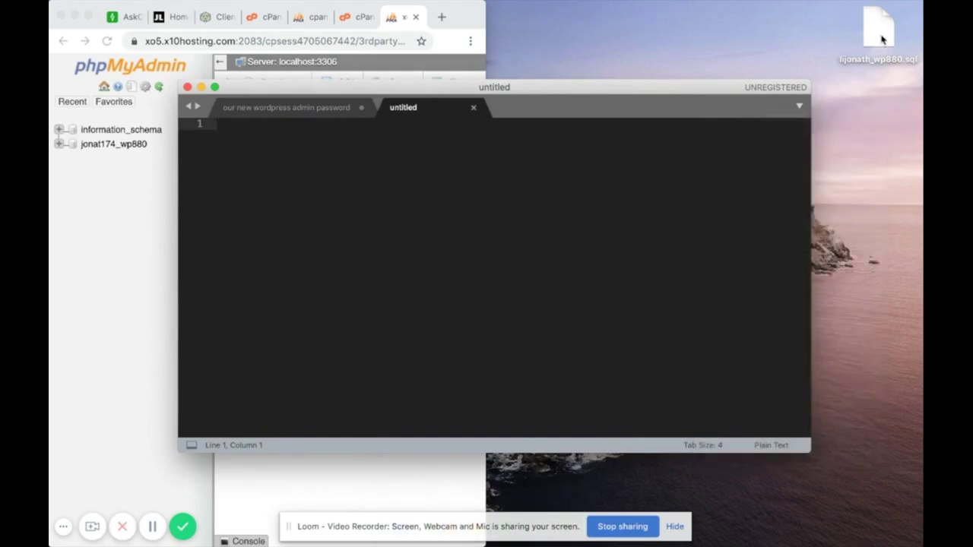
left_click_drag(882, 39, 642, 195)
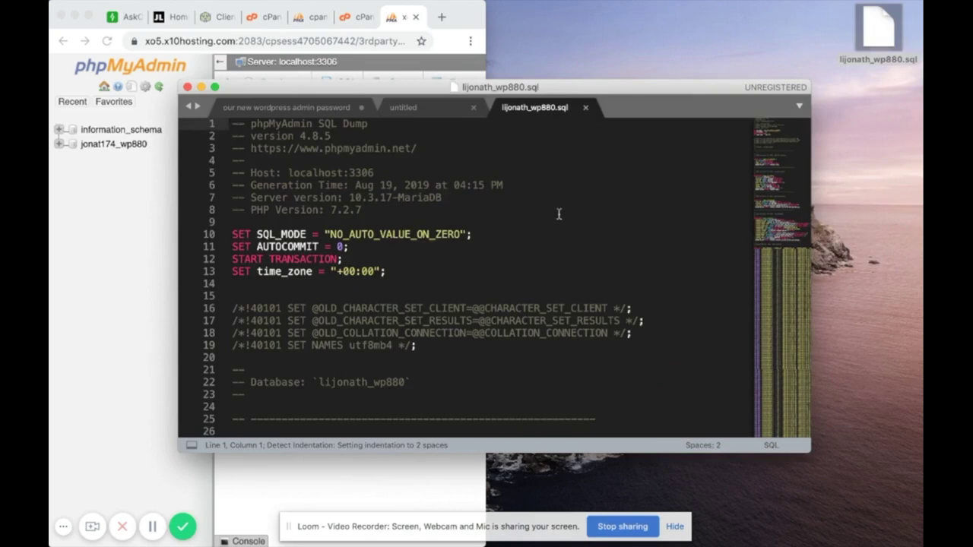
scroll(559, 215, "down", 1)
scroll(559, 215, "up", 1)
scroll(559, 215, "down", 5)
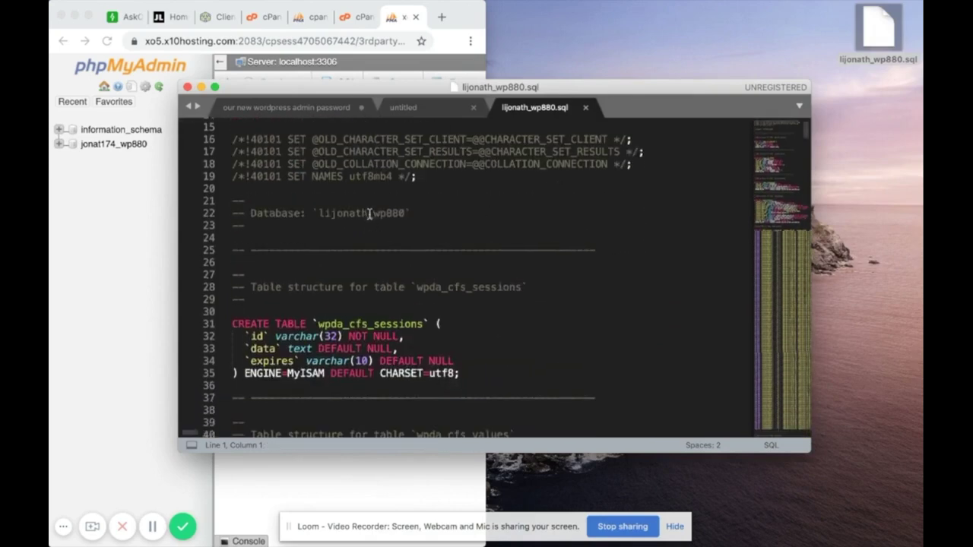
left_click_drag(405, 213, 317, 215)
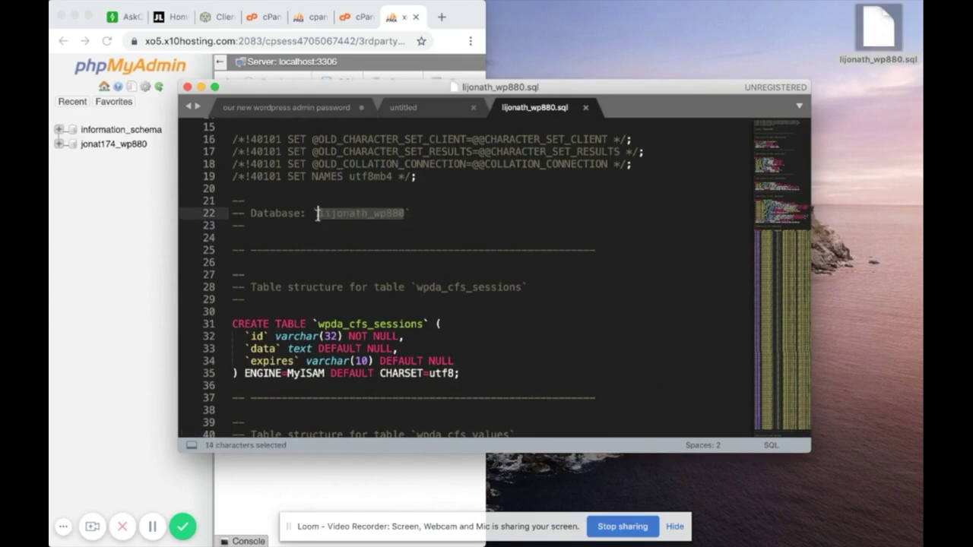
key("ctrl+alt+Right")
left_click(634, 135)
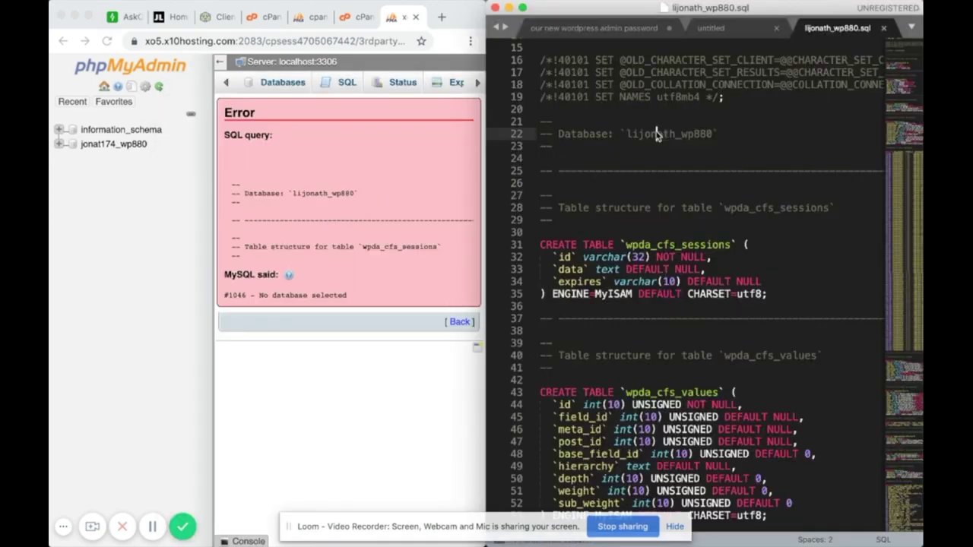
left_click_drag(711, 133, 630, 135)
left_click(637, 158)
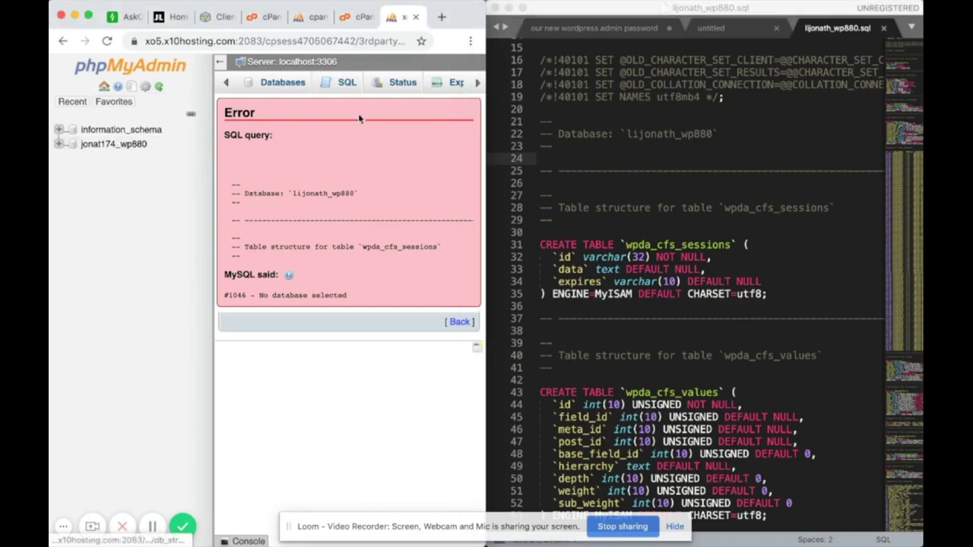
left_click(676, 134)
key("BackSpace")
key("BackSpace")
key("BackSpace")
key("BackSpace")
key("BackSpace")
key("BackSpace")
key("BackSpace")
key("BackSpace")
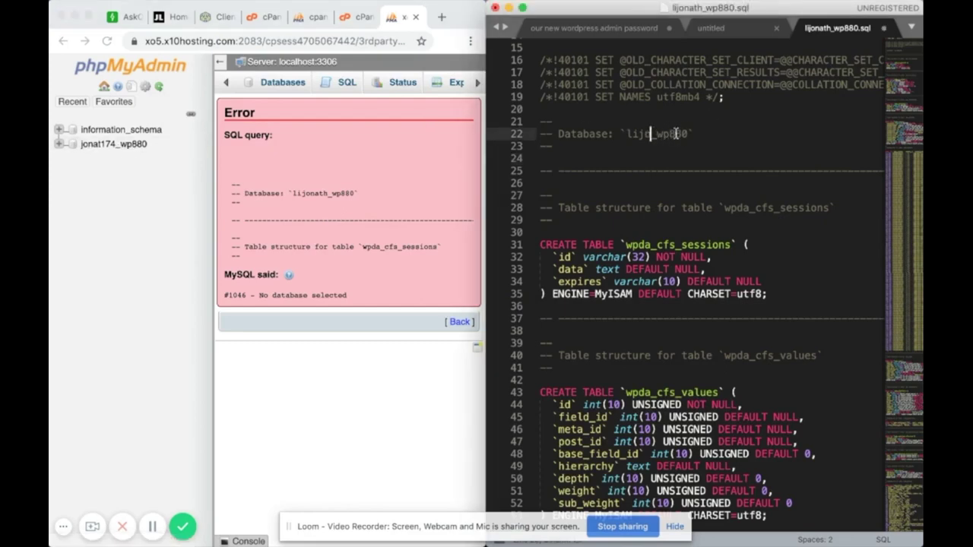
type("jonat174")
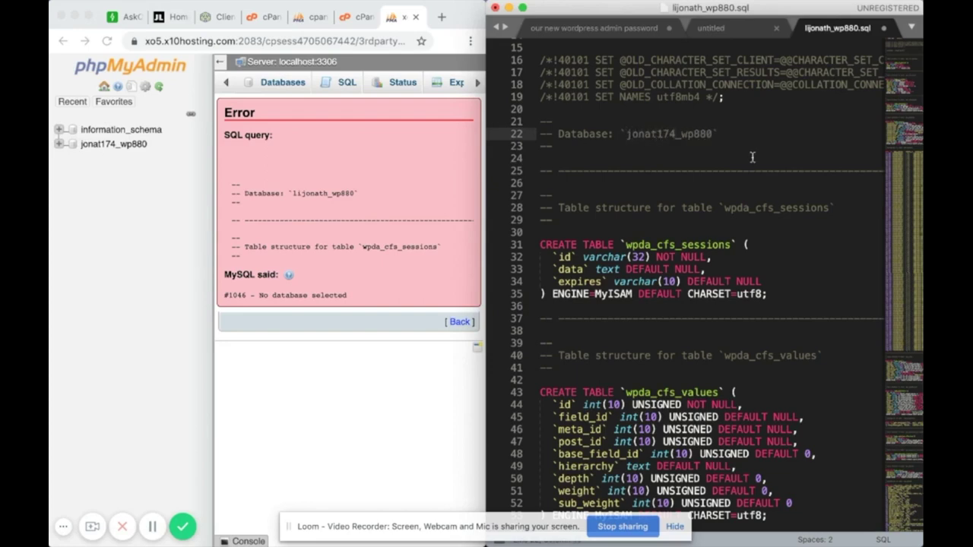
key("super+s")
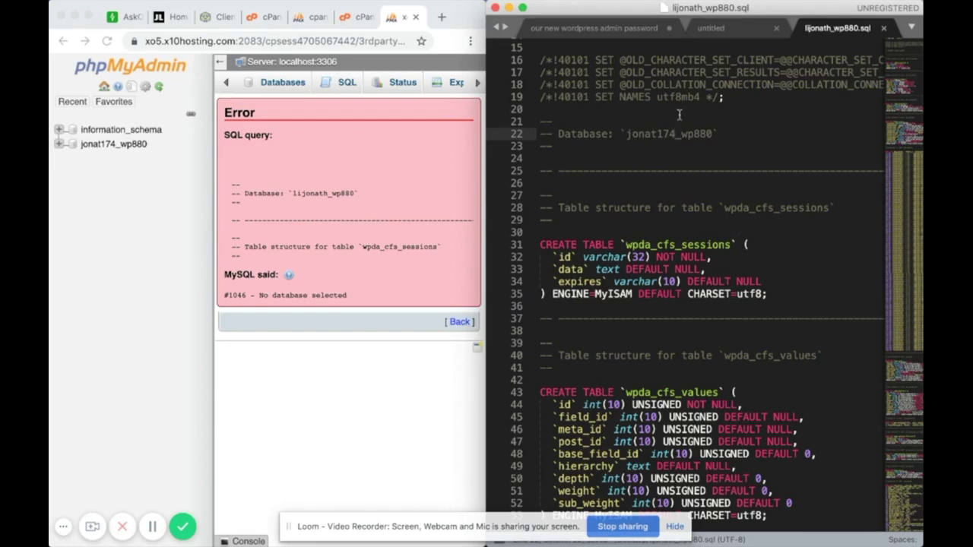
Close the edited dump and hide Sublime Text
double_click(596, 12)
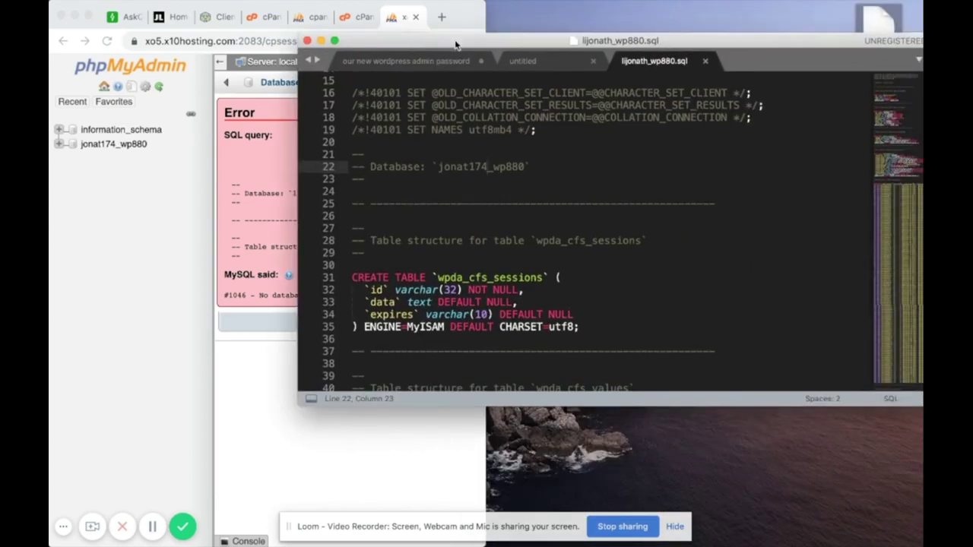
left_click_drag(456, 45, 277, 78)
scroll(344, 250, "down", 10)
scroll(344, 251, "down", 20)
scroll(346, 244, "down", 10)
scroll(253, 154, "up", 20)
left_click(128, 73)
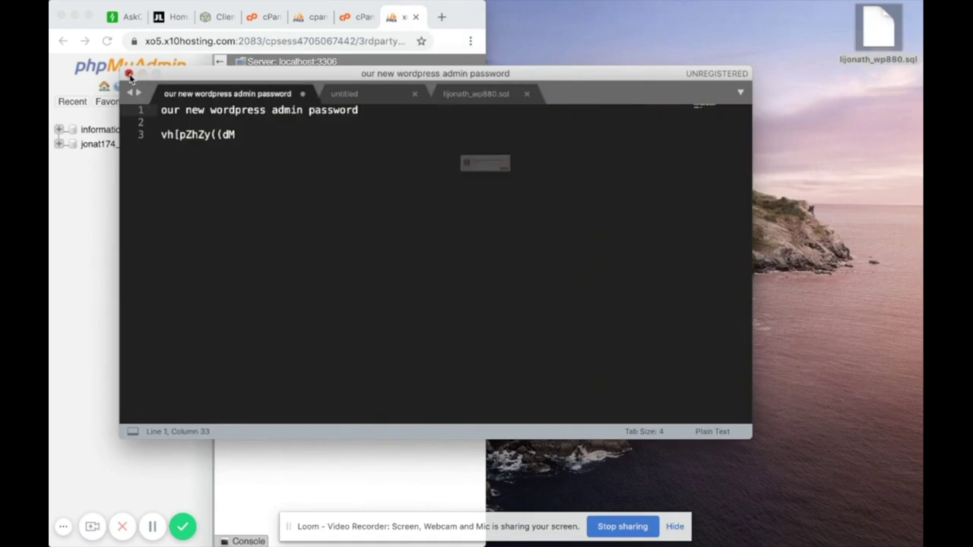
left_click(537, 197)
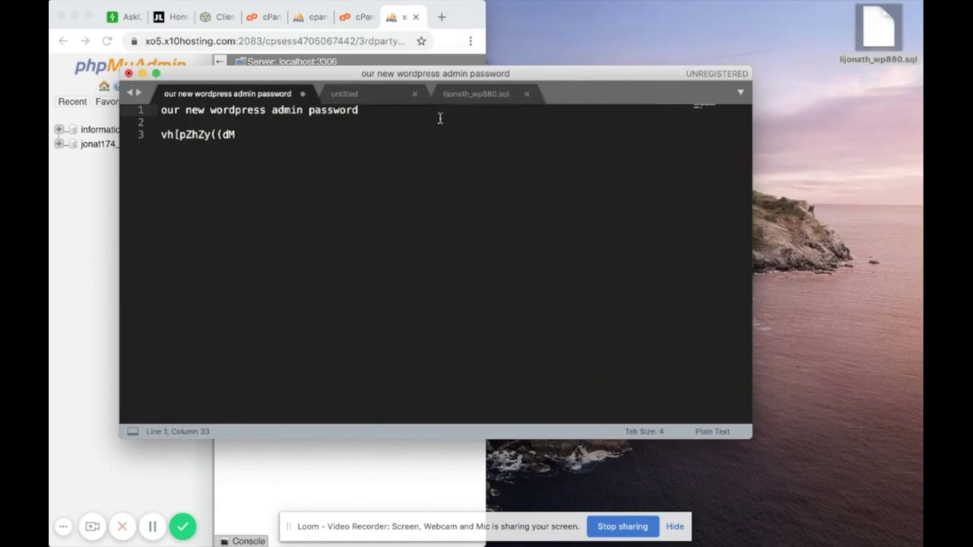
key("super+q")
Compress the SQL dump, then delete that premature zip archive
right_click(886, 18)
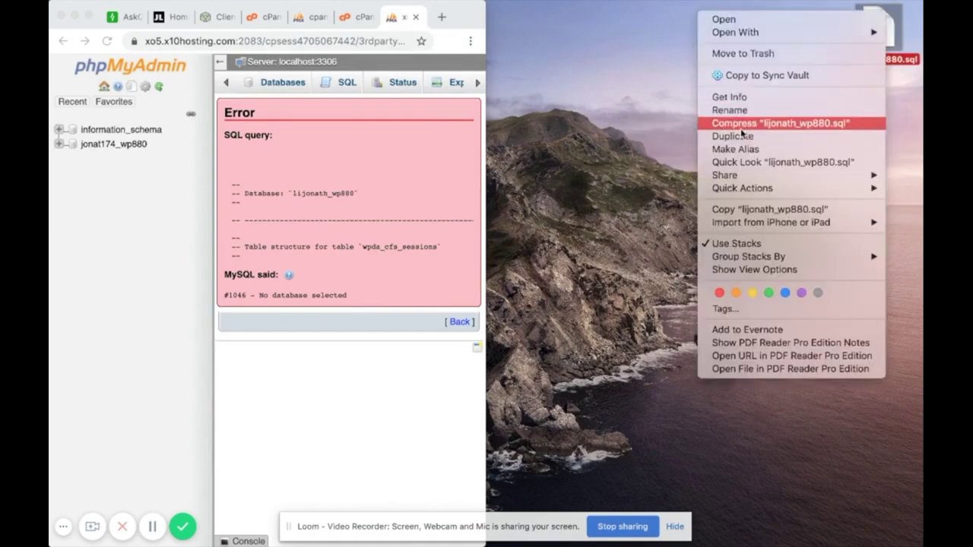
left_click(740, 124)
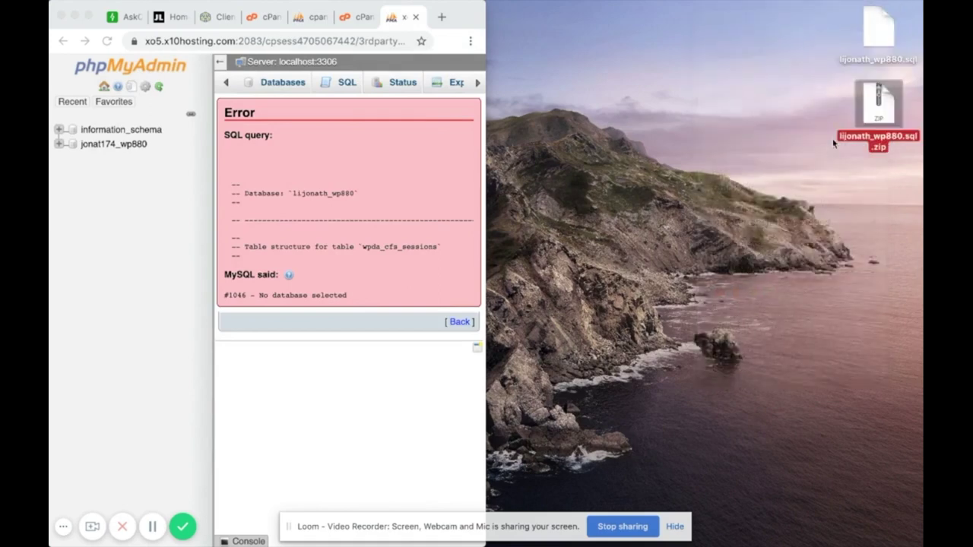
right_click(887, 99)
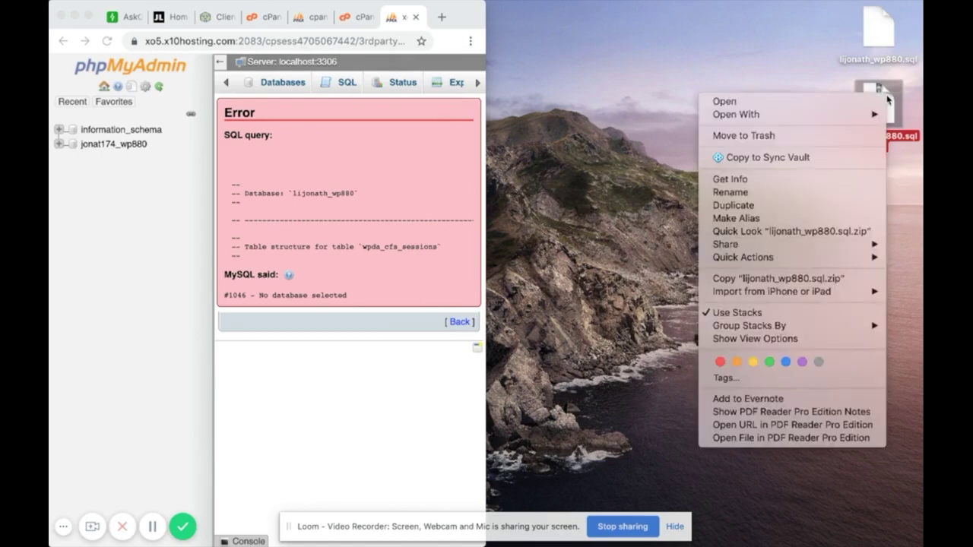
left_click(780, 134)
Rename the dump file to jonat174_wp880.sql
right_click(874, 52)
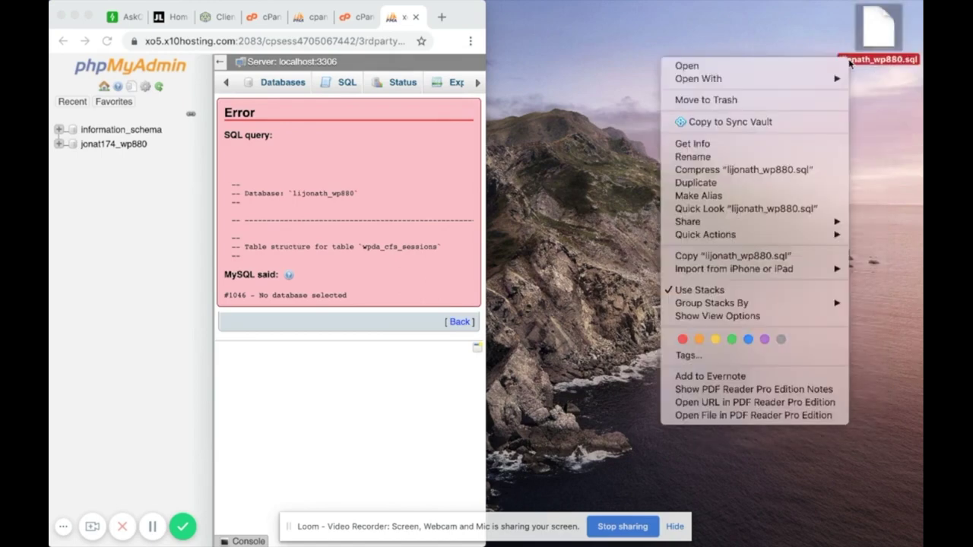
left_click(693, 156)
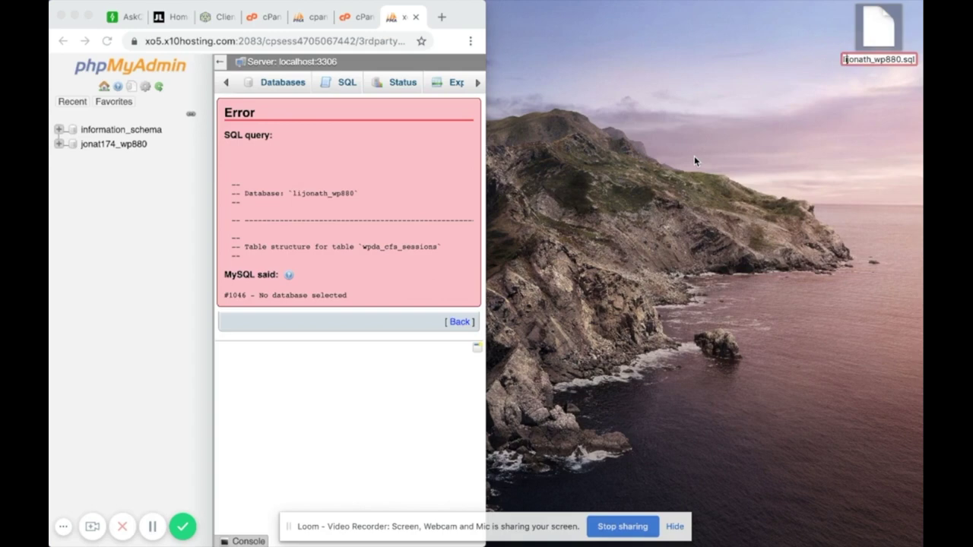
key("Left")
key("Delete")
key("Delete")
key("Right")
key("Right")
key("Right")
key("Delete")
key("Delete")
key("Delete")
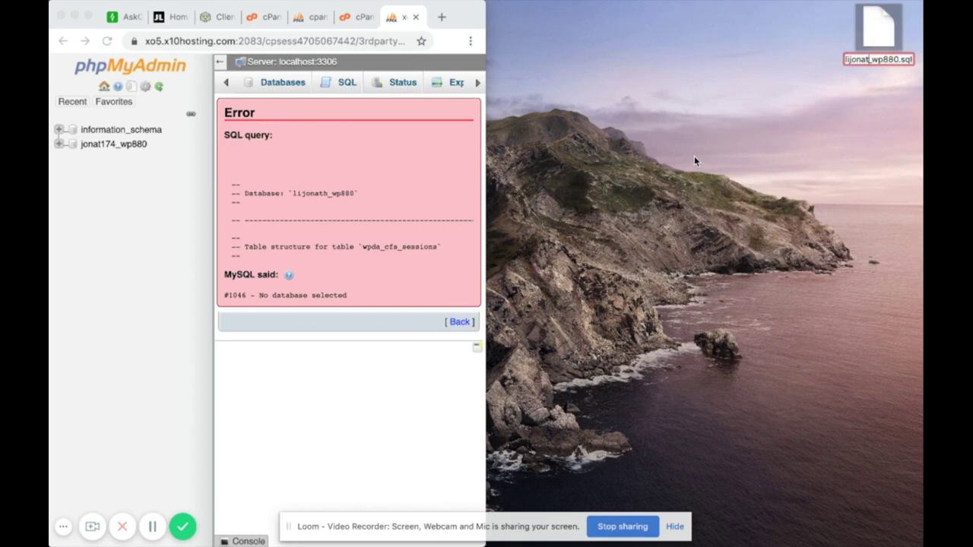
type("at174")
left_click(738, 216)
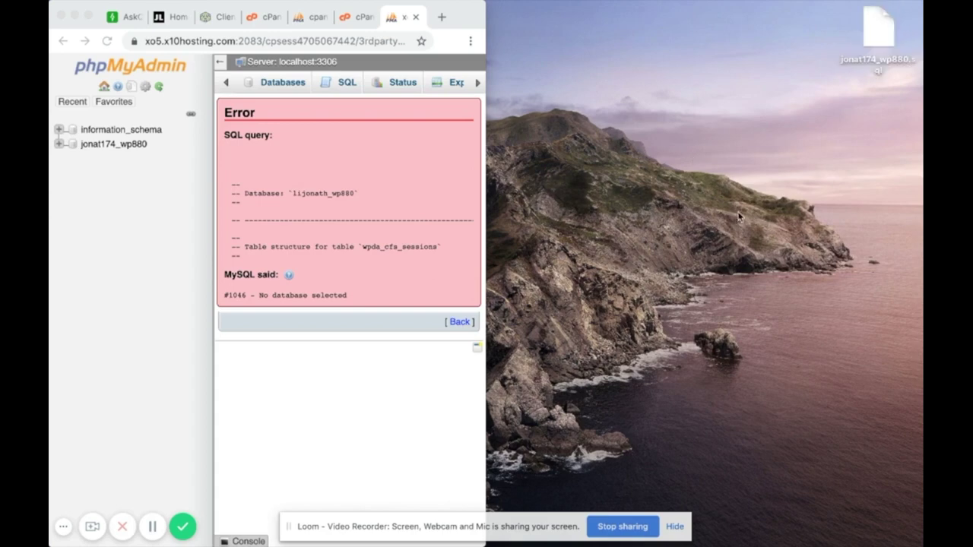
Compress jonat174_wp880.sql into jonat174_wp880.sql.zip and maximise Chrome
left_click(883, 32)
right_click(883, 32)
left_click(769, 139)
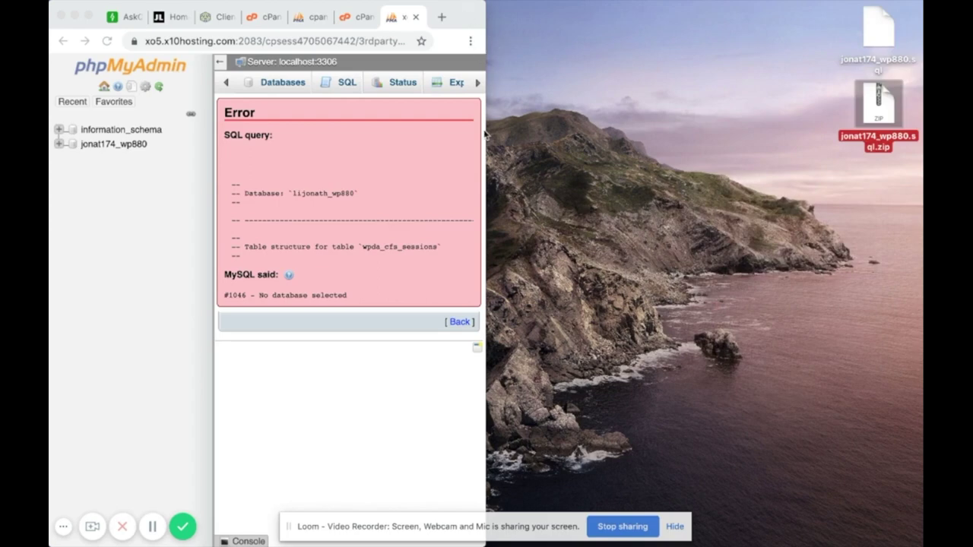
double_click(467, 16)
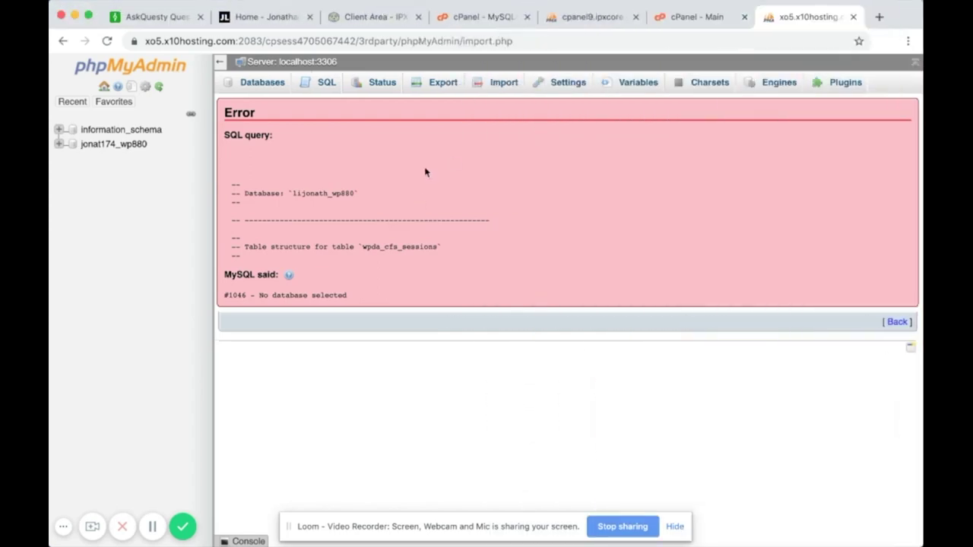
On the server Import page, choose jonat174_wp880.sql.zip from the Desktop as the import file
left_click(507, 88)
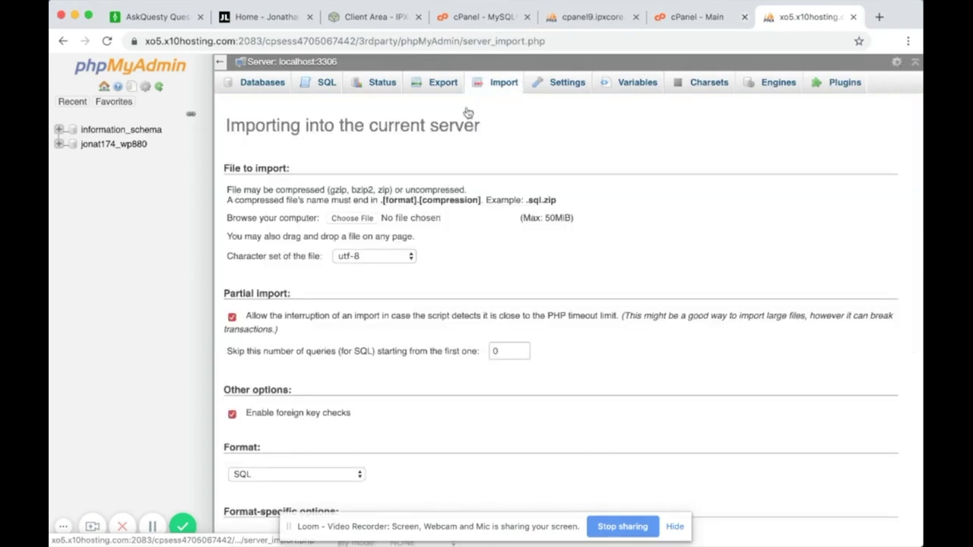
left_click(351, 219)
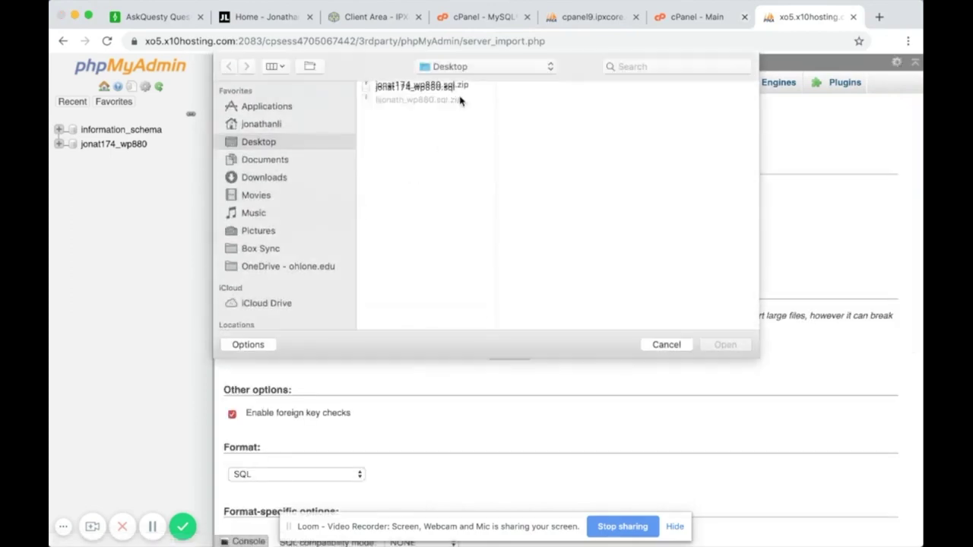
left_click(456, 101)
double_click(456, 101)
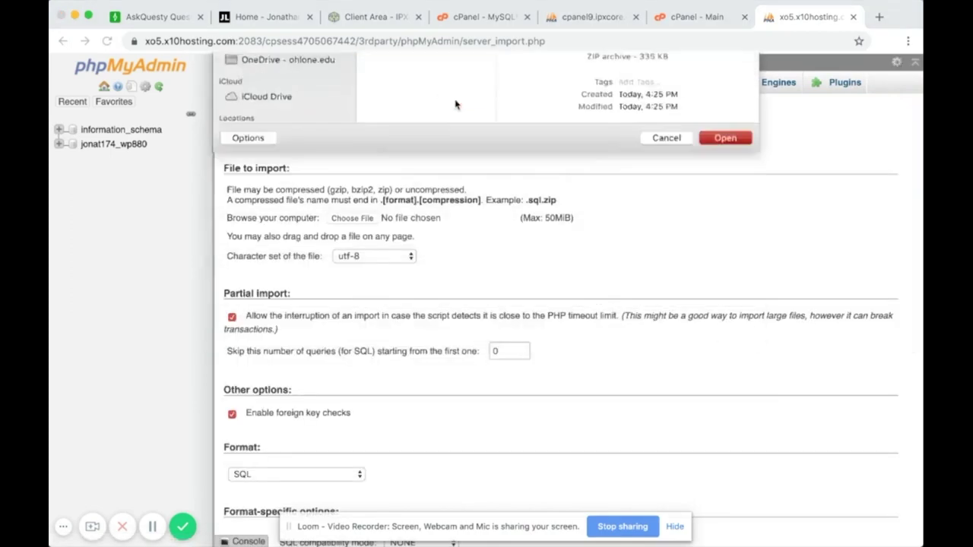
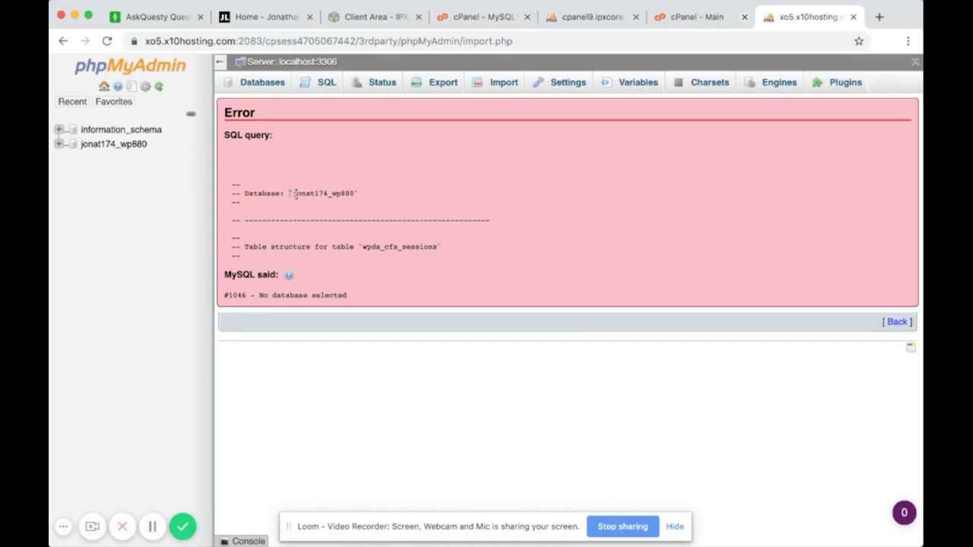
Resize the browser so the desktop dump files show, then open phpMyAdmin's server-level Import form
left_click_drag(294, 193, 369, 198)
left_click(369, 198)
key("ctrl+alt+Left")
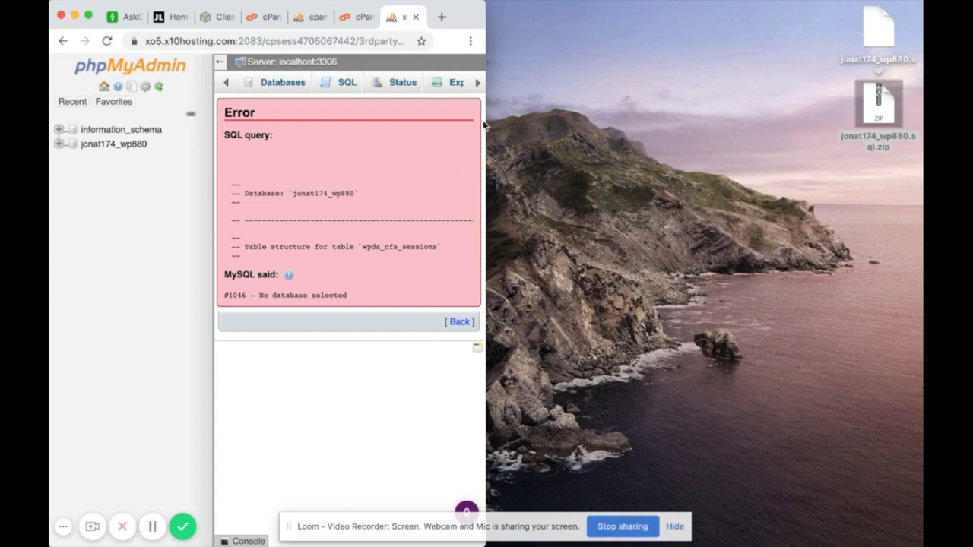
left_click_drag(485, 101, 769, 75)
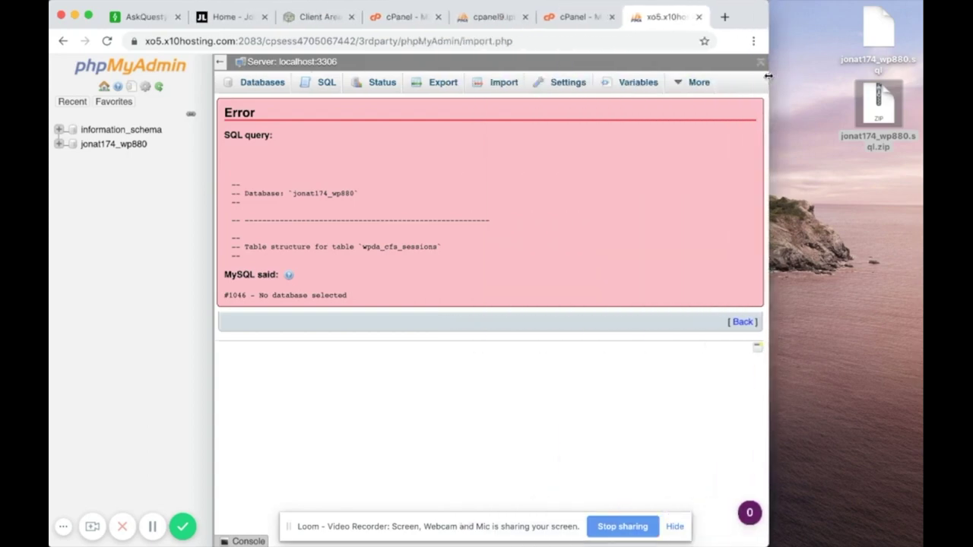
left_click(493, 85)
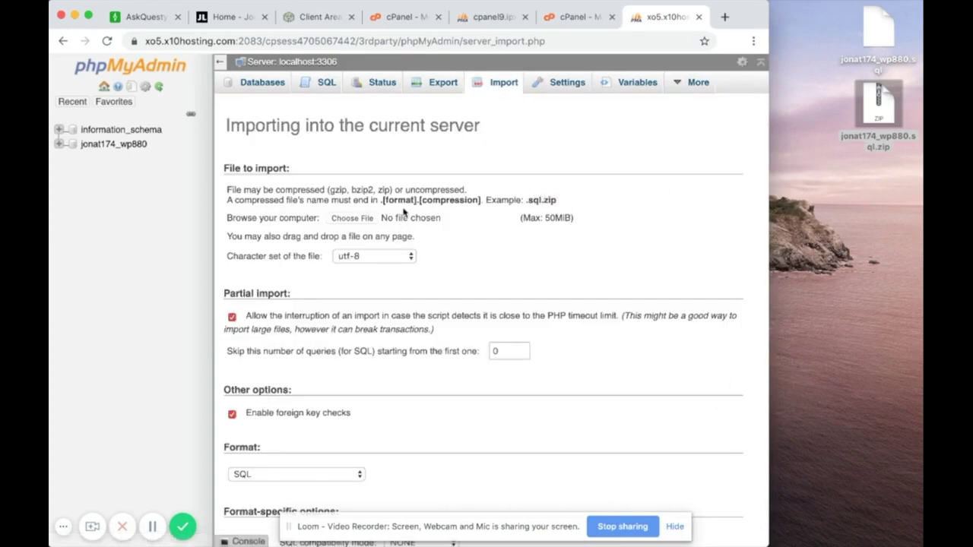
Attach jonat174_wp880.sql from the Desktop and run the server-level import, which fails with error #1046
left_click(352, 218)
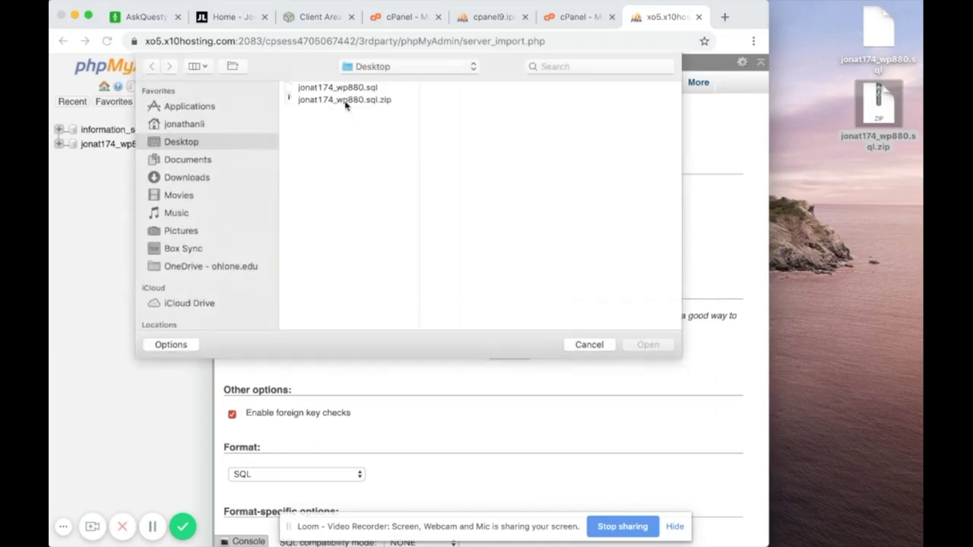
left_click(326, 87)
double_click(326, 88)
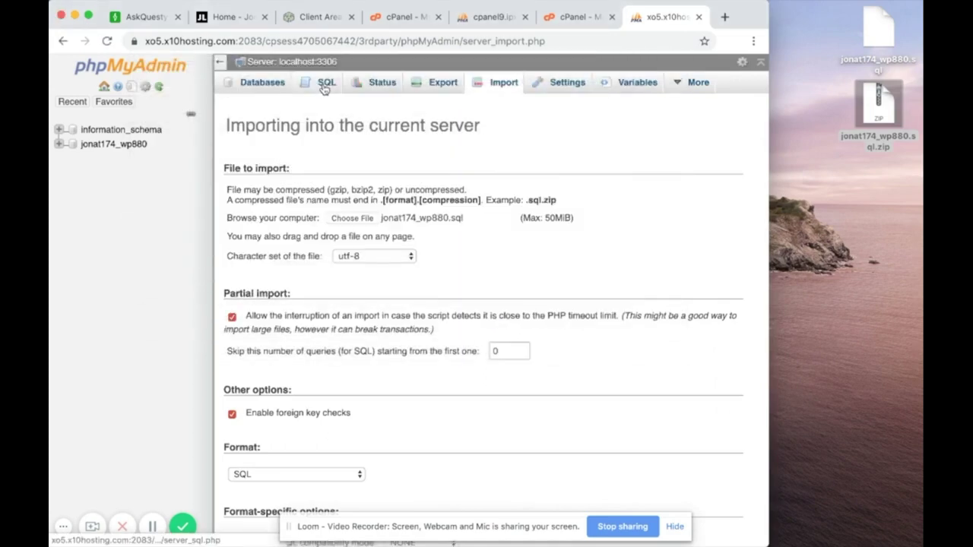
left_click(451, 218)
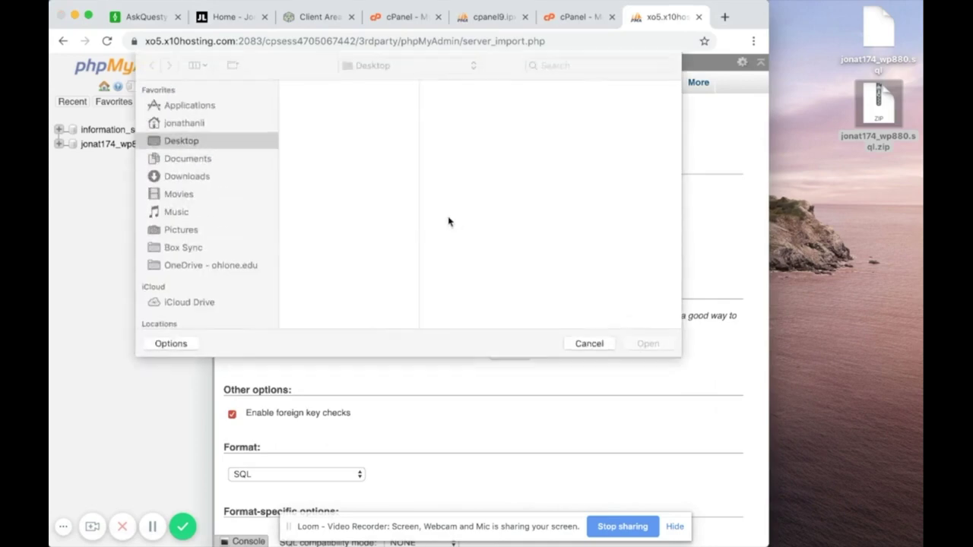
key("Escape")
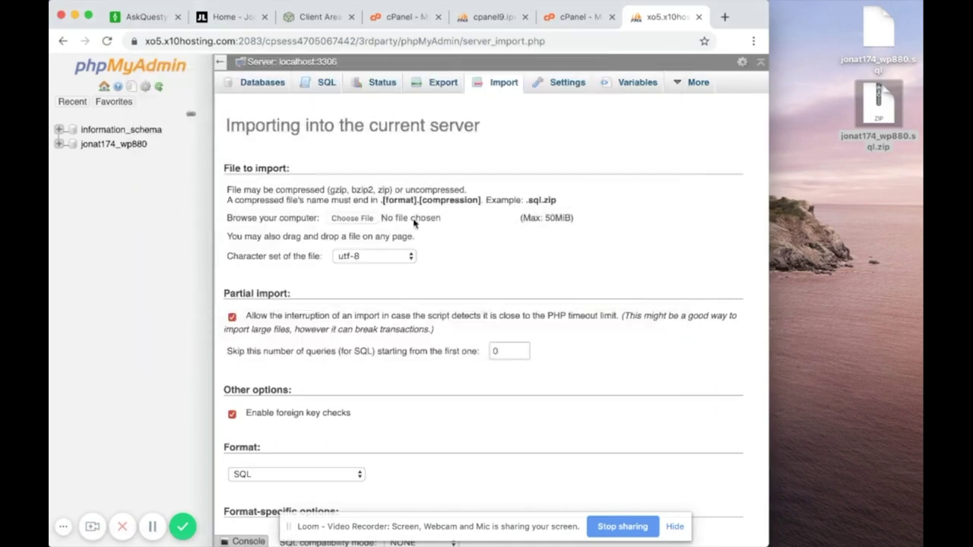
left_click(346, 218)
left_click(354, 87)
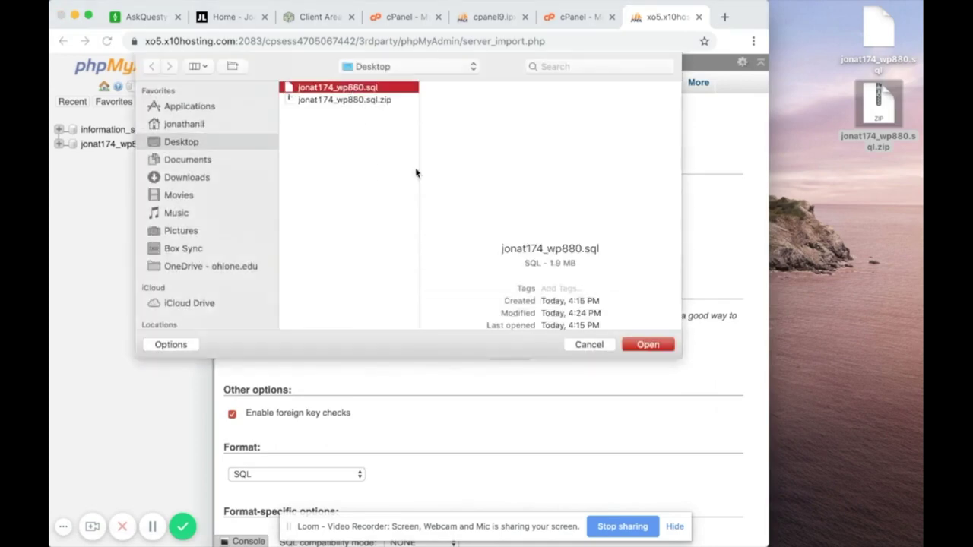
left_click(644, 348)
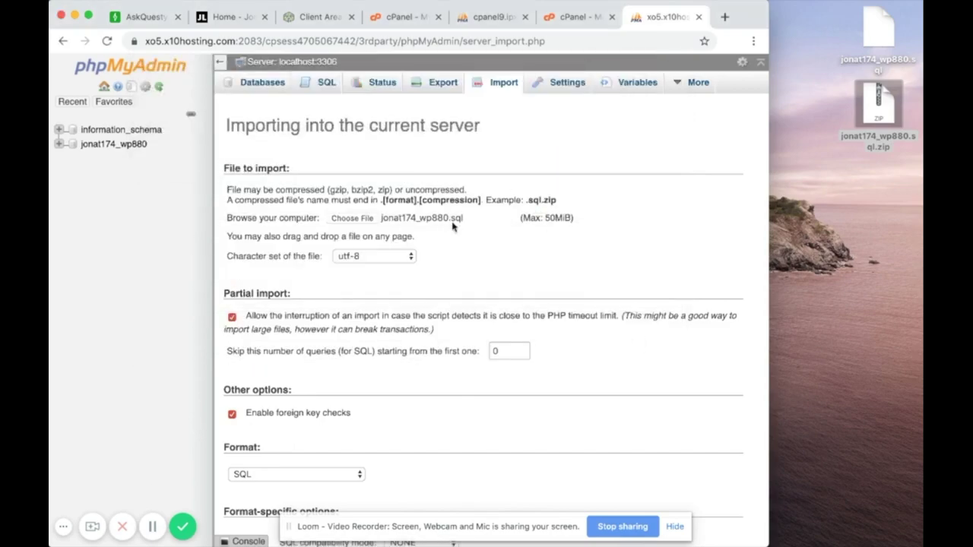
scroll(415, 382, "down", 3)
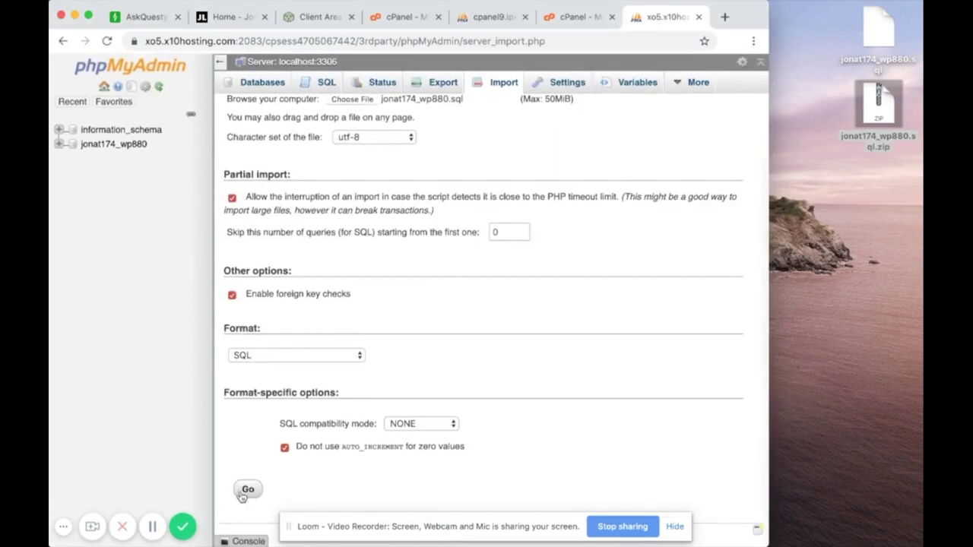
left_click(248, 498)
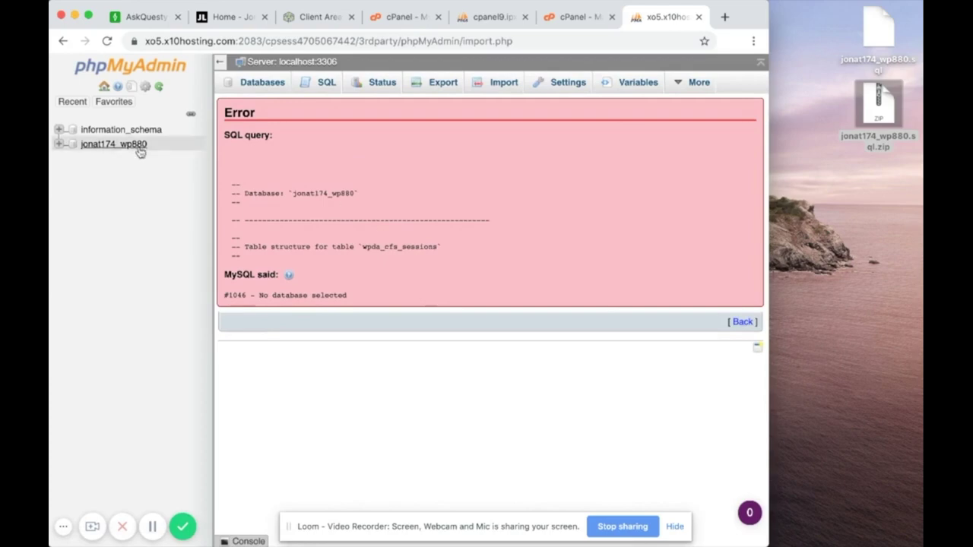
Import jonat174_wp880.sql.zip through the jonat174_wp880 database's own Import tab
left_click(111, 146)
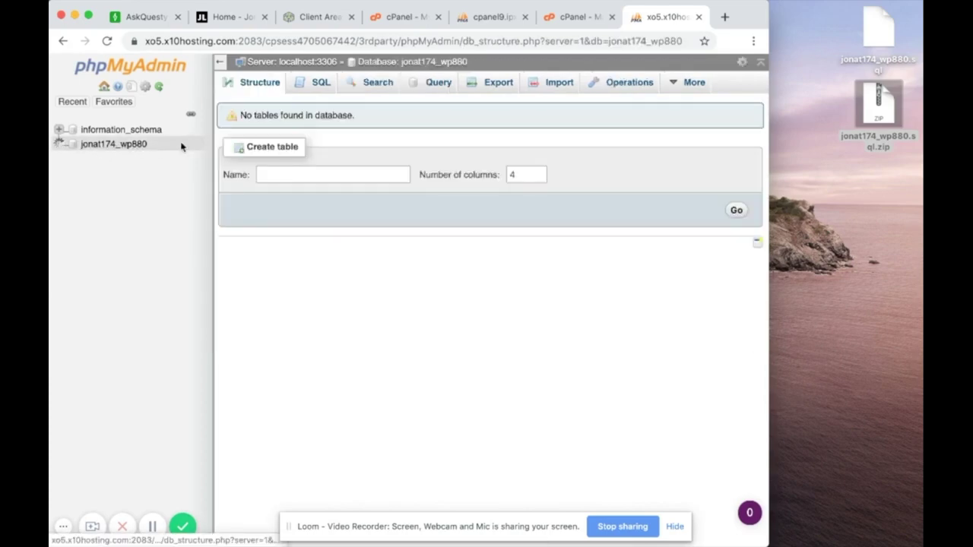
left_click(546, 82)
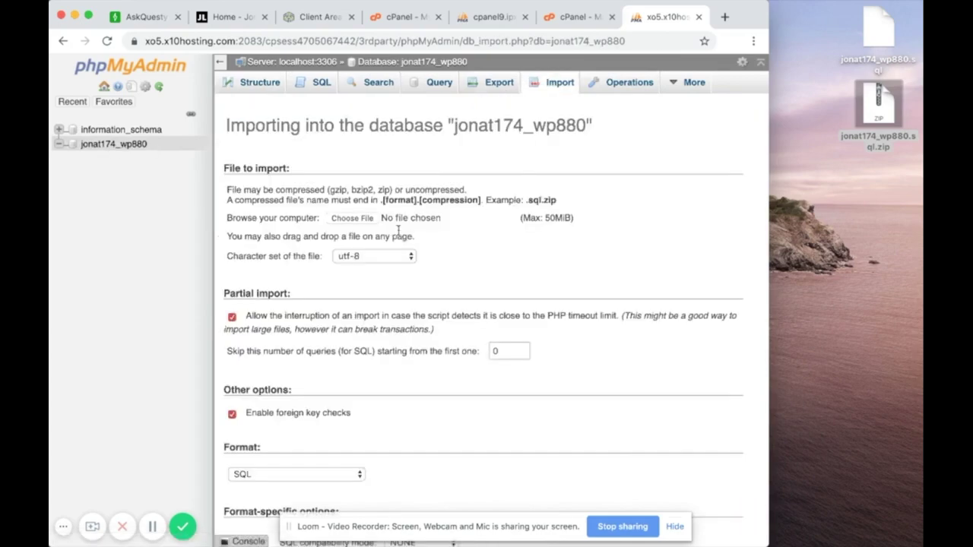
left_click(357, 218)
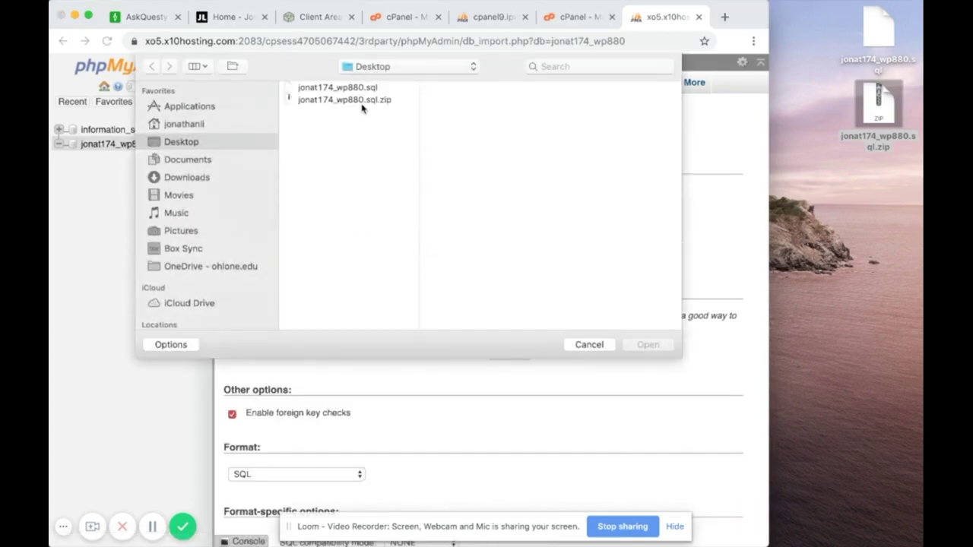
double_click(357, 101)
scroll(356, 304, "down", 5)
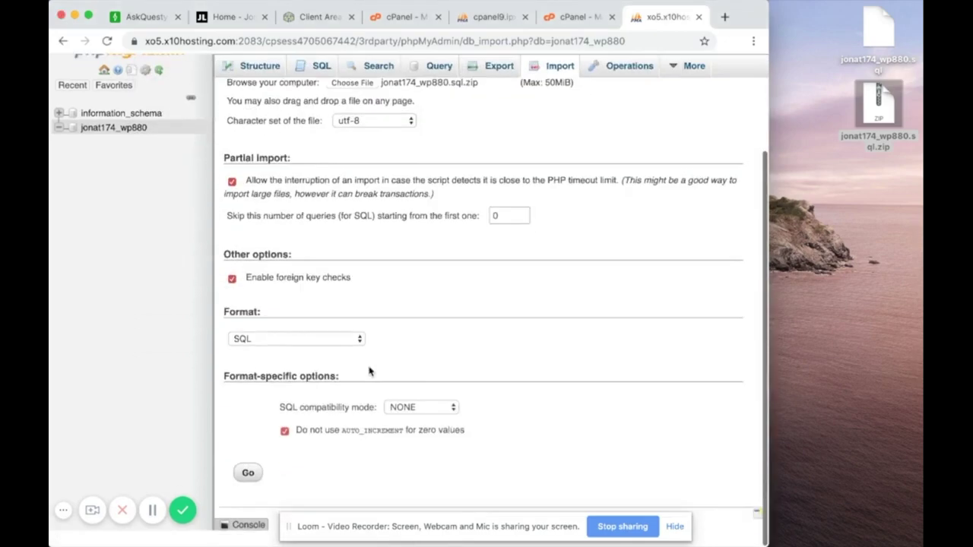
left_click(250, 499)
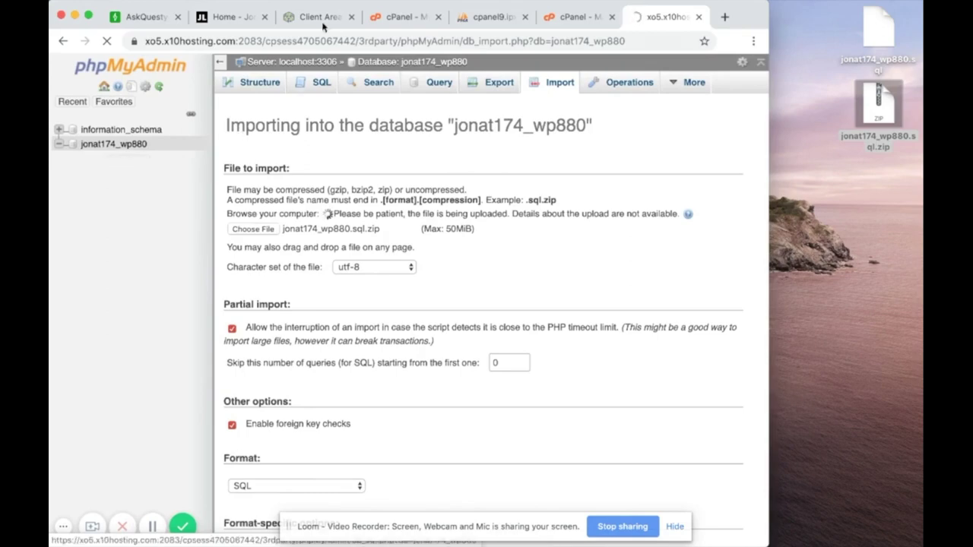
Review the import result page and the newly created wpda_ tables
left_click_drag(229, 126, 471, 125)
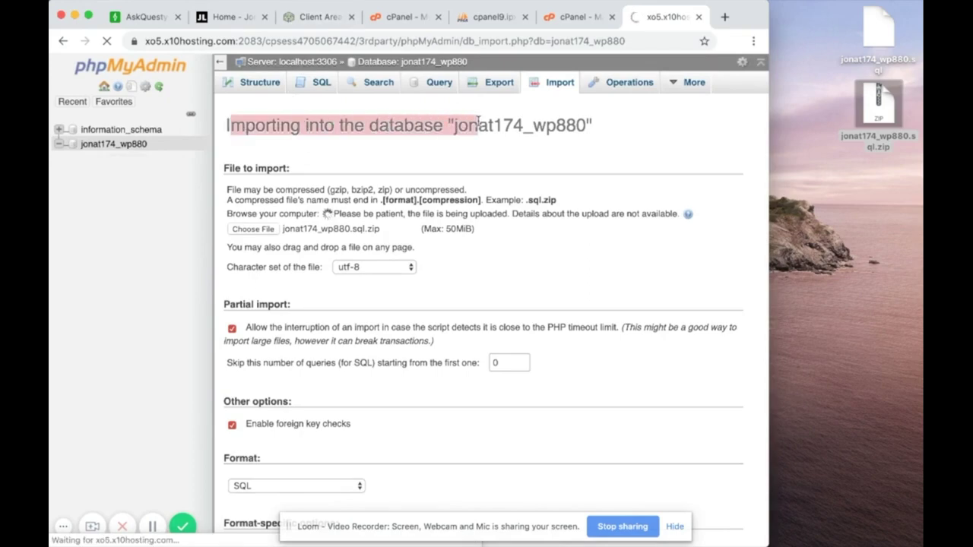
left_click(471, 126)
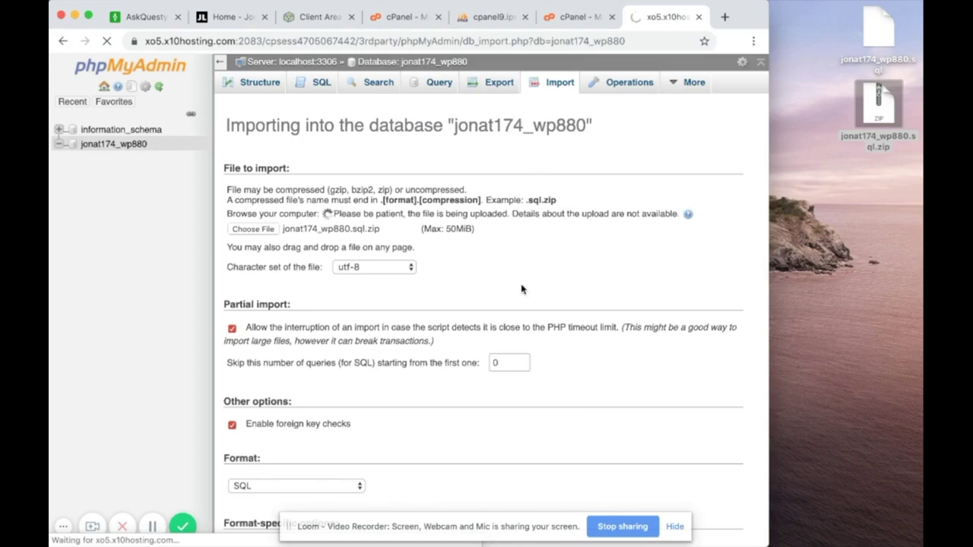
scroll(521, 289, "down", 1)
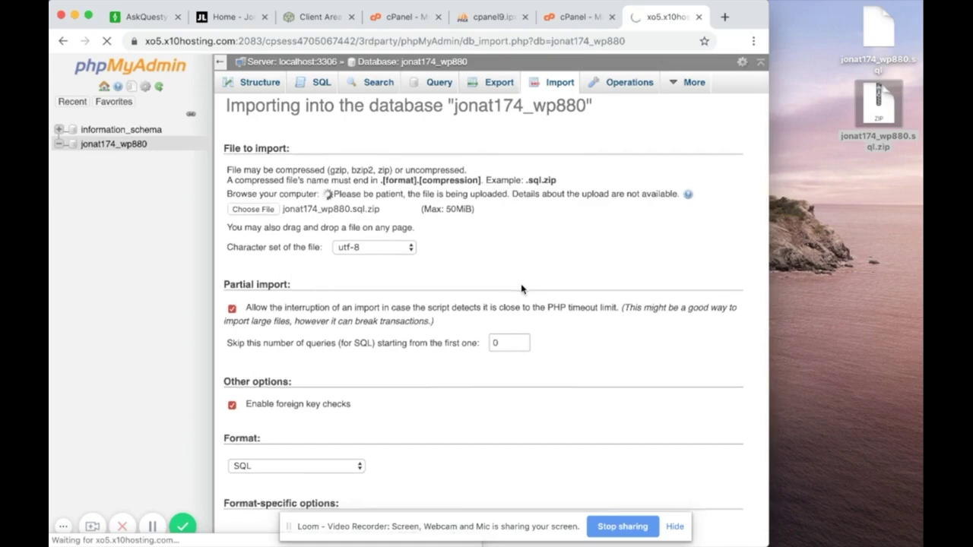
scroll(522, 288, "down", 3)
scroll(521, 288, "up", 4)
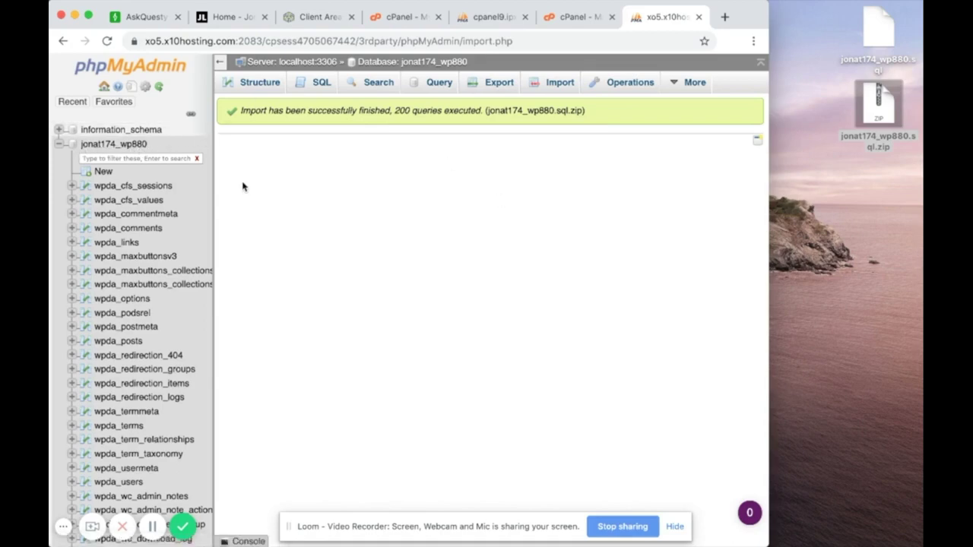
Confirm the 200-query import succeeded, maximize the browser, and return to the cPanel main page
scroll(164, 320, "down", 3)
scroll(164, 320, "down", 6)
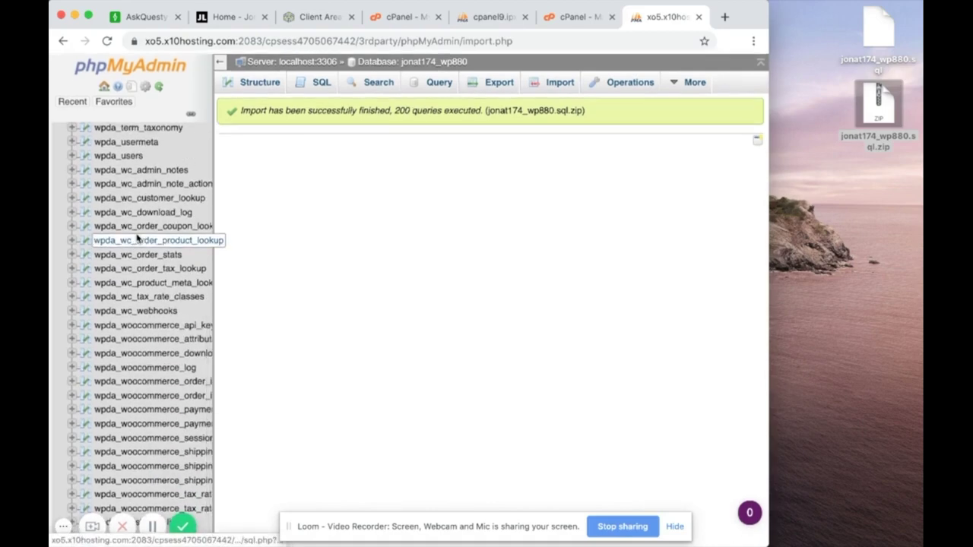
scroll(137, 238, "down", 1)
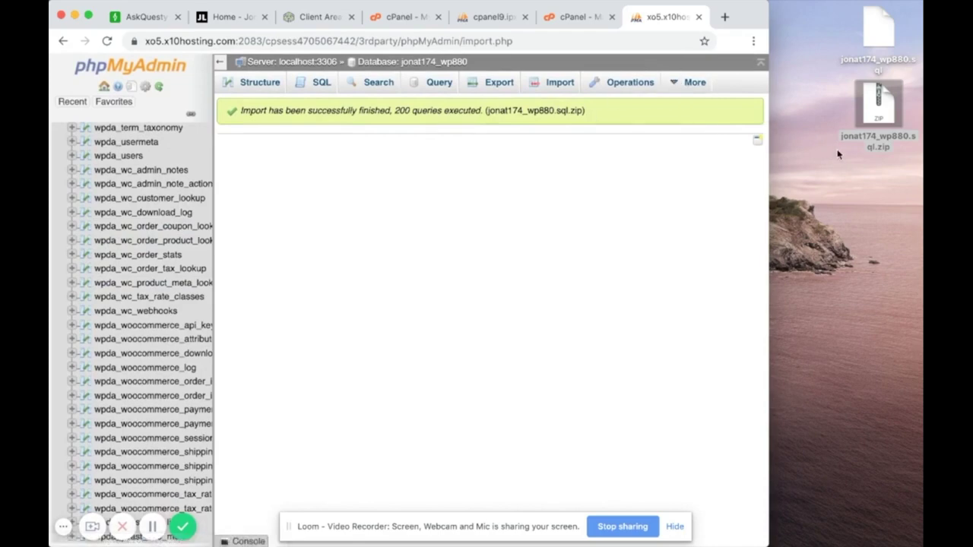
left_click(845, 193)
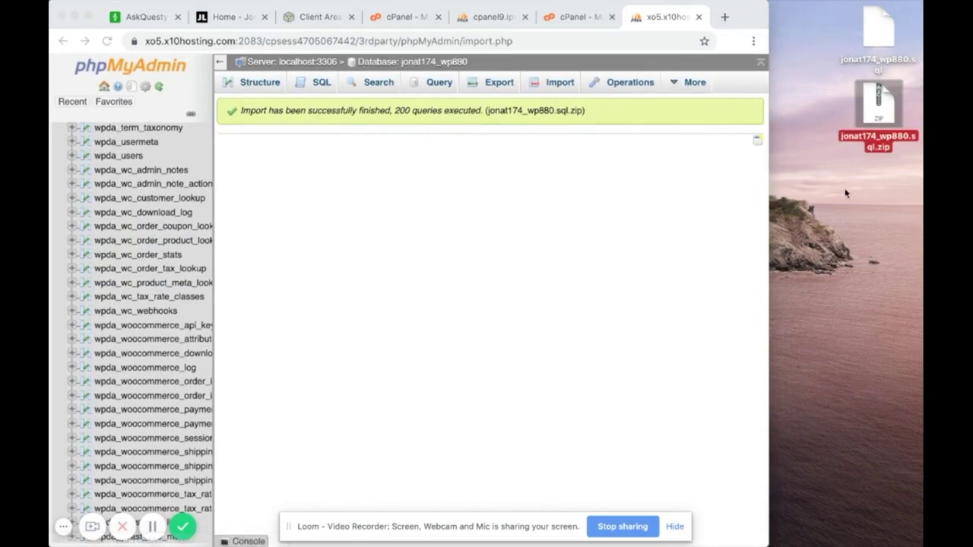
double_click(759, 12)
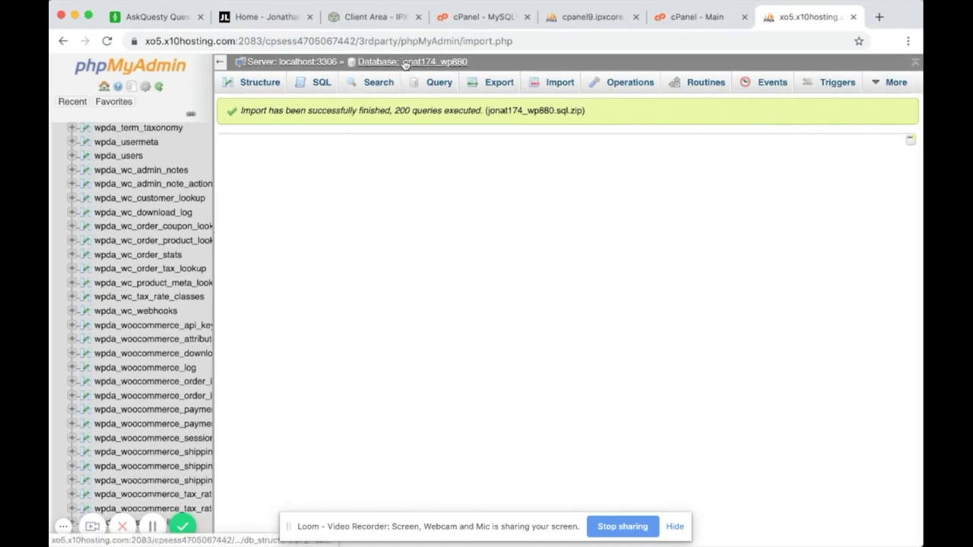
left_click(694, 18)
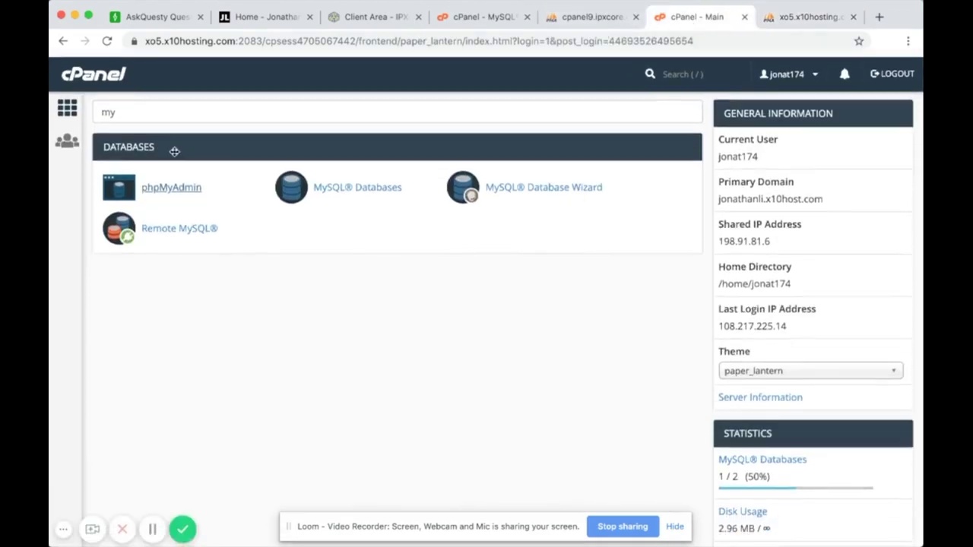
Search the new host's cPanel for 'file' and open File Manager
left_click(140, 110)
key("BackSpace")
key("BackSpace")
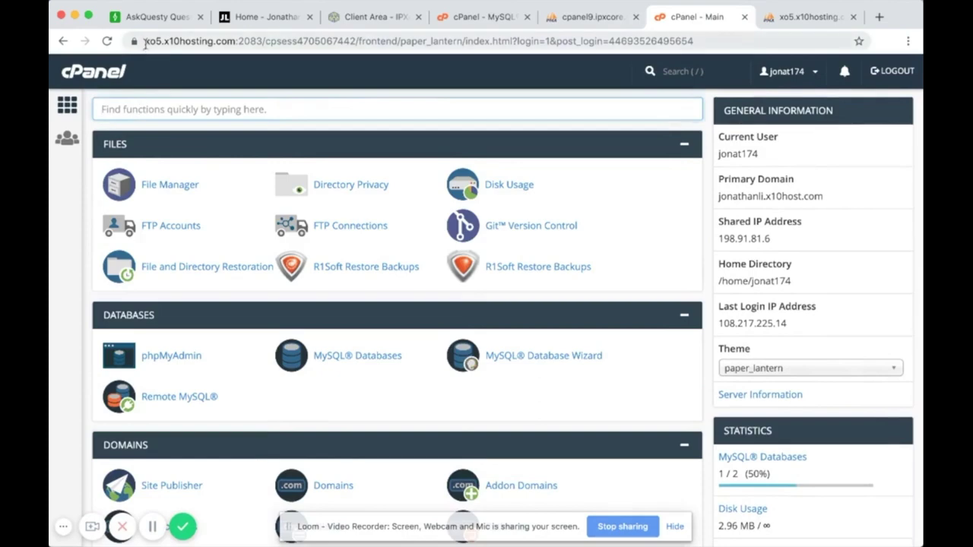
double_click(150, 41)
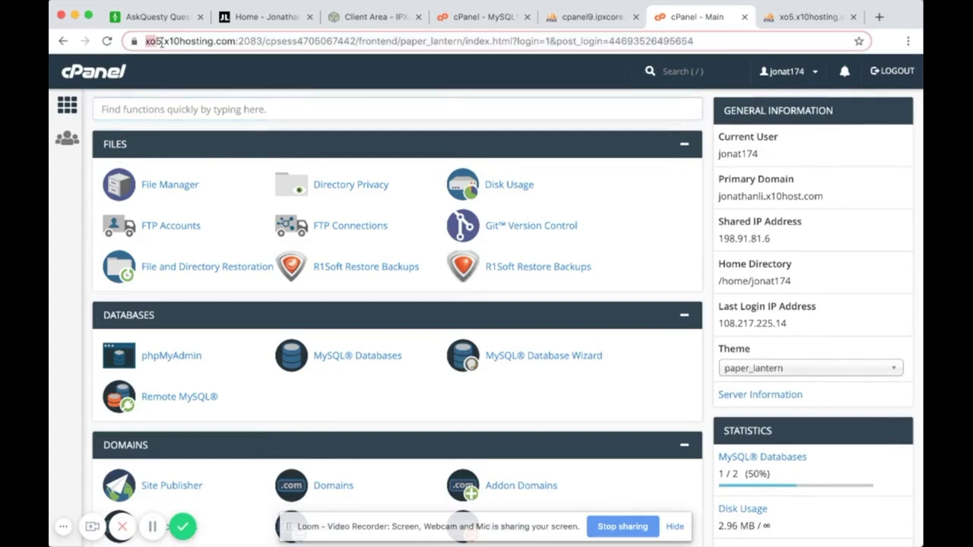
left_click(174, 107)
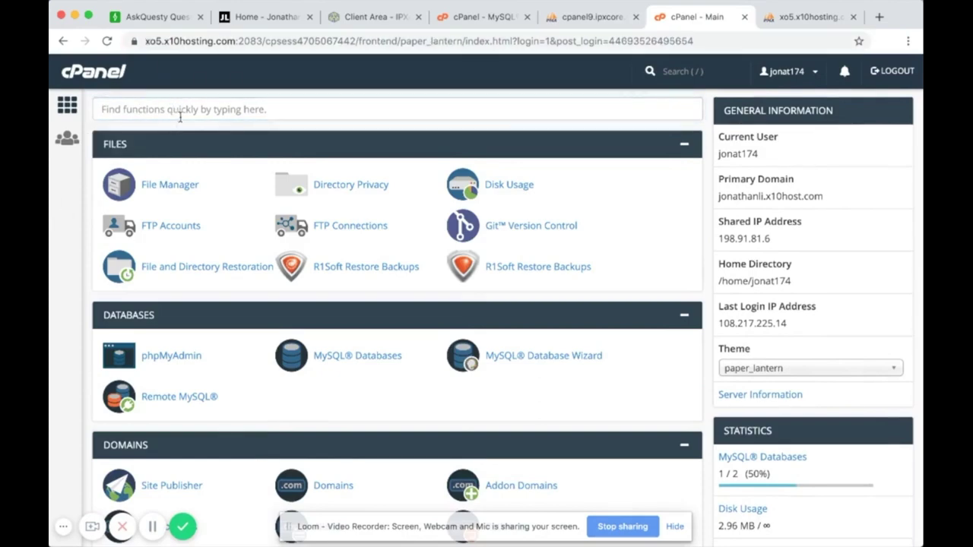
left_click(180, 116)
type("file")
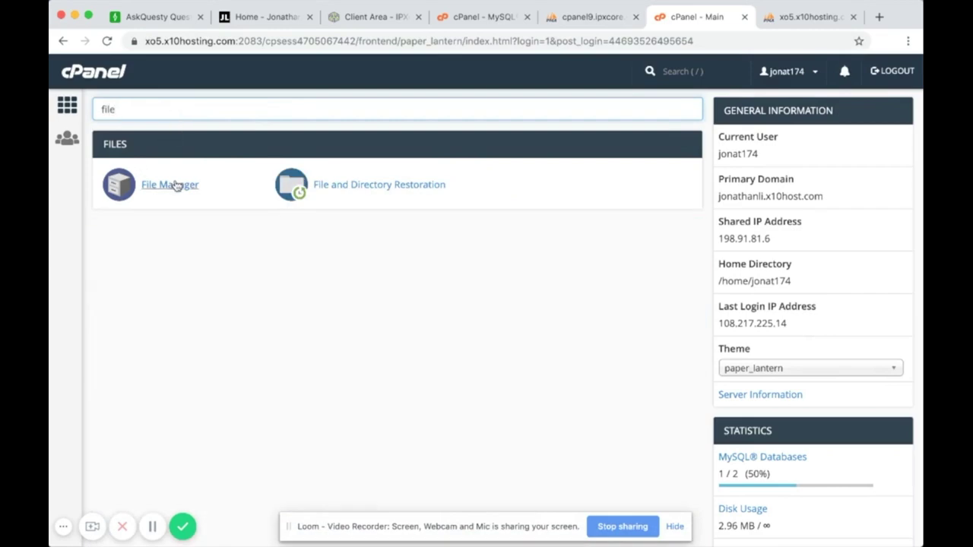
left_click(175, 185)
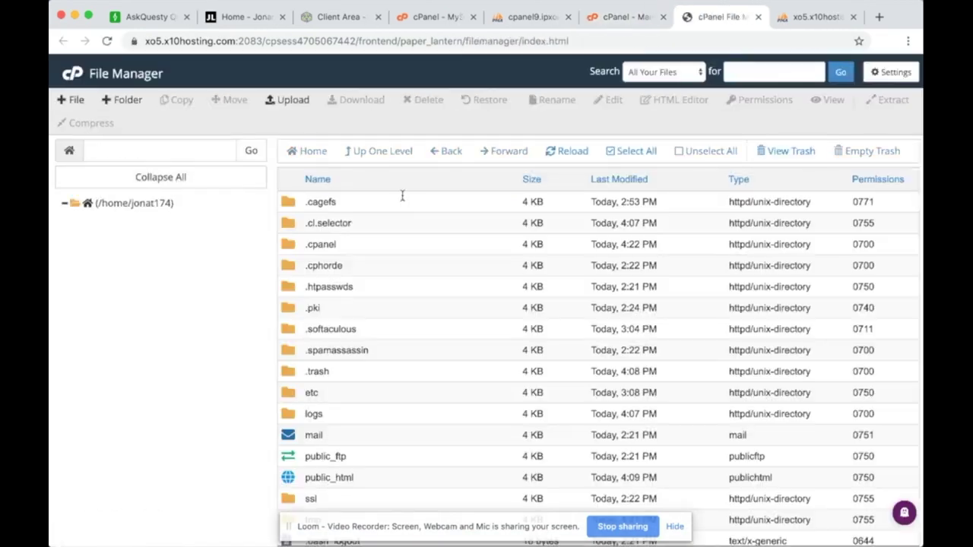
Open public_html, which holds only cgi-bin, then switch to the old host's MySQL Databases tab
scroll(427, 278, "down", 2)
left_click(290, 399)
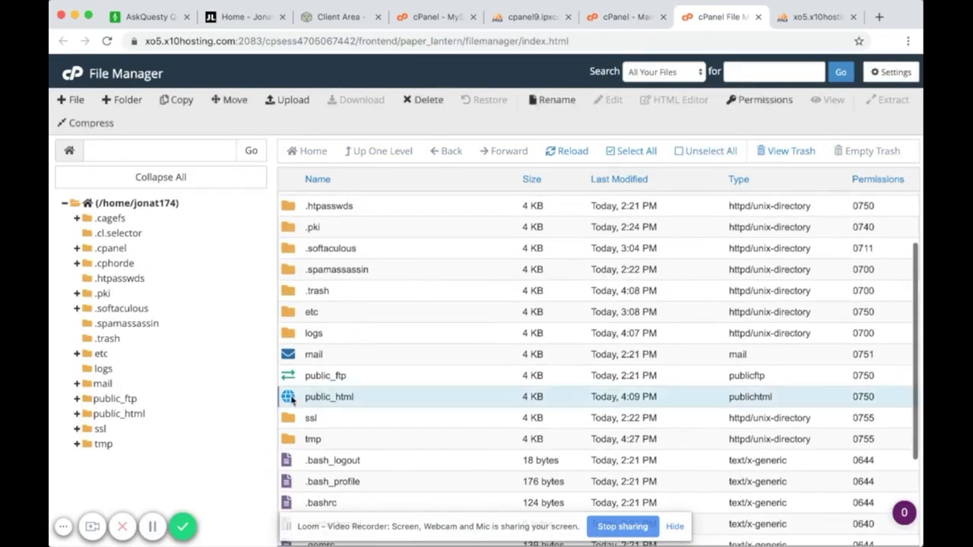
double_click(290, 398)
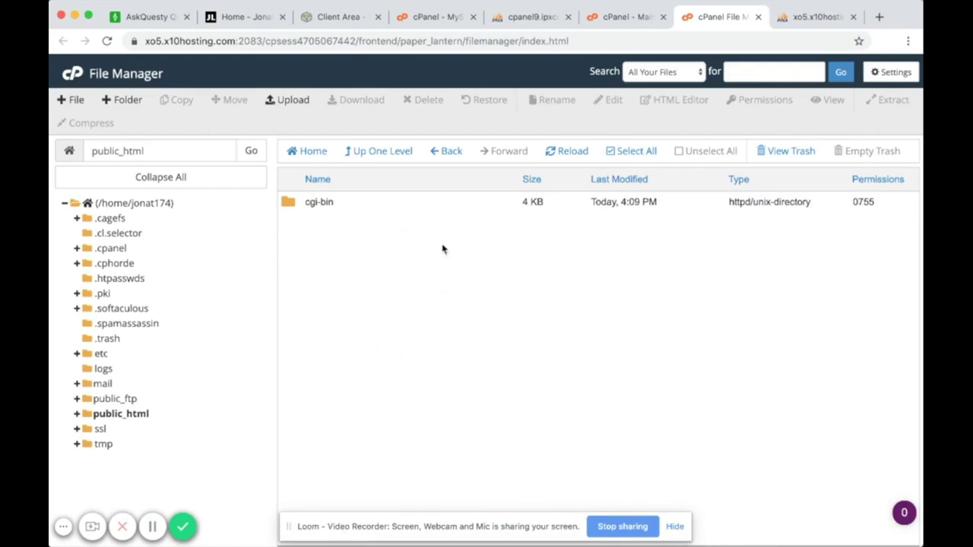
left_click(433, 17)
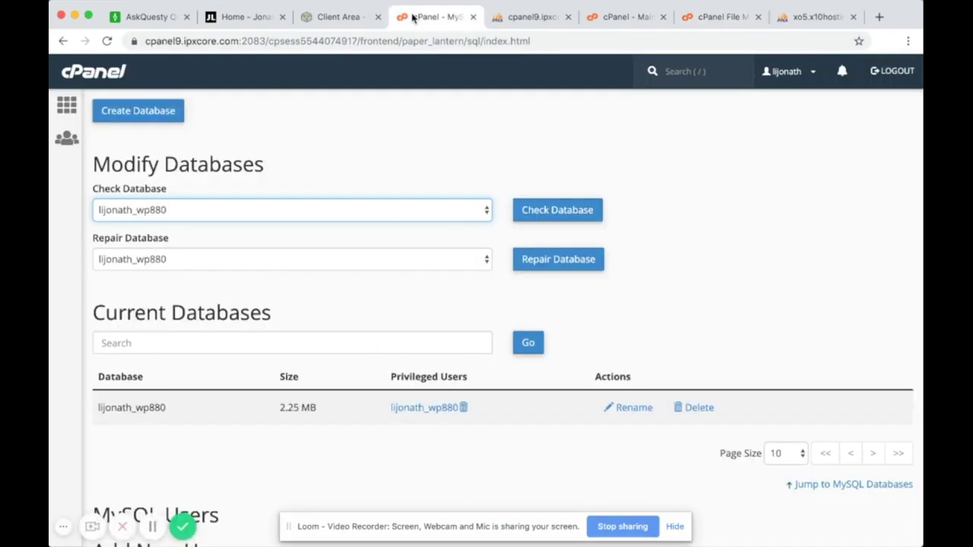
Go to the old host's cPanel home, open File Manager and enter public_html
left_click(338, 19)
left_click(426, 18)
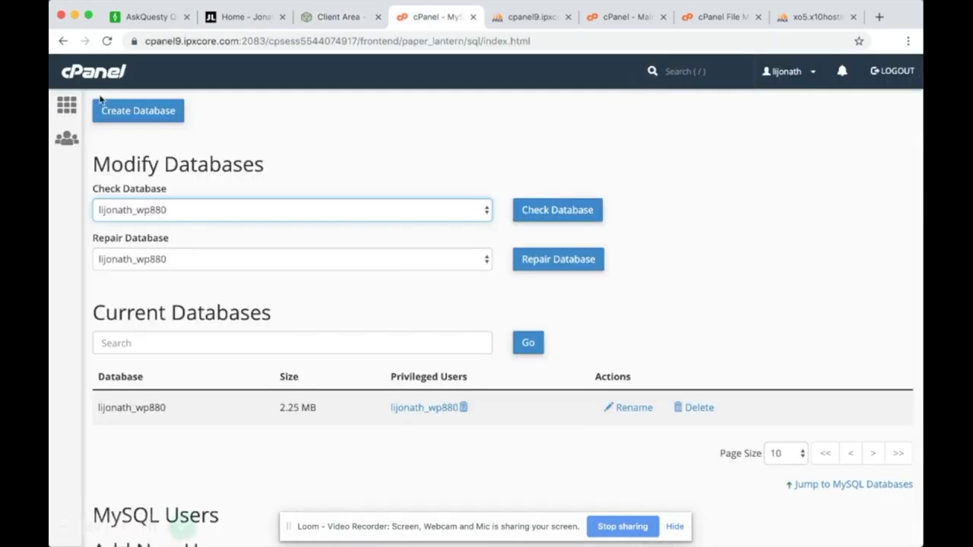
left_click(72, 113)
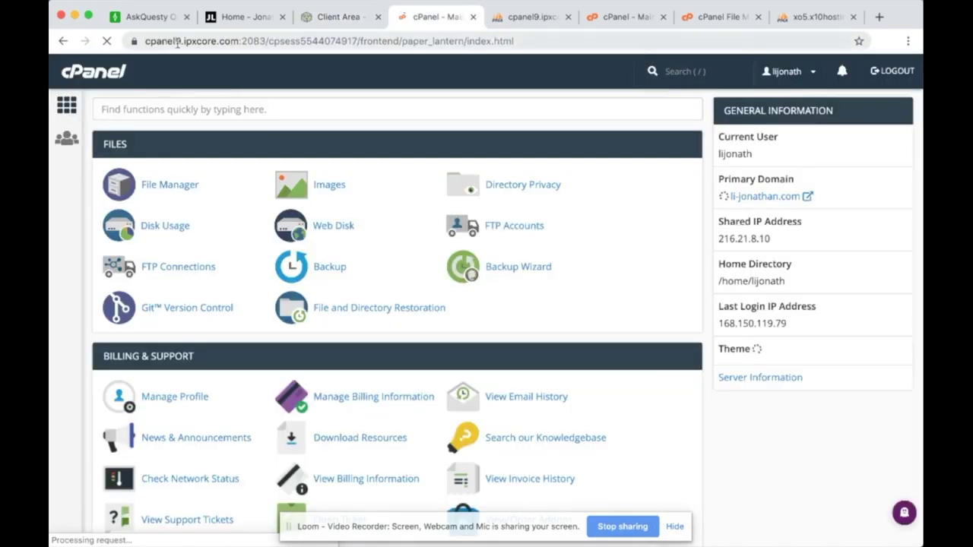
double_click(180, 41)
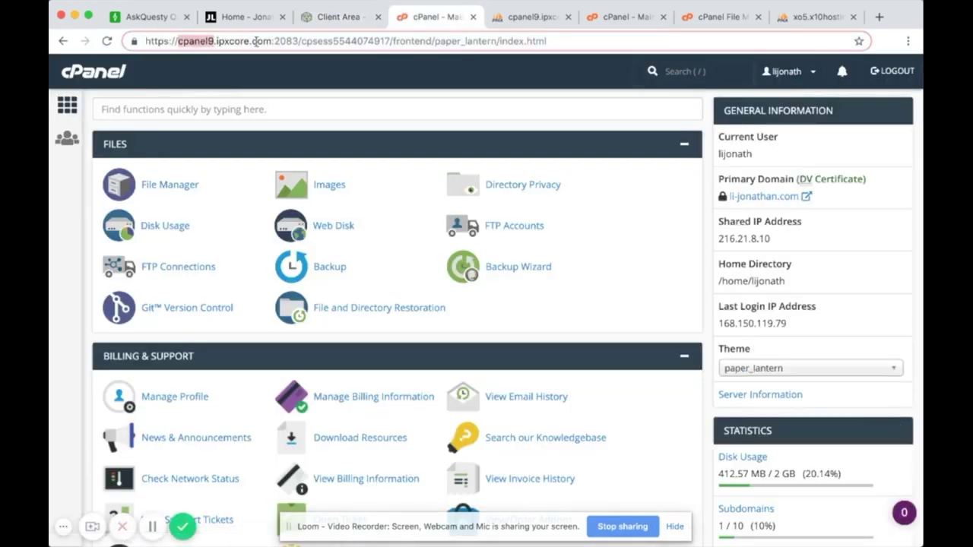
left_click(174, 187)
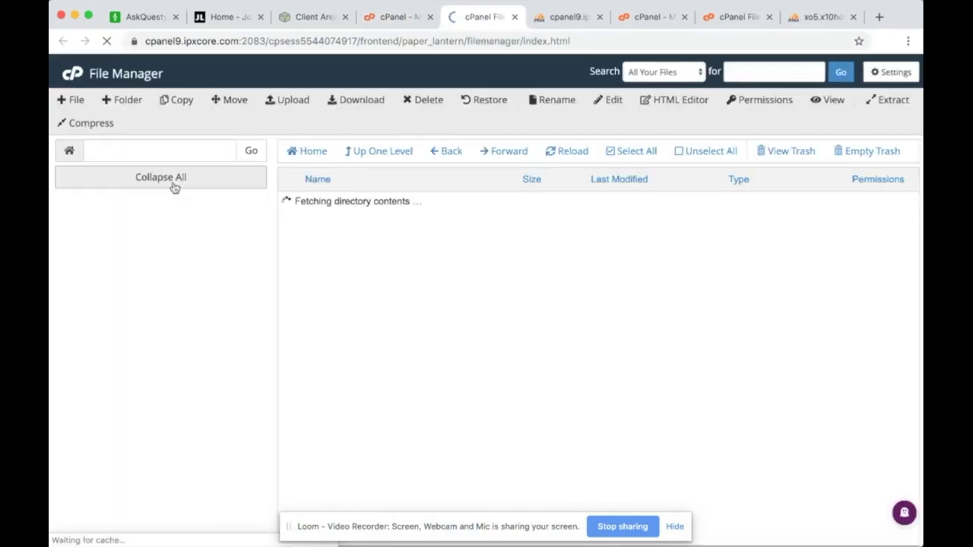
scroll(363, 408, "down", 3)
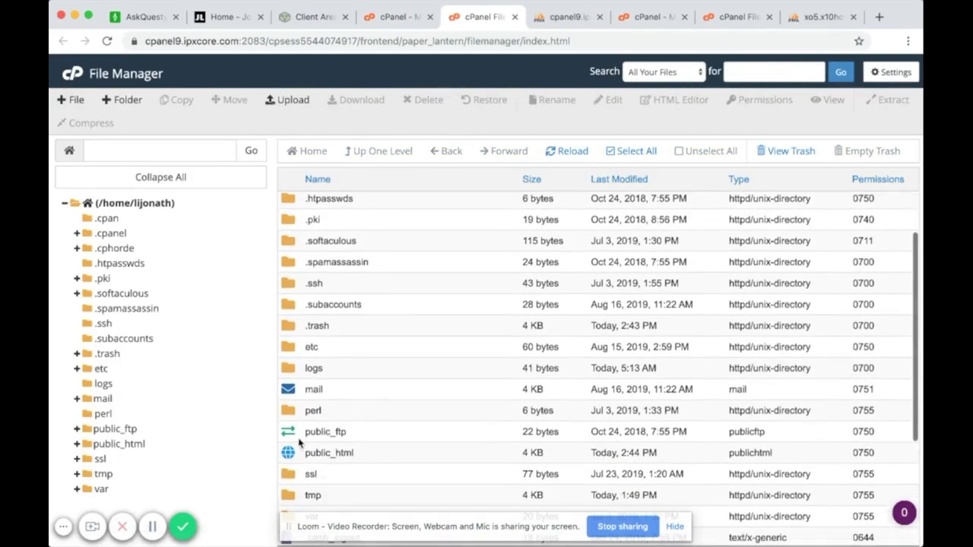
double_click(308, 453)
Browse the public_html listing, selecting the .well-known folder and then every file
scroll(343, 283, "down", 3)
scroll(343, 282, "up", 3)
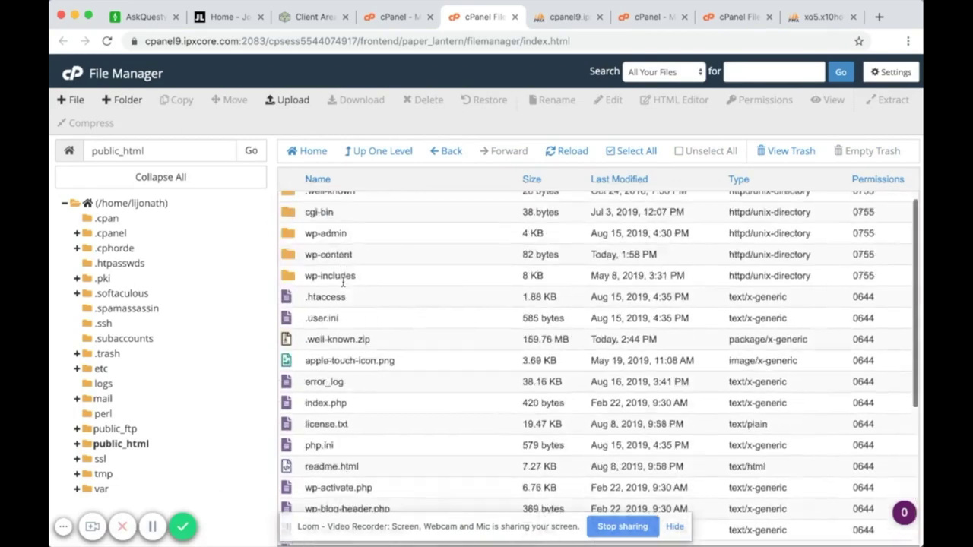
left_click(313, 201)
scroll(344, 410, "down", 3)
scroll(344, 410, "up", 3)
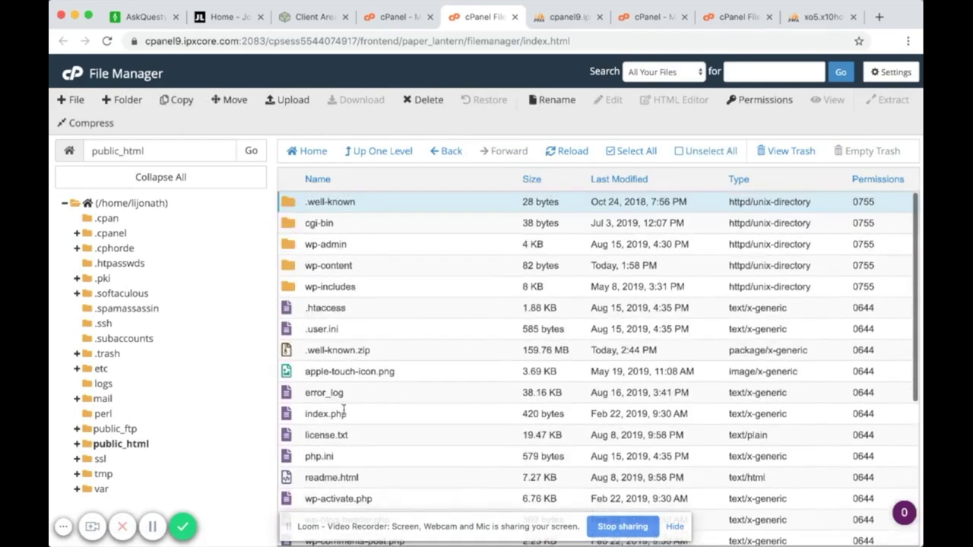
scroll(343, 410, "down", 3)
scroll(343, 410, "up", 3)
scroll(344, 410, "down", 3)
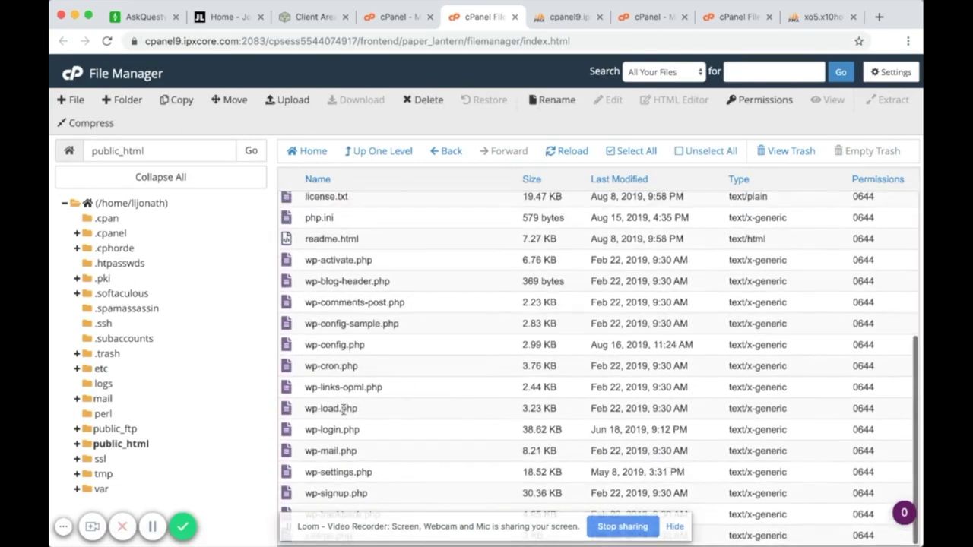
scroll(344, 410, "up", 3)
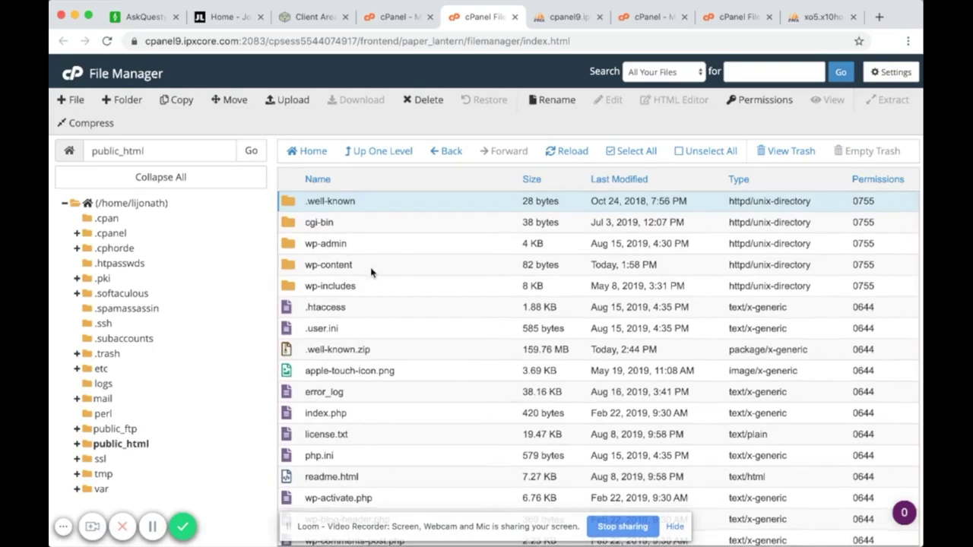
scroll(355, 251, "down", 3)
scroll(354, 244, "up", 3)
scroll(380, 380, "down", 3)
scroll(382, 396, "up", 3)
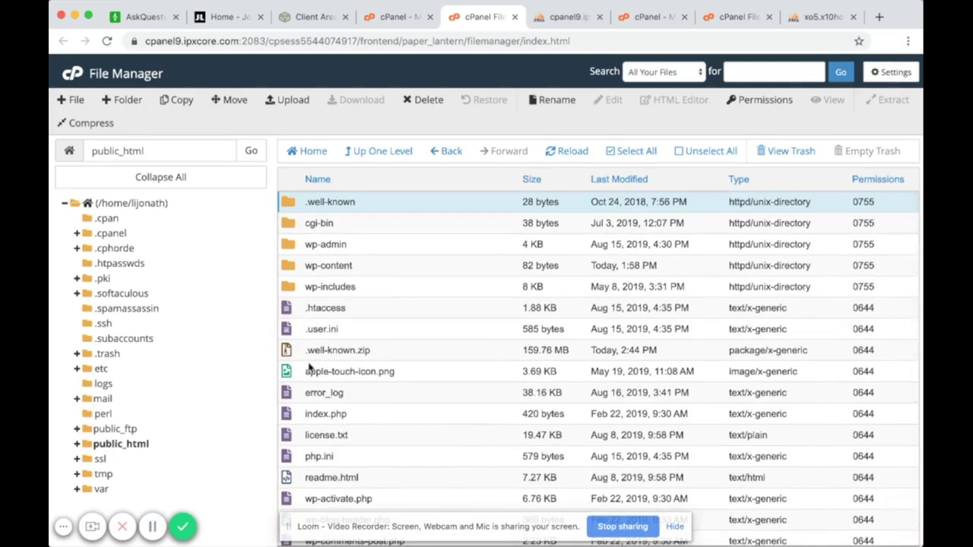
scroll(310, 368, "down", 3)
left_click(773, 535, "shift")
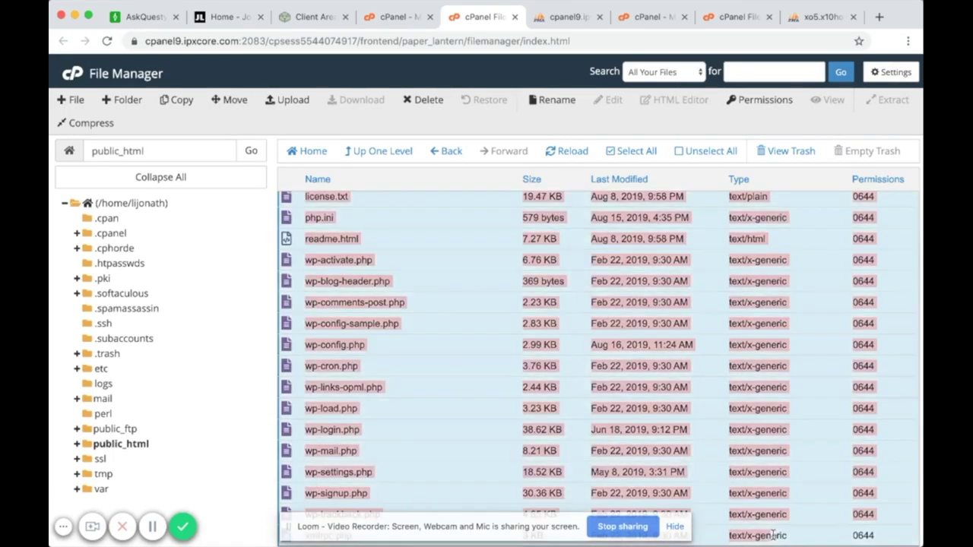
scroll(684, 426, "up", 3)
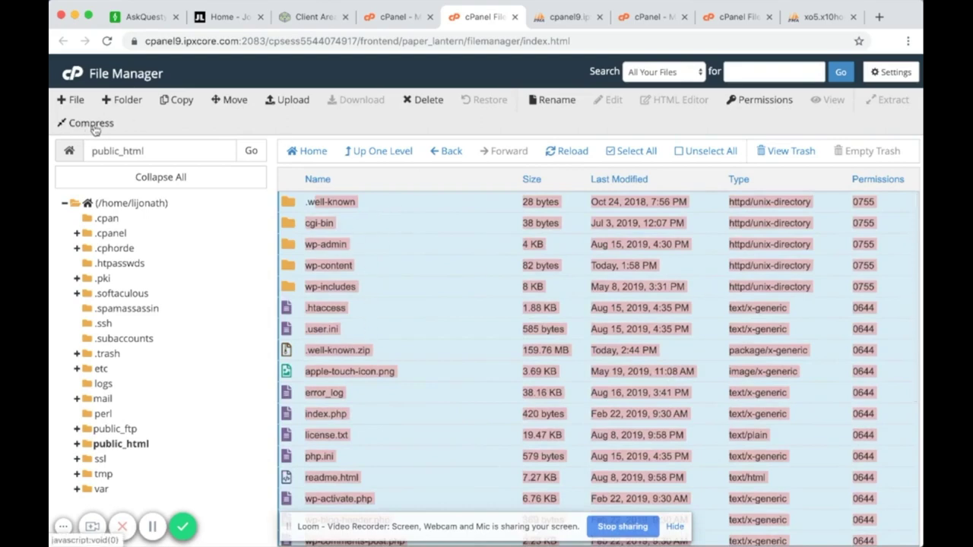
Select only .well-known.zip and delete it, confirming the move to trash
left_click(319, 130)
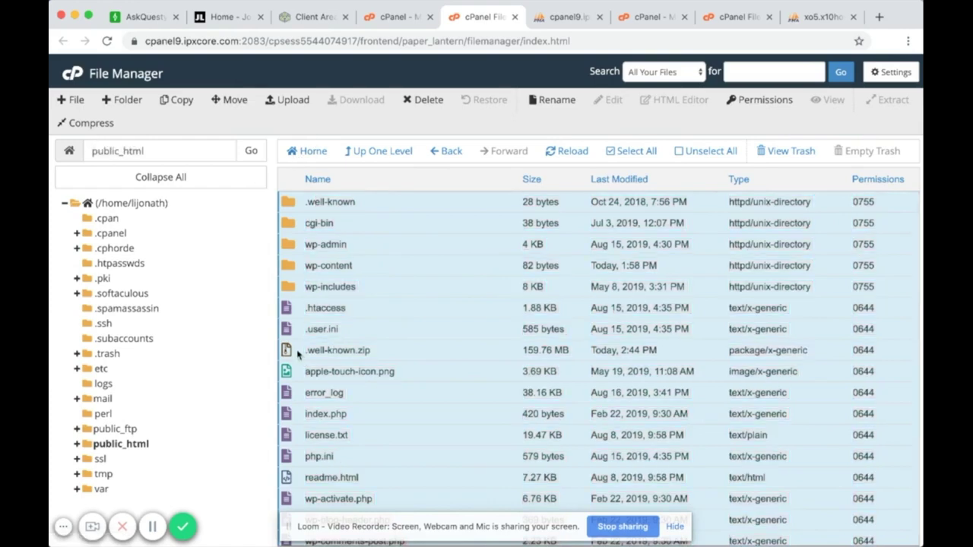
left_click(335, 350)
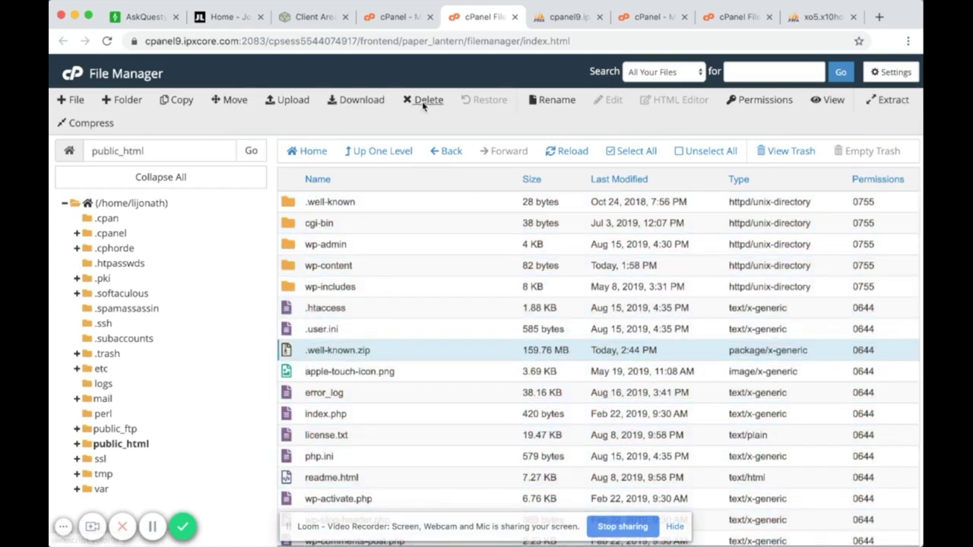
left_click(429, 100)
left_click(597, 343)
scroll(335, 243, "down", 5)
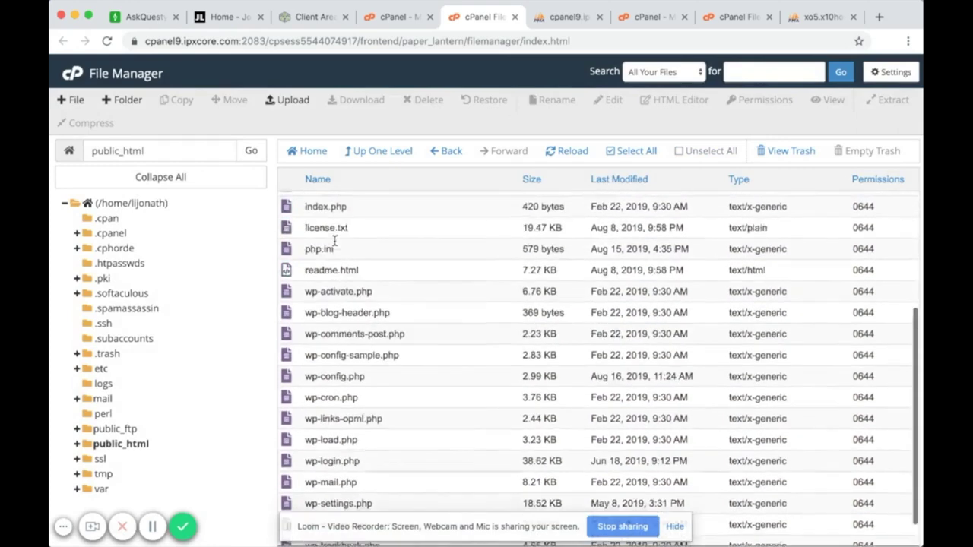
scroll(330, 246, "up", 5)
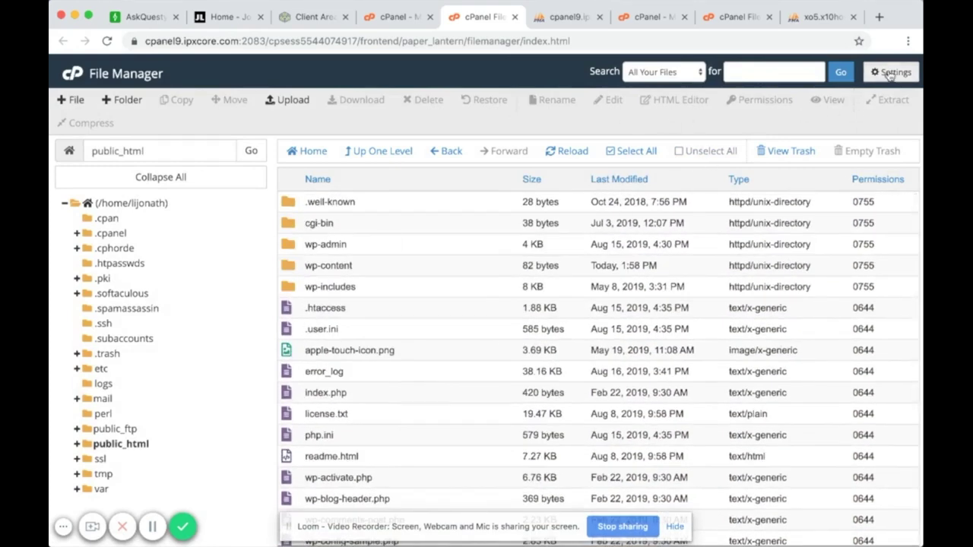
Save File Manager settings with Show Hidden Files enabled, revealing .htaccess and .well-known
left_click(891, 72)
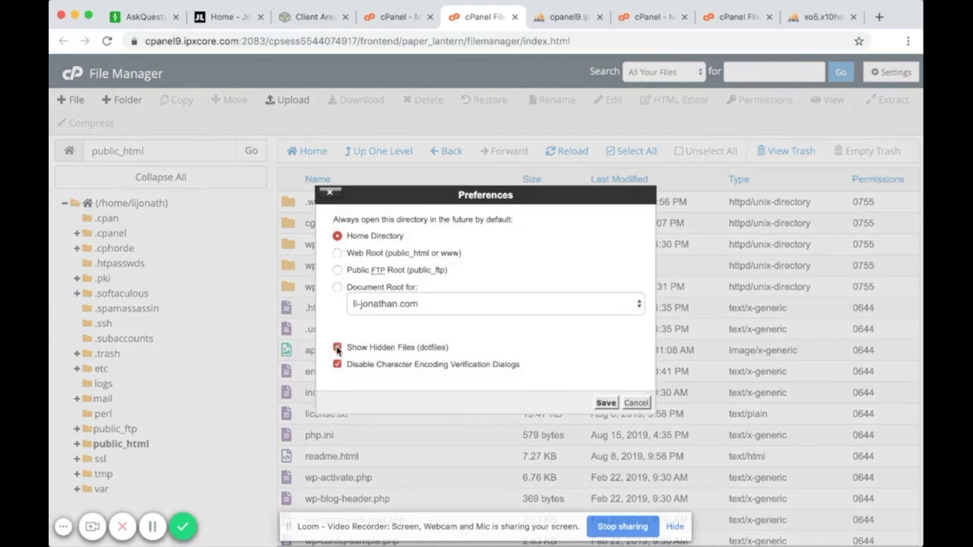
left_click(606, 403)
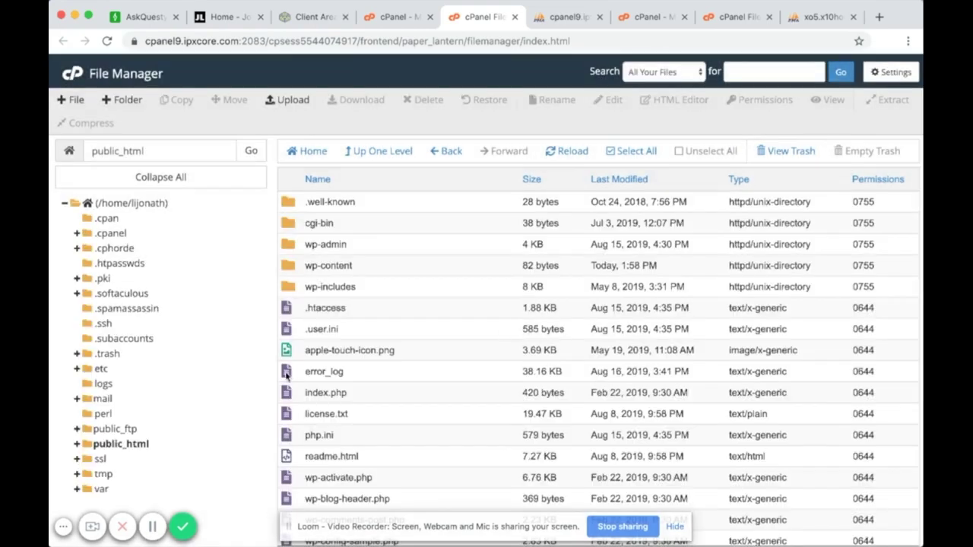
left_click(315, 309)
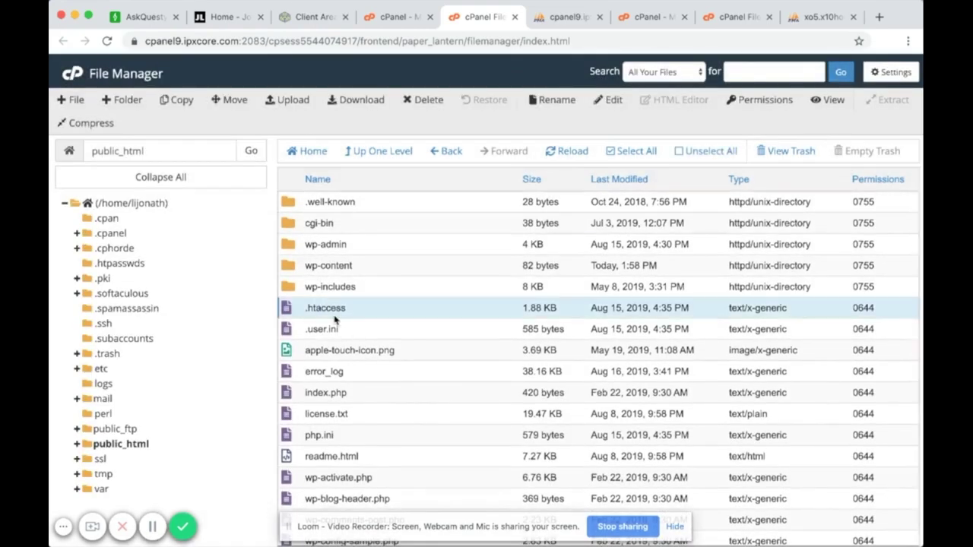
left_click(292, 199)
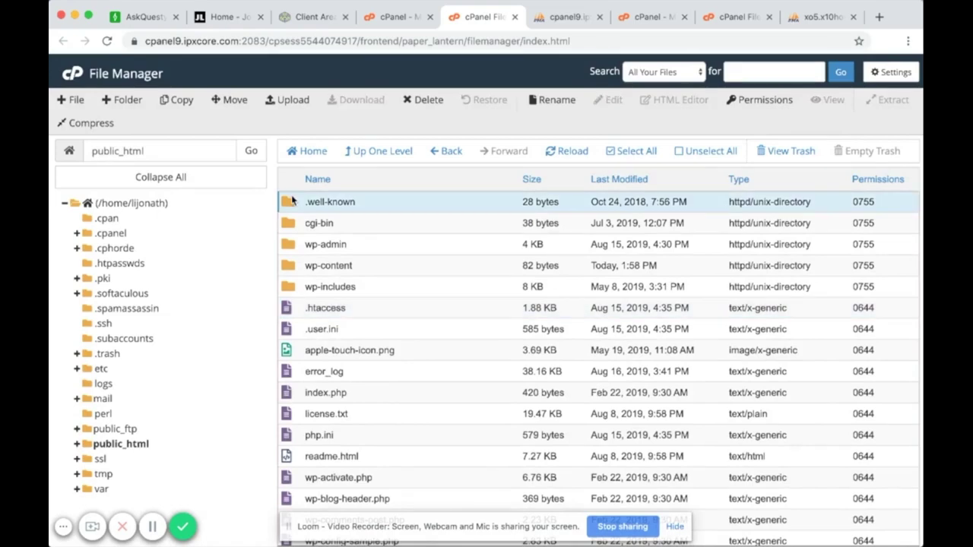
Use Select All to select every item in public_html
scroll(473, 403, "down", 1)
scroll(473, 404, "up", 1)
scroll(474, 403, "down", 1)
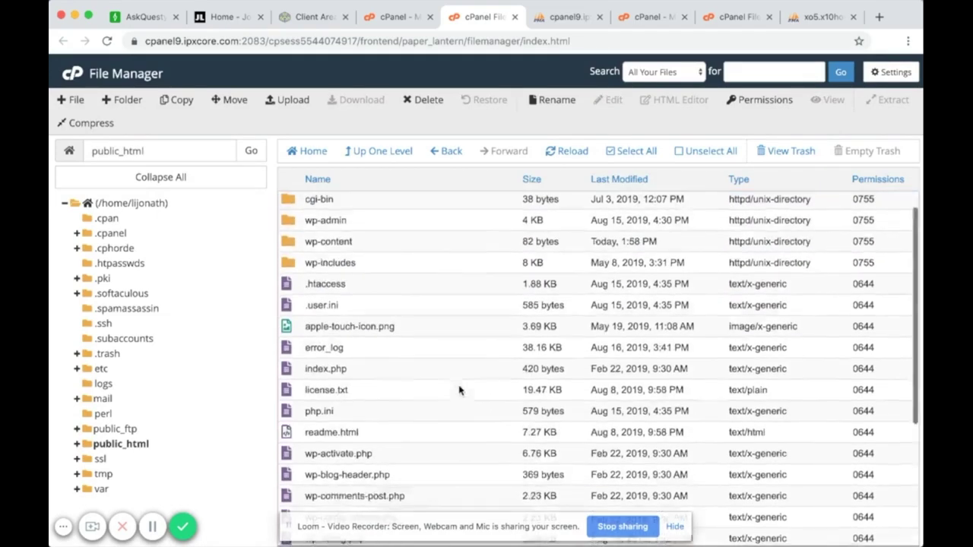
scroll(459, 390, "down", 7)
scroll(460, 388, "up", 8)
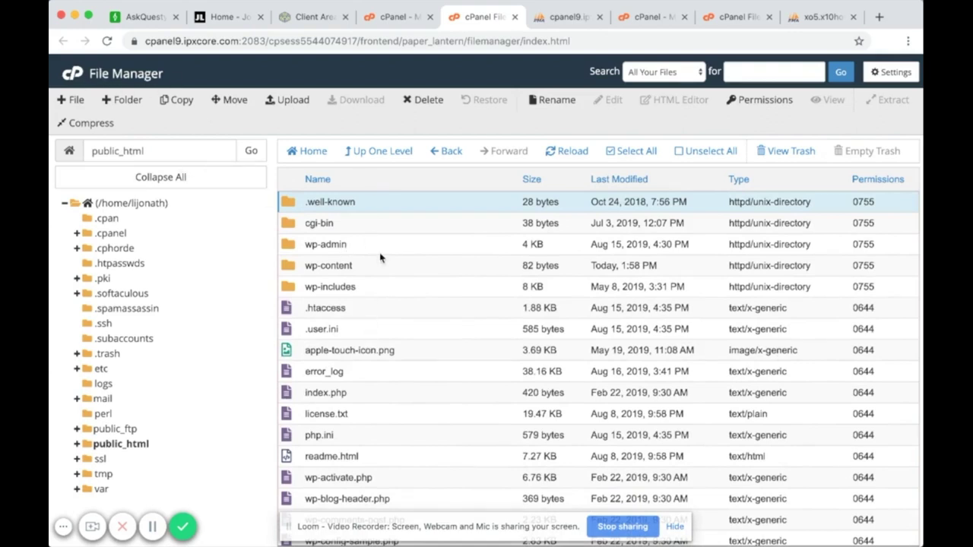
scroll(358, 308, "down", 3)
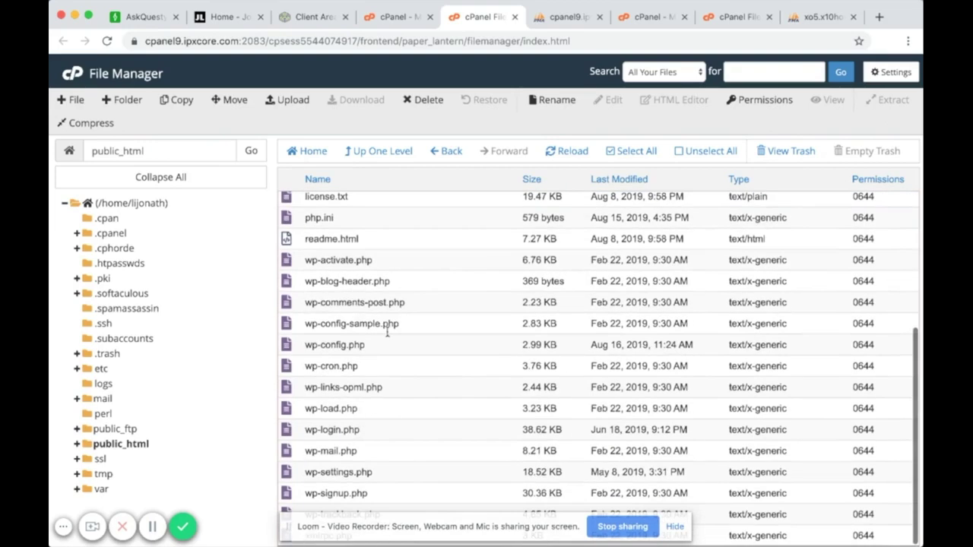
left_click(798, 530, "shift")
scroll(341, 210, "up", 5)
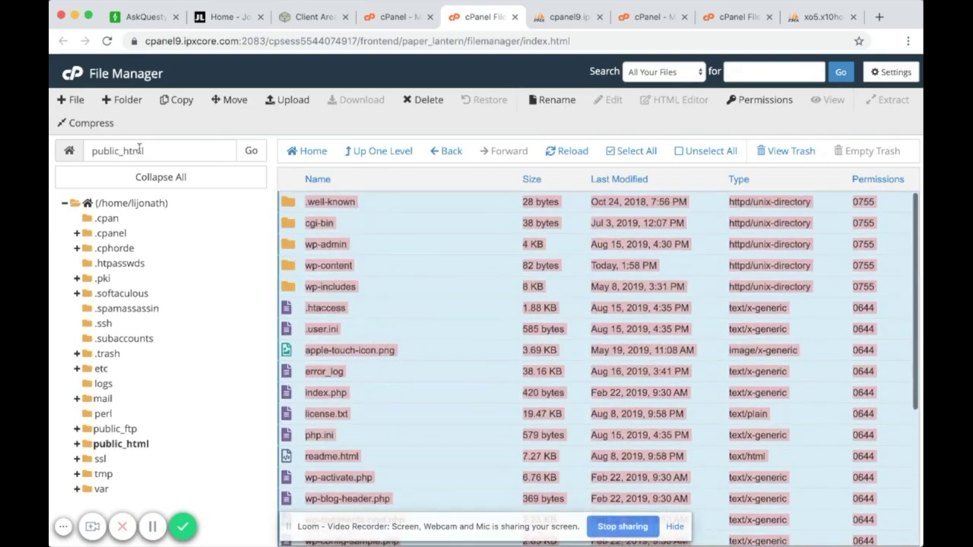
Compress the selected files as a Zip Archive into .well-known.zip (159.76 MB) and close the results
left_click(89, 125)
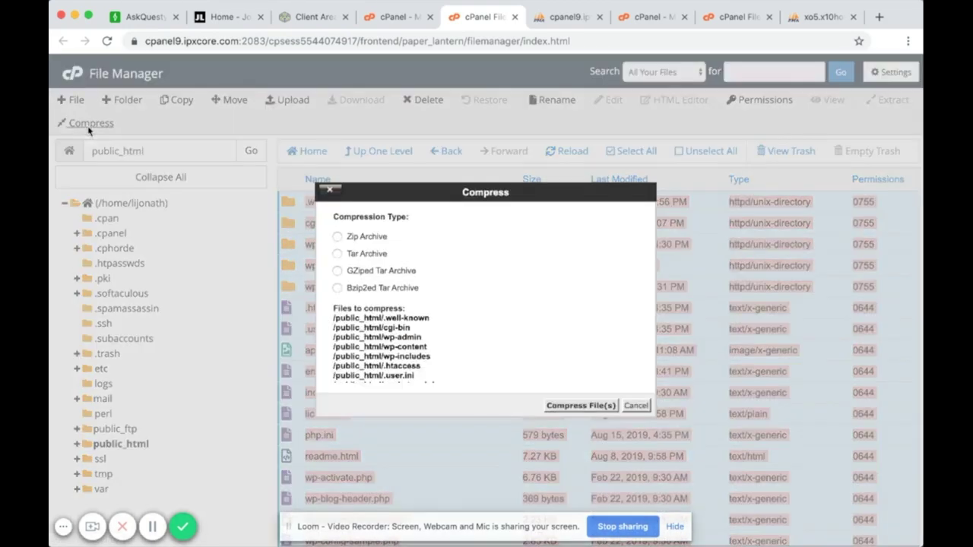
left_click(337, 236)
left_click(575, 405)
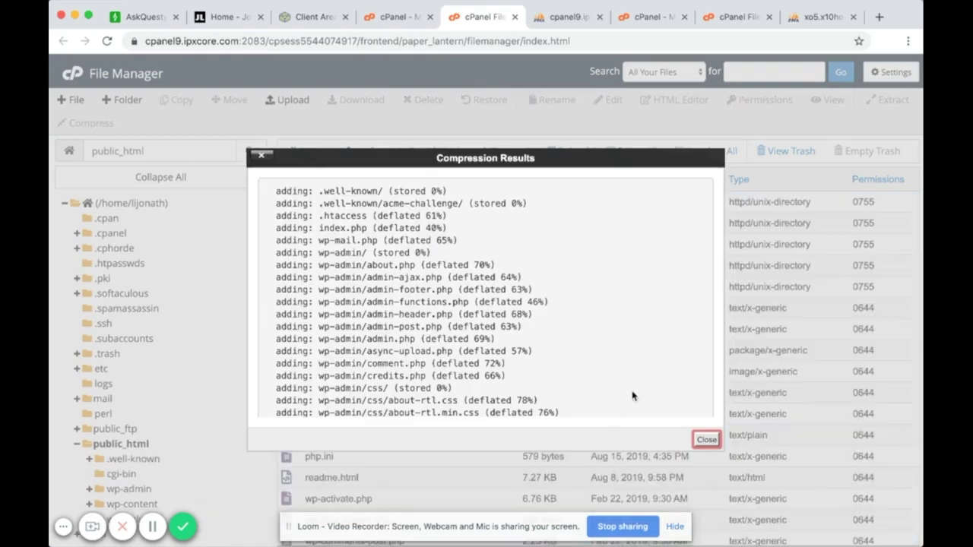
scroll(632, 395, "down", 15)
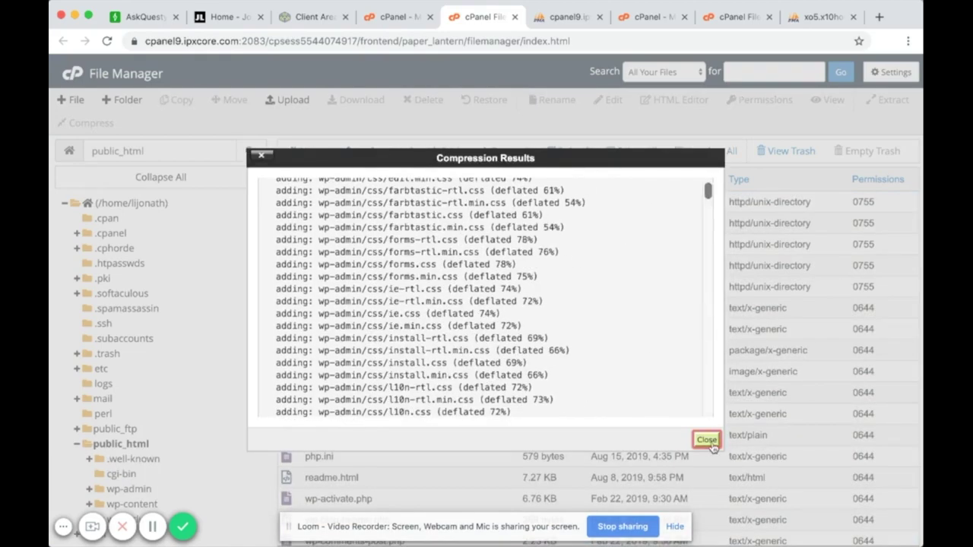
left_click(707, 441)
left_click(286, 351)
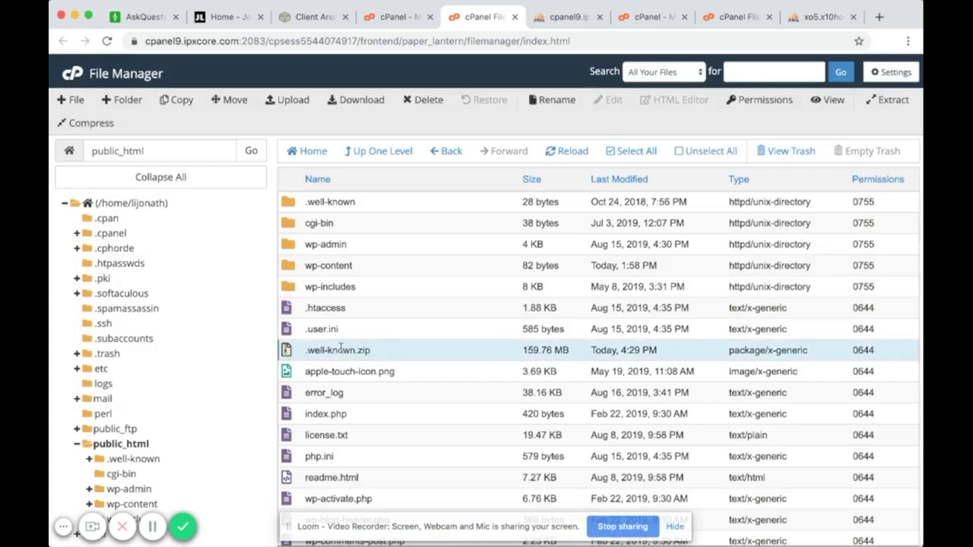
Start downloading .well-known.zip and open Finder's Downloads folder via Spotlight
left_click(357, 100)
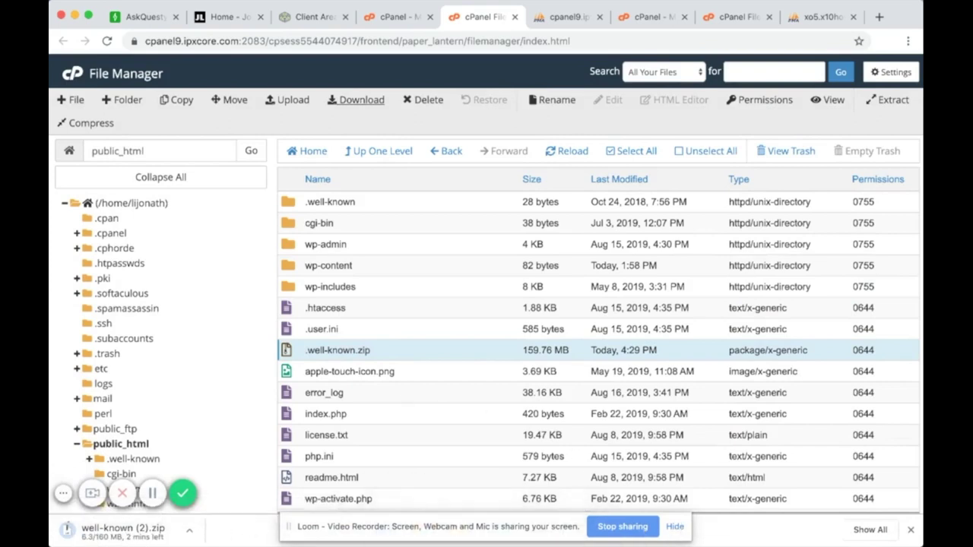
key("super+space")
type("finder")
key("Return")
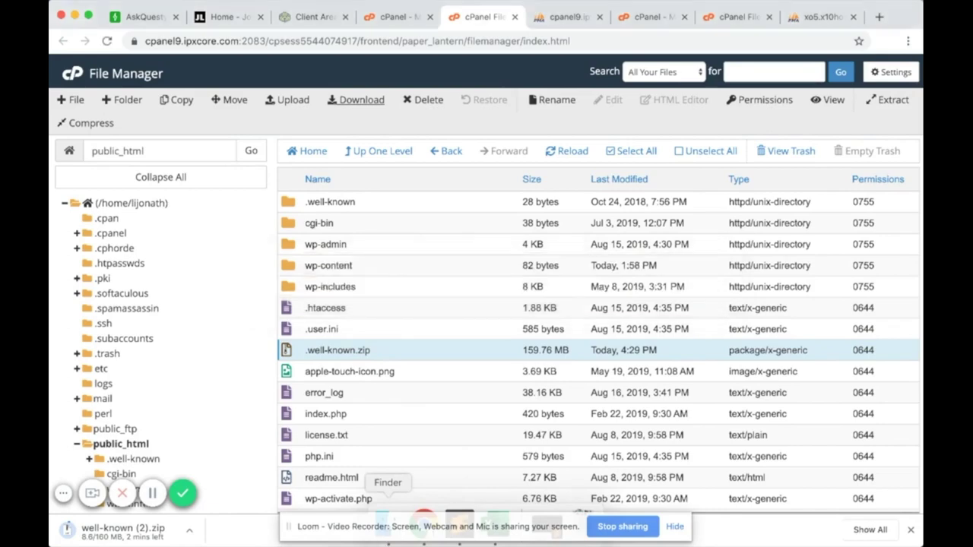
left_click_drag(240, 101, 422, 102)
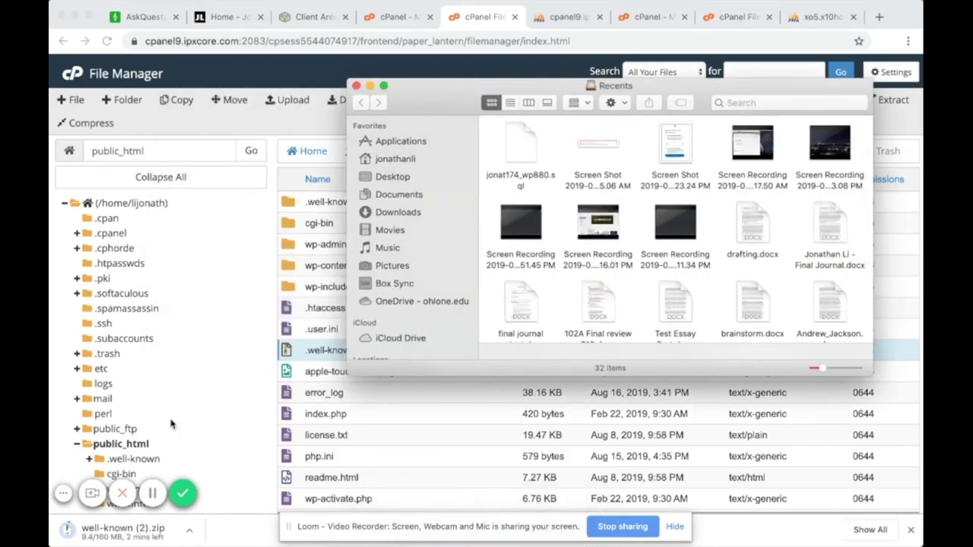
left_click(390, 195)
left_click(392, 213)
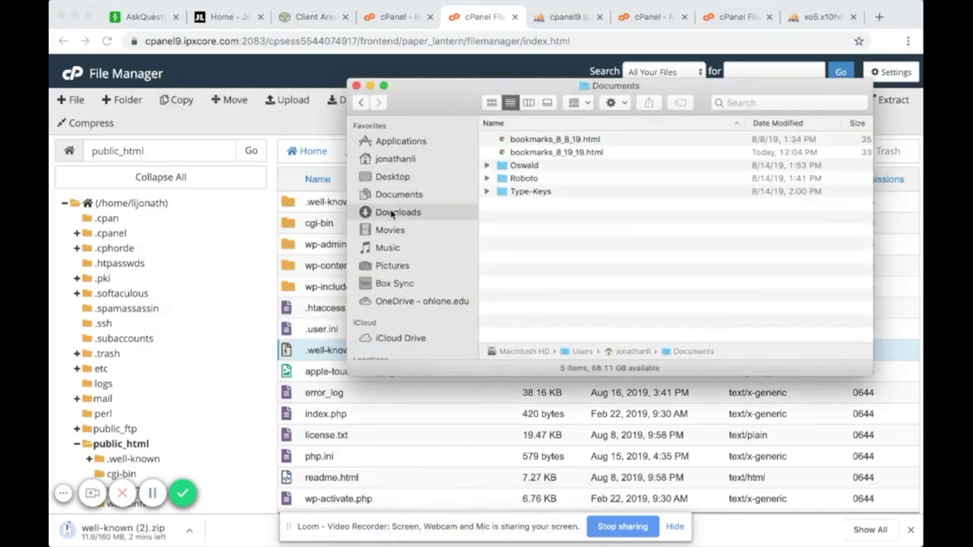
Move the old well-known.zip and well-known (1).zip to the Trash while well-known (2).zip downloads
left_click(547, 179)
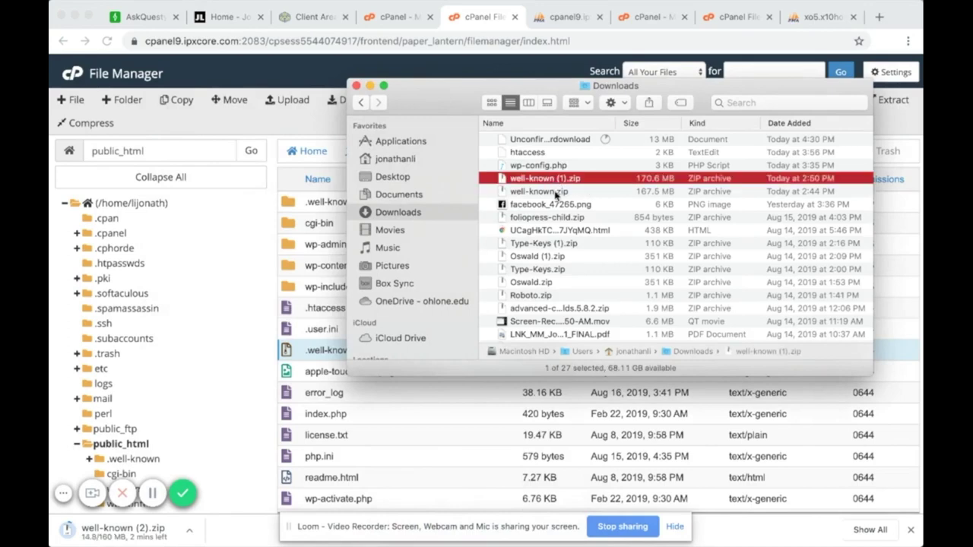
left_click(556, 193, "super")
mouse_move(537, 181)
left_mouse_down()
mouse_move(570, 206)
mouse_move(553, 179)
left_mouse_up()
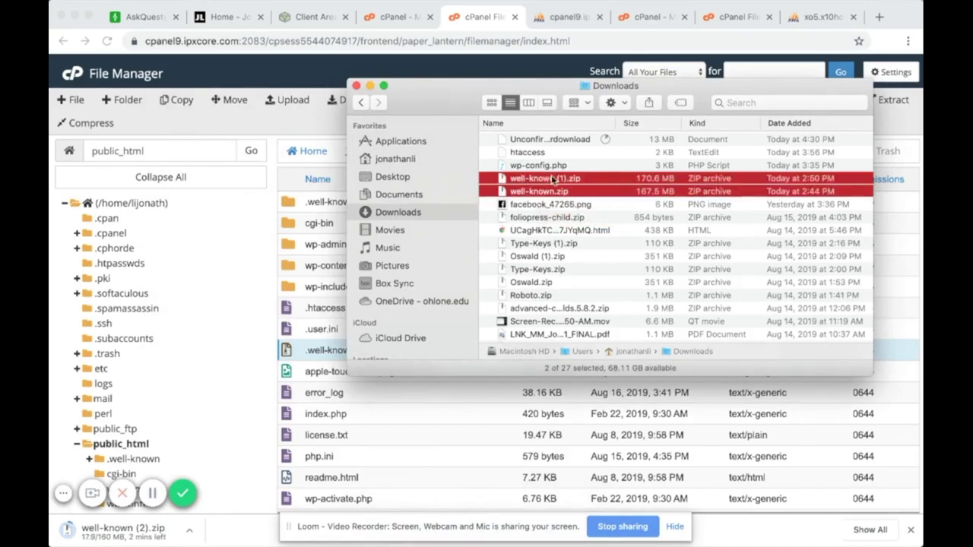
right_click(531, 181)
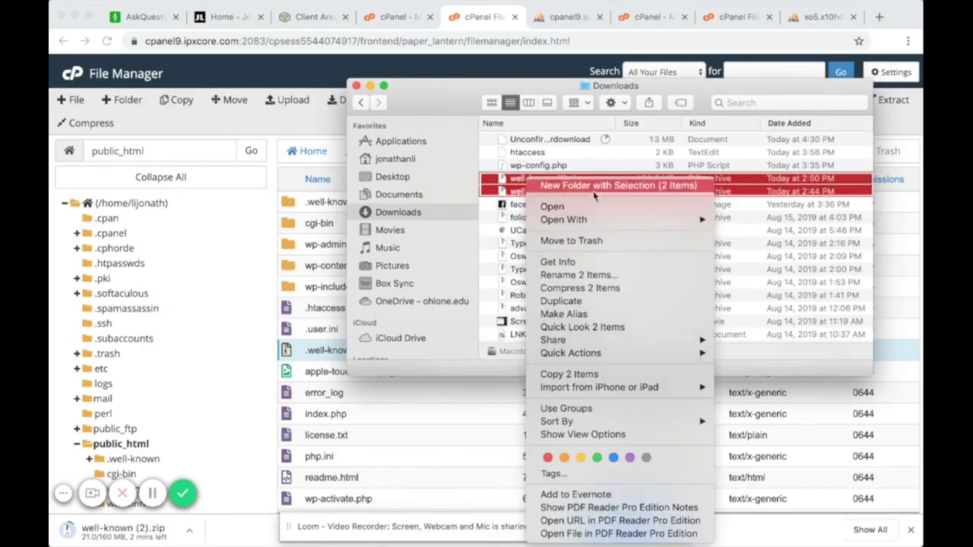
key("Escape")
key("Down")
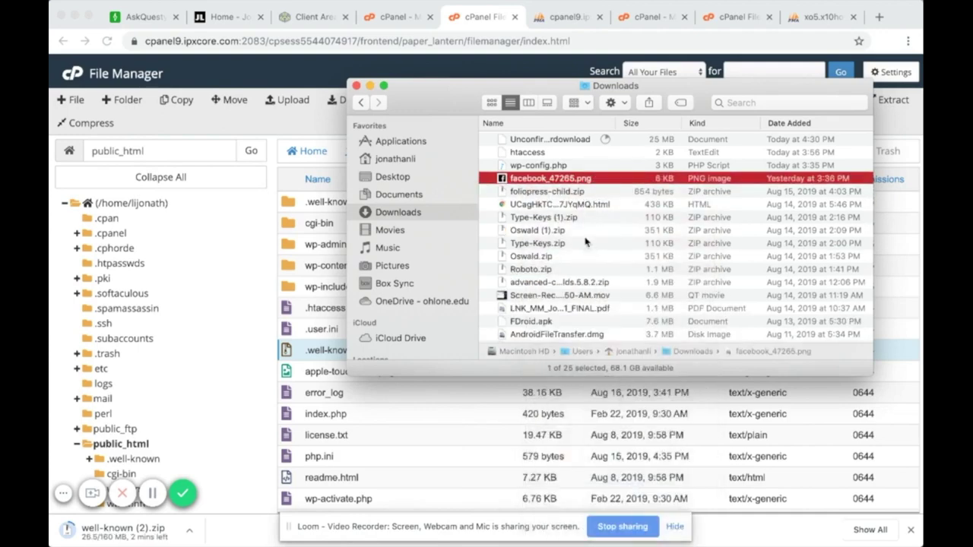
left_click(532, 138)
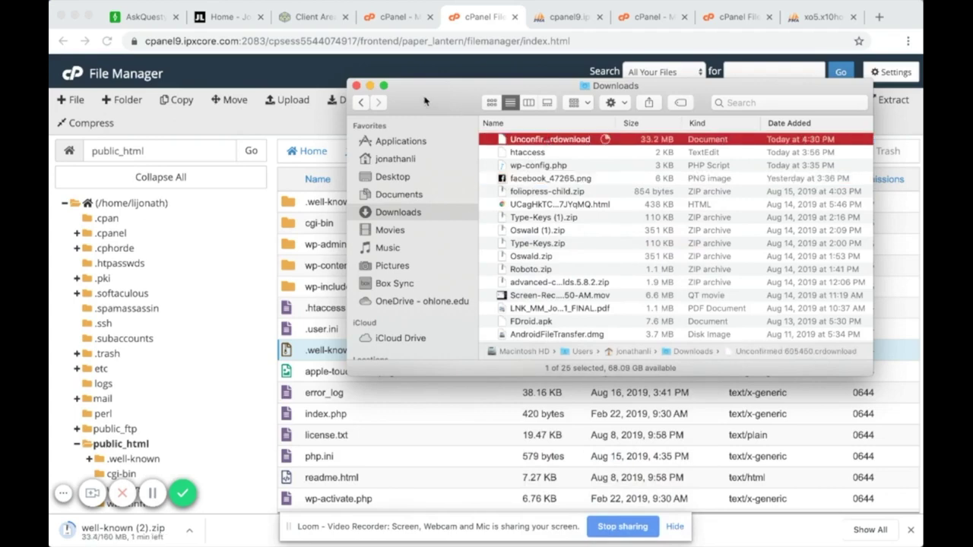
Close Finder, select all items in the old host's public_html, then switch to the new host's File Manager
left_click(357, 88)
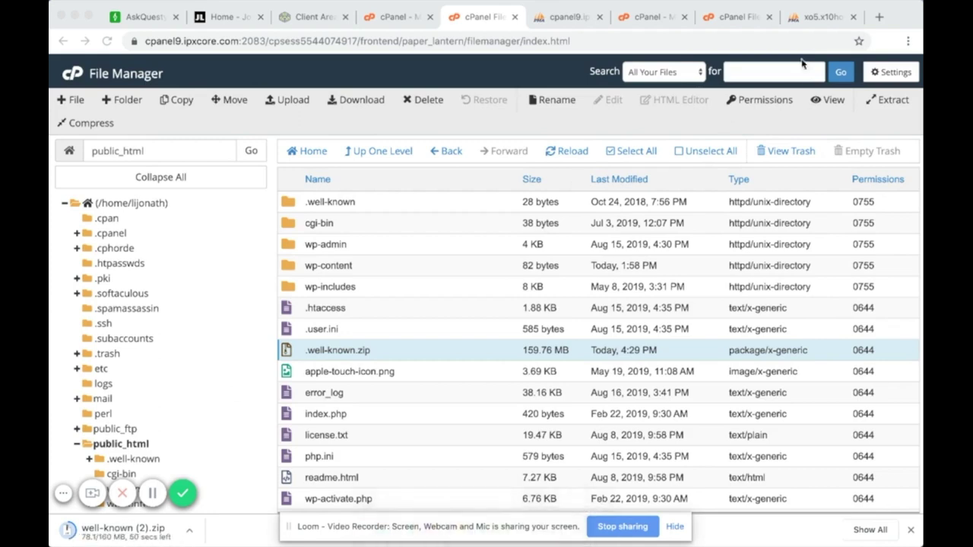
left_click(817, 17)
left_click(735, 17)
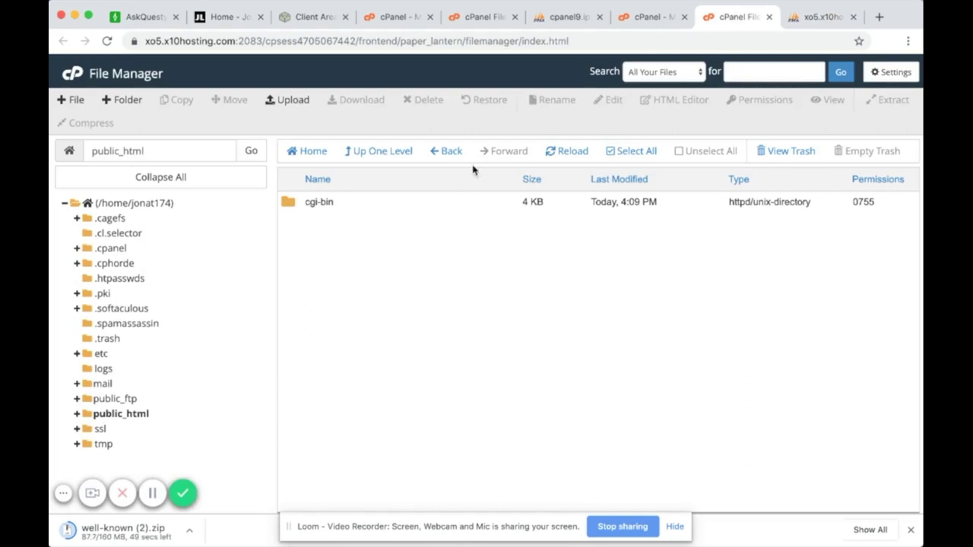
left_click(479, 17)
left_click(370, 202)
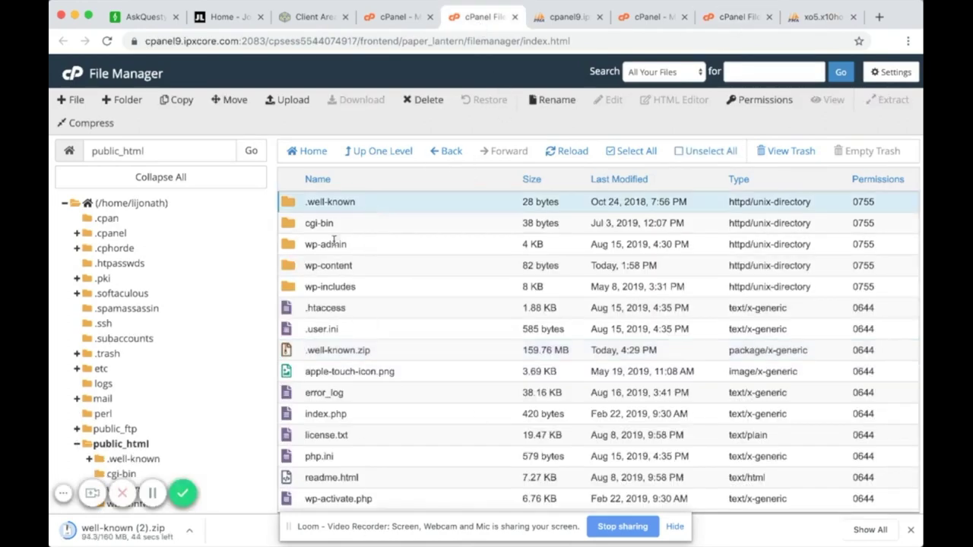
left_click(370, 498, "shift")
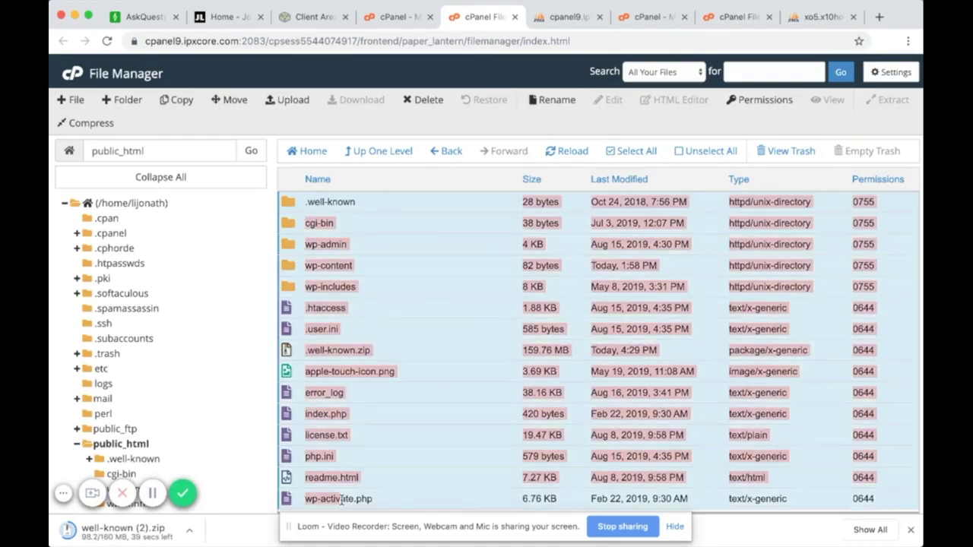
left_click(728, 17)
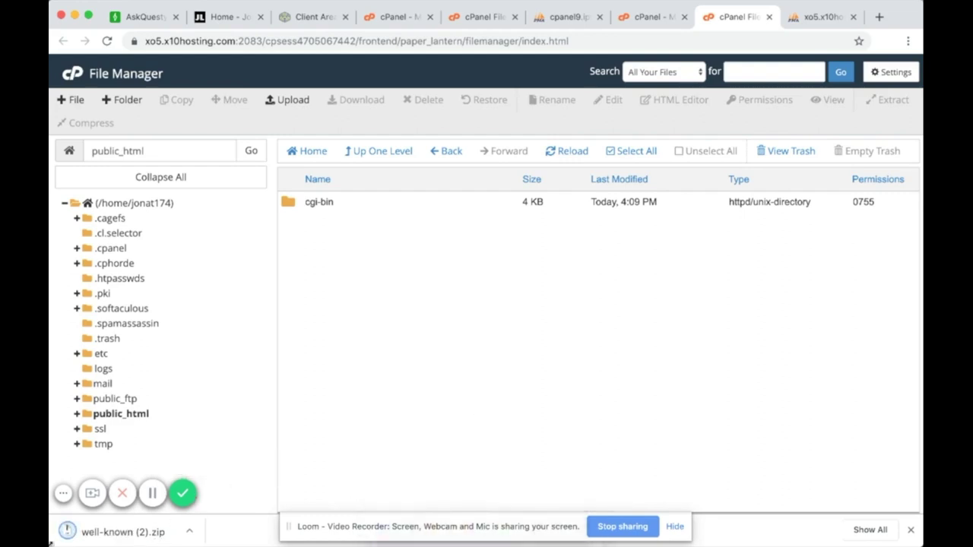
Open the downloaded archive, then use Finder to move well-known (2).zip from Downloads to the Desktop
left_click(116, 533)
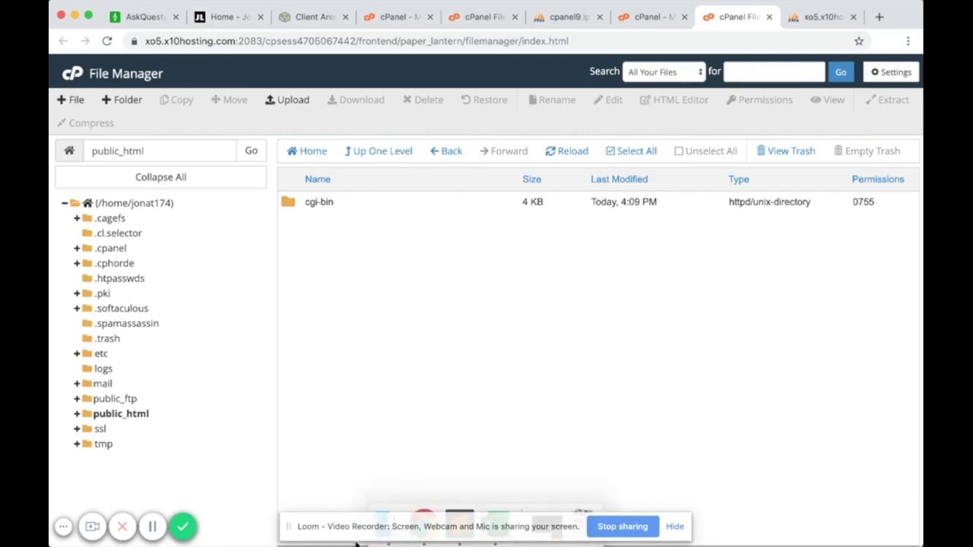
key("super+space")
type("fin")
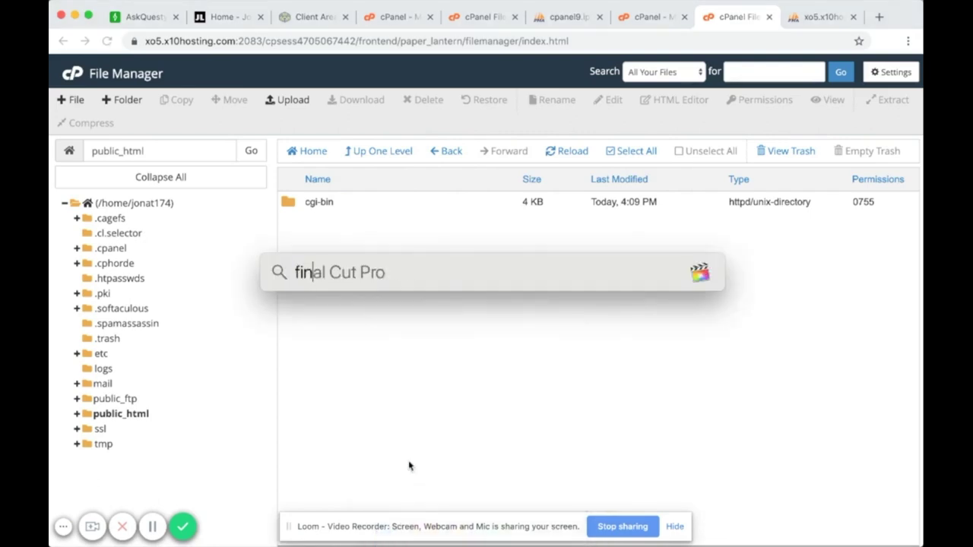
type("der")
key("Return")
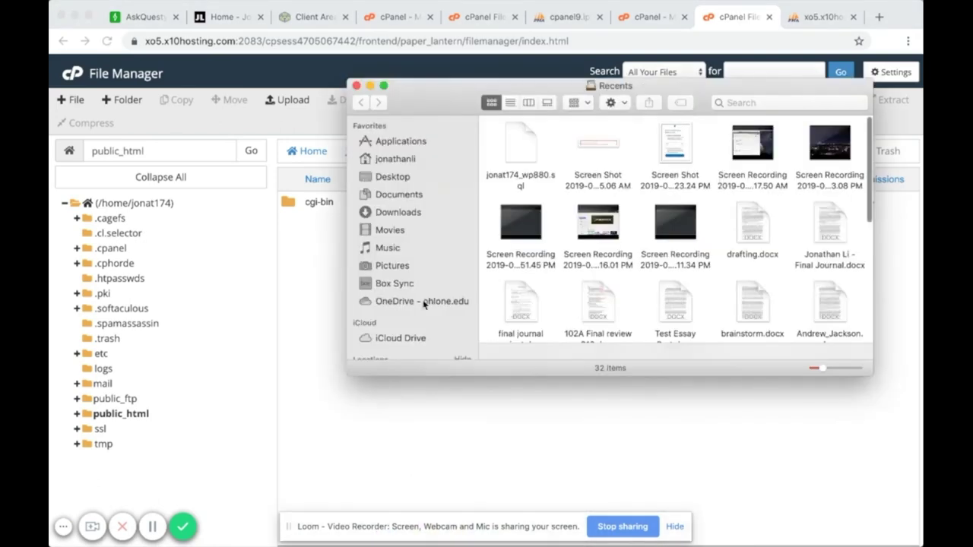
left_click(432, 212)
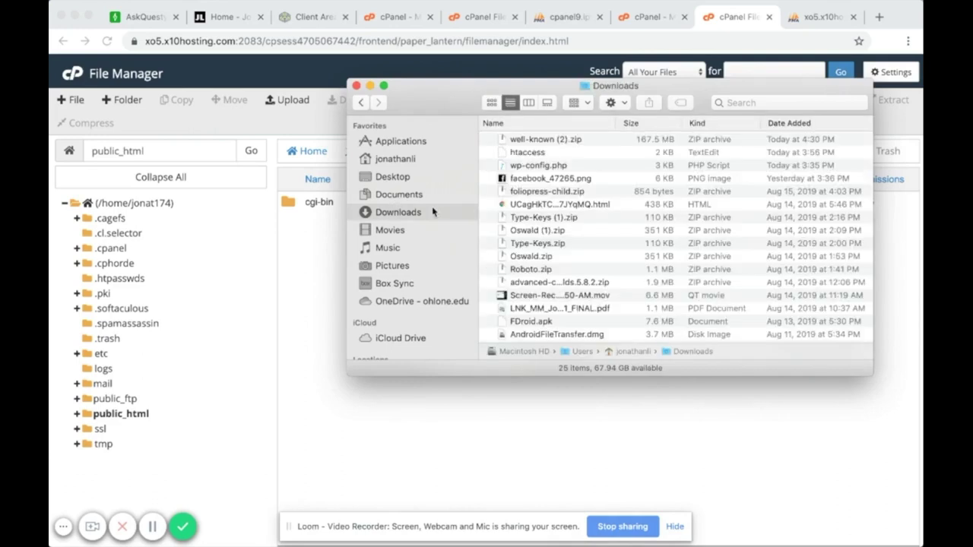
left_click(549, 141)
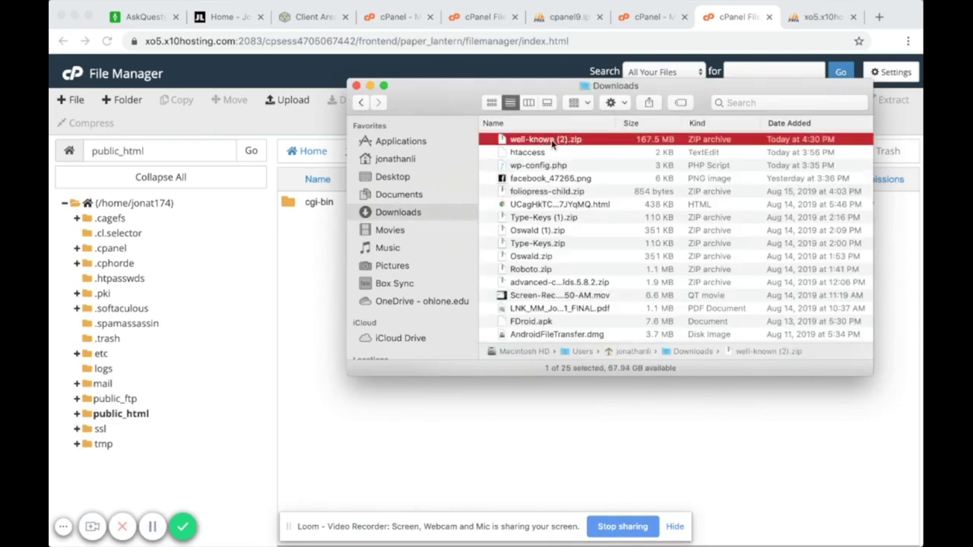
left_click_drag(553, 144, 410, 178)
Close Finder, snap Chrome to the left half, and expand the desktop's Other stack
left_click(356, 87)
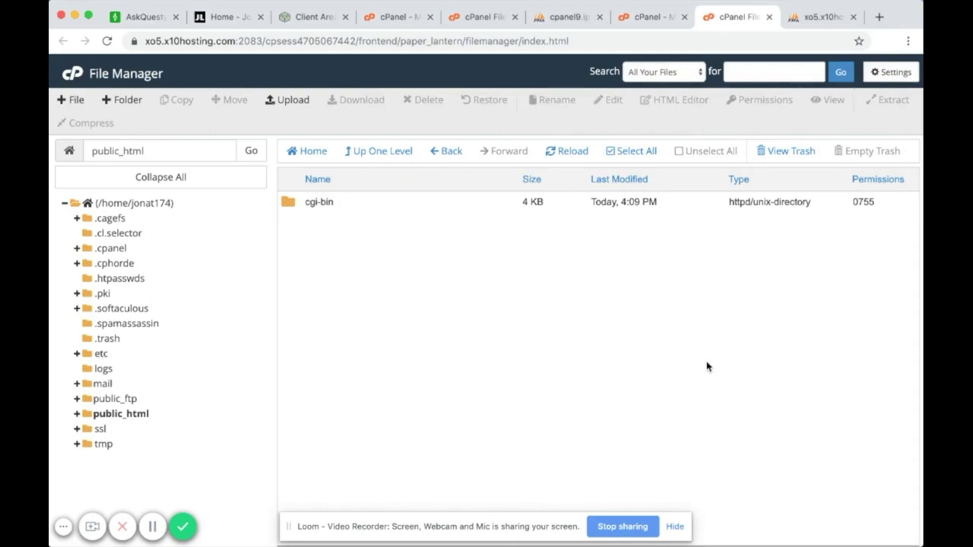
key("ctrl+alt+Left")
left_click(877, 136)
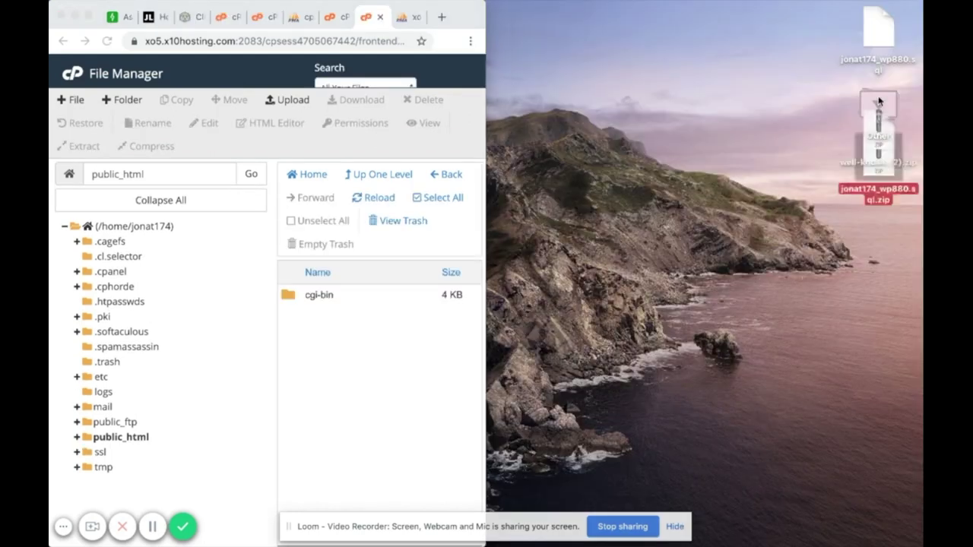
Return to the new host's File Manager in a widened browser and open File Upload for public_html
left_click(876, 188)
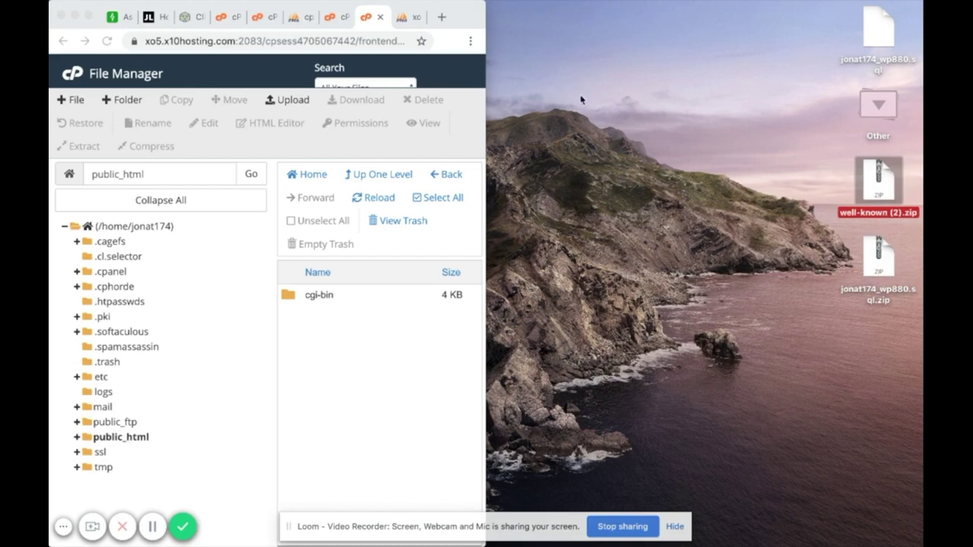
left_click(479, 18)
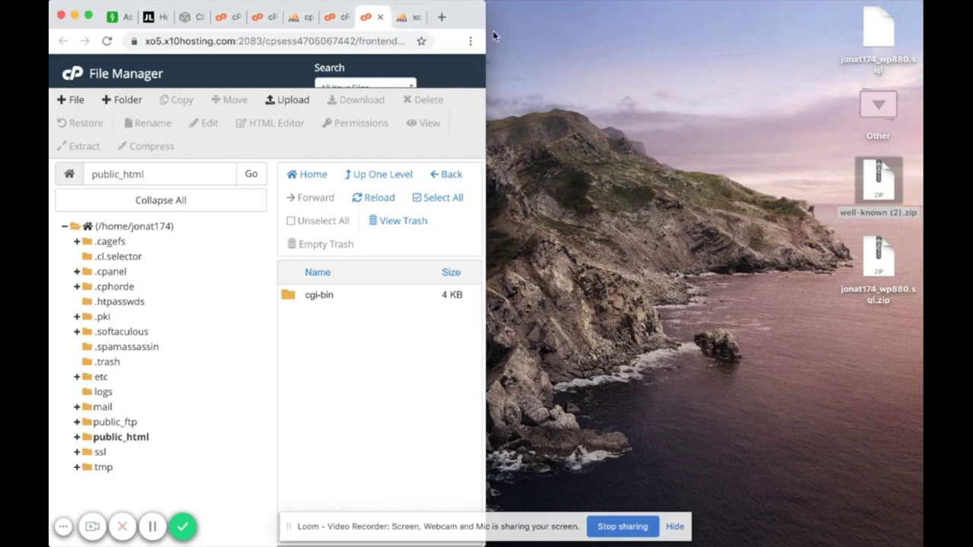
left_click_drag(486, 40, 827, 40)
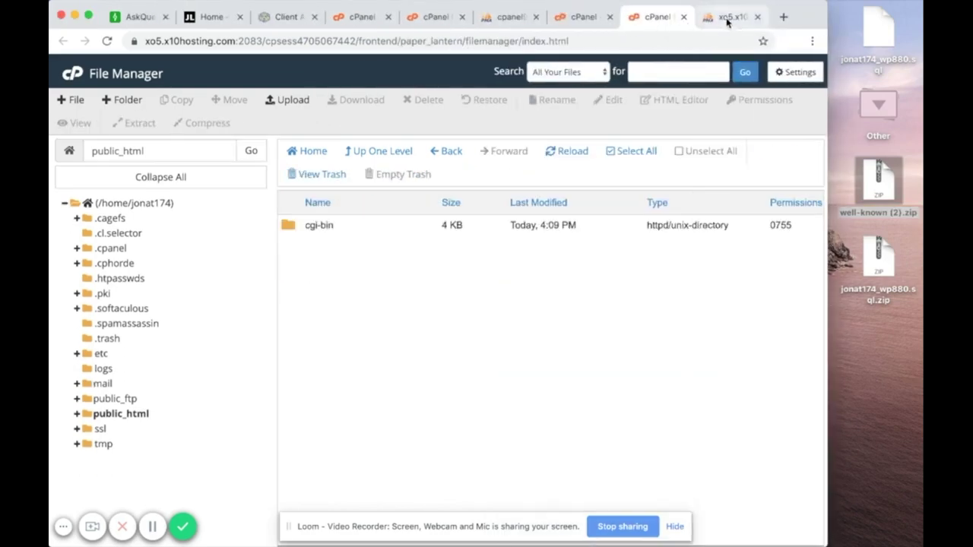
left_click(727, 18)
left_click(658, 16)
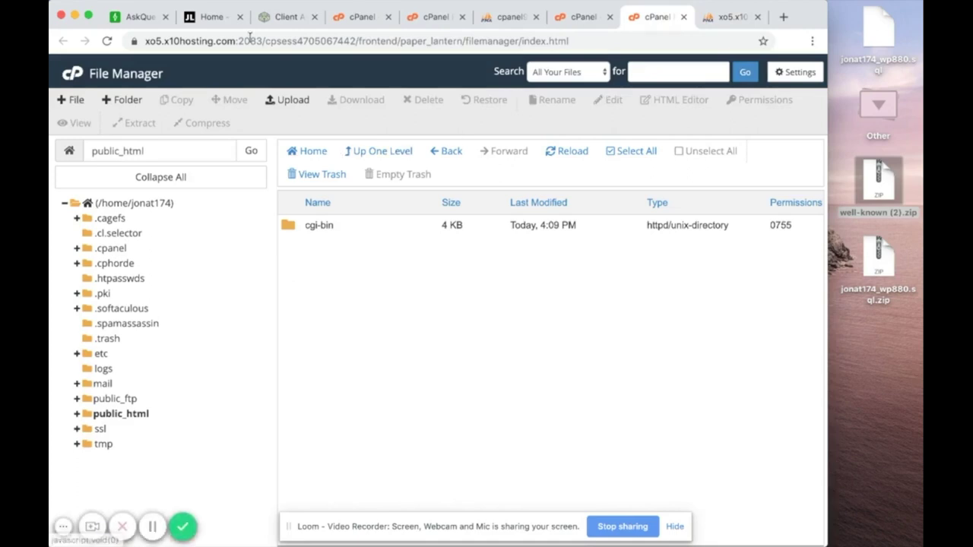
double_click(165, 40)
left_click(316, 246)
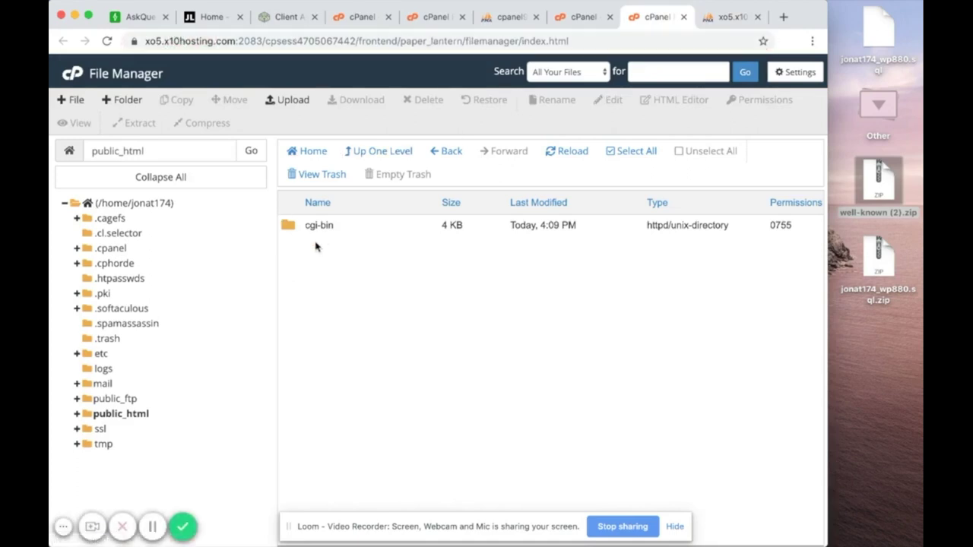
left_click(292, 105)
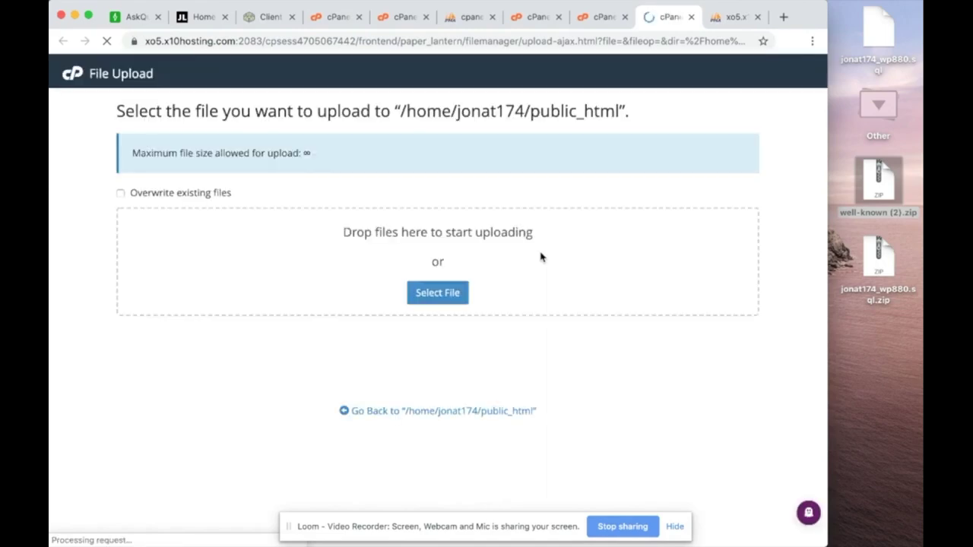
Choose well-known (2).zip from the Desktop and start uploading it into public_html
left_click(424, 297)
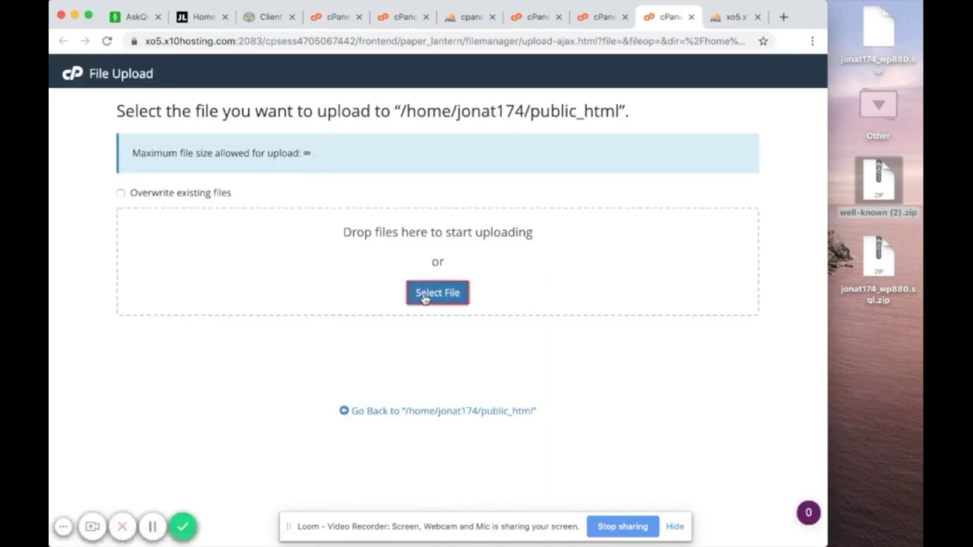
left_click(358, 113)
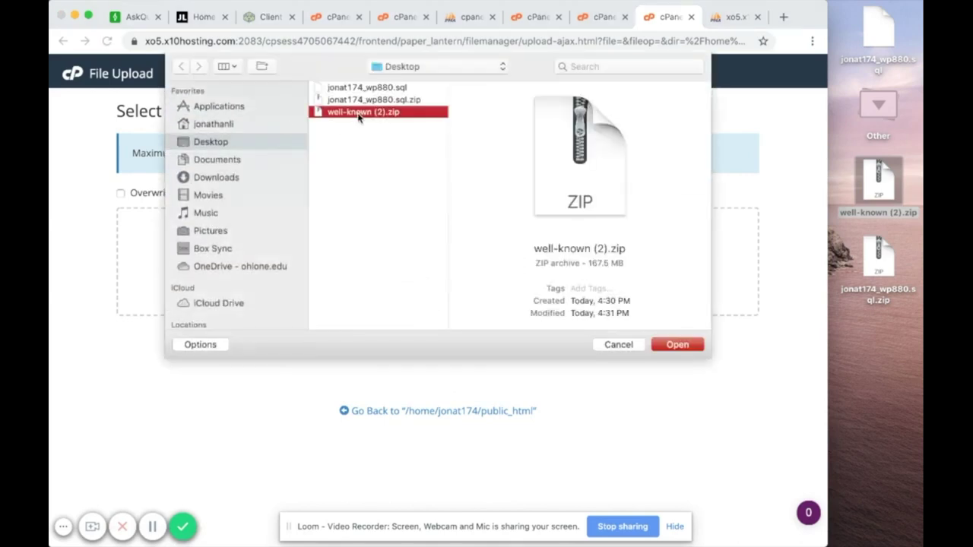
double_click(358, 113)
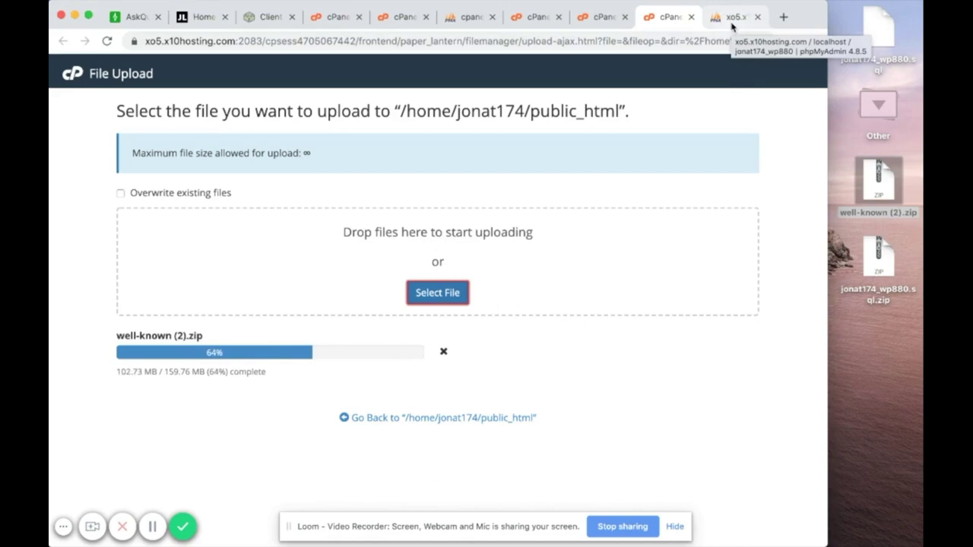
Monitor the upload's progress, glancing at the phpMyAdmin and File Manager tabs in between
left_click(731, 25)
left_click(668, 19)
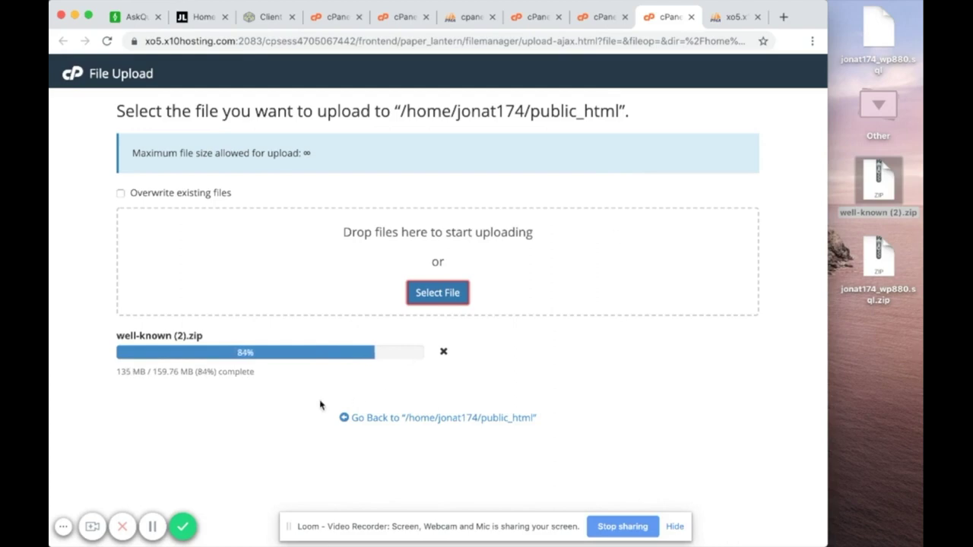
left_click(602, 22)
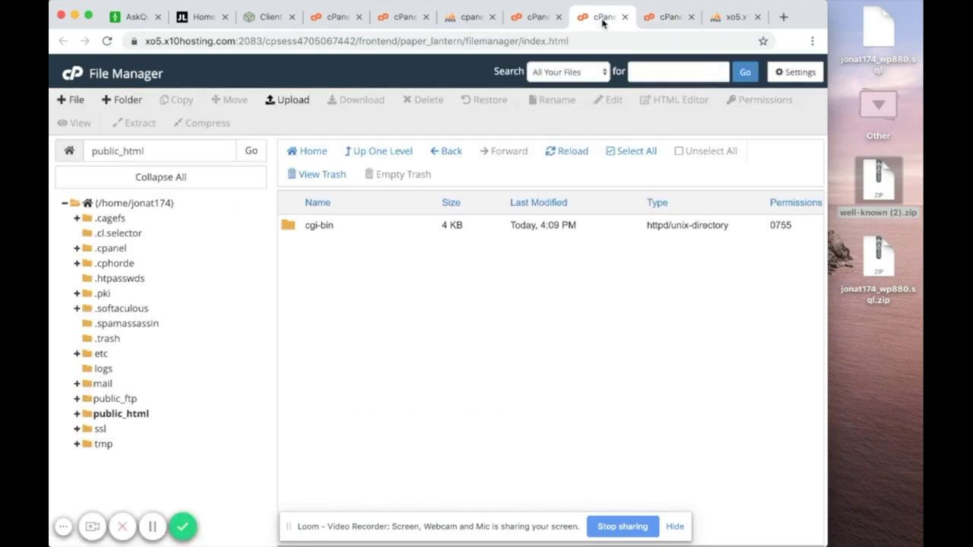
left_click(662, 23)
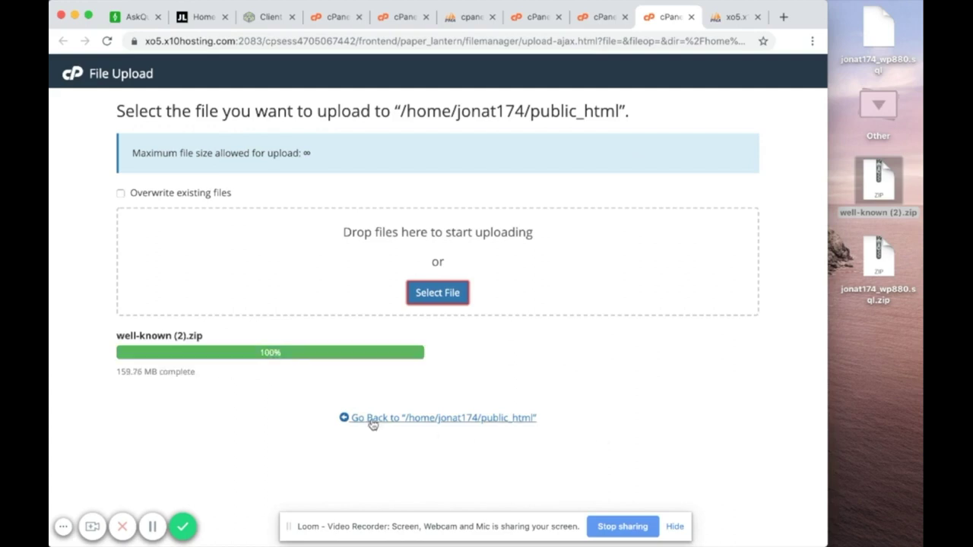
Extract the uploaded well-known (2).zip into /public_html and dismiss the results
key("super+w")
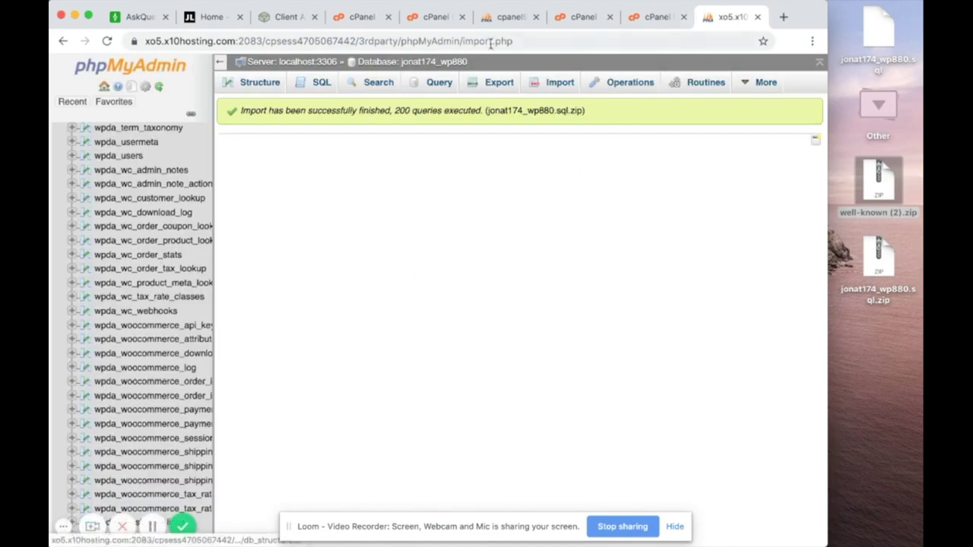
left_click(660, 18)
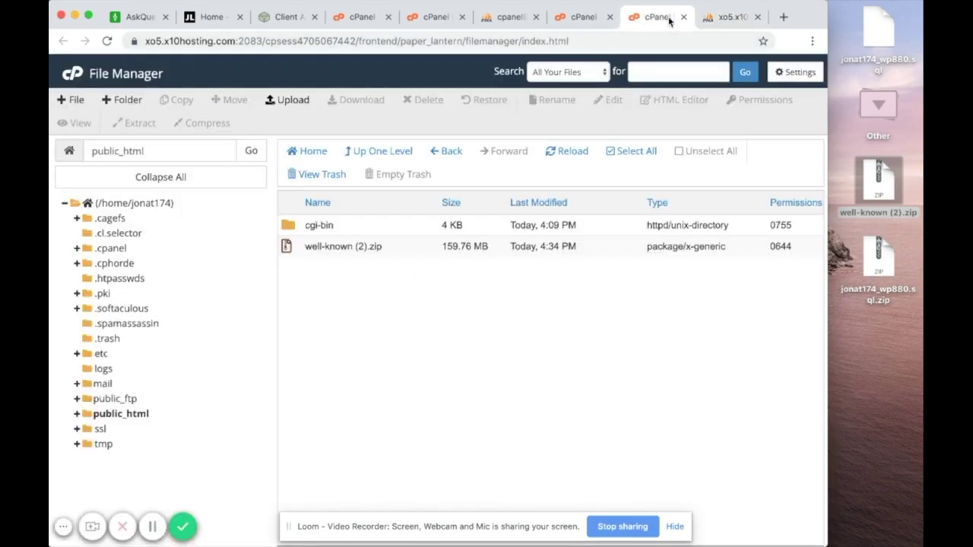
left_click(355, 244)
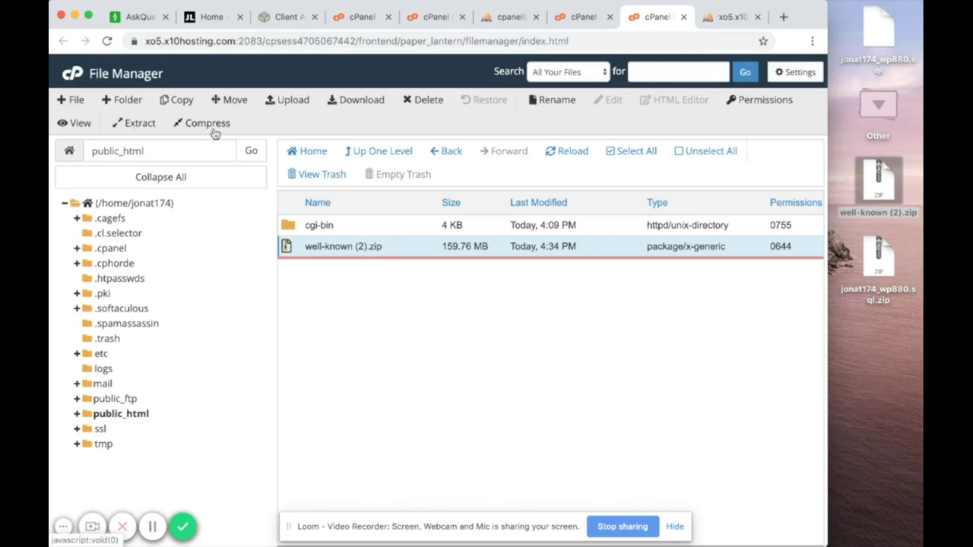
left_click(132, 126)
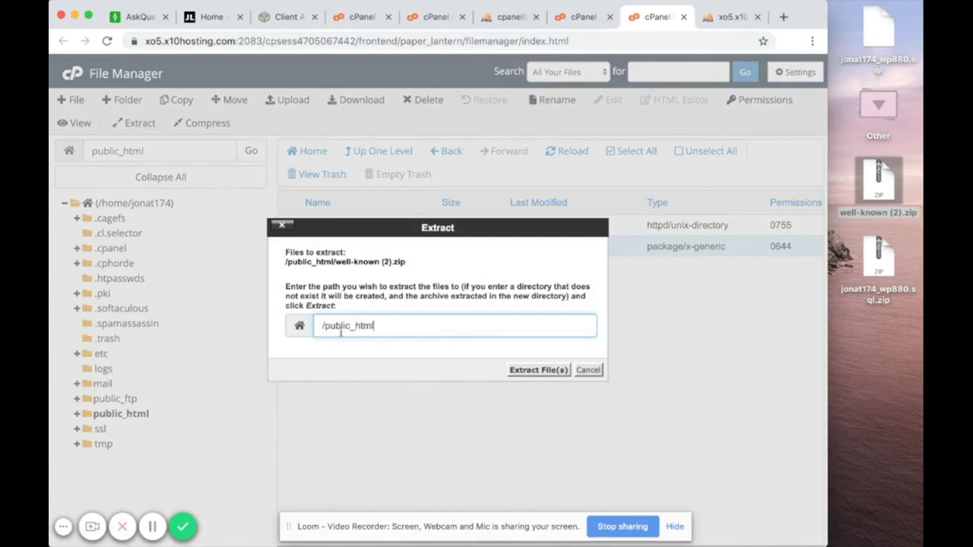
left_click(532, 370)
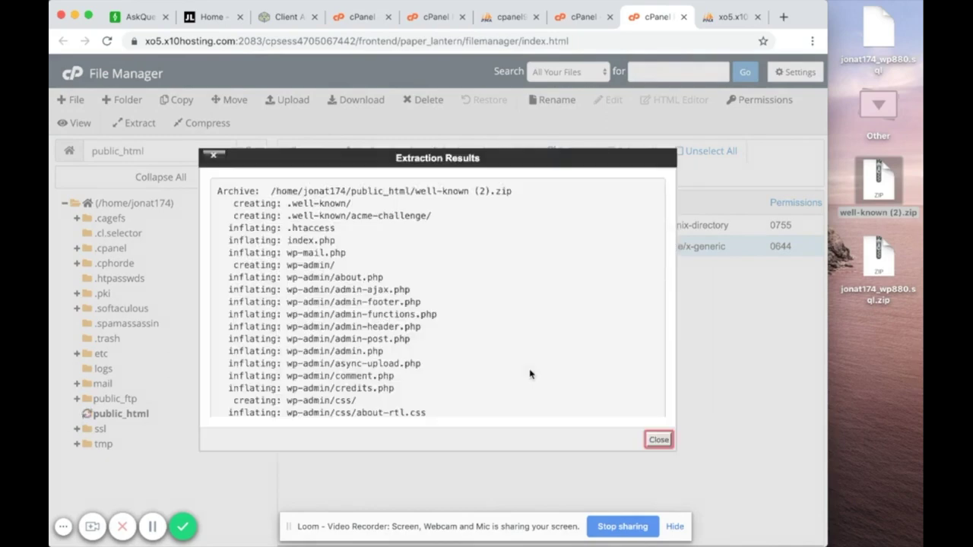
left_click(658, 440)
Find wp-config.php among the extracted files and open it in the editor
scroll(406, 230, "down", 5)
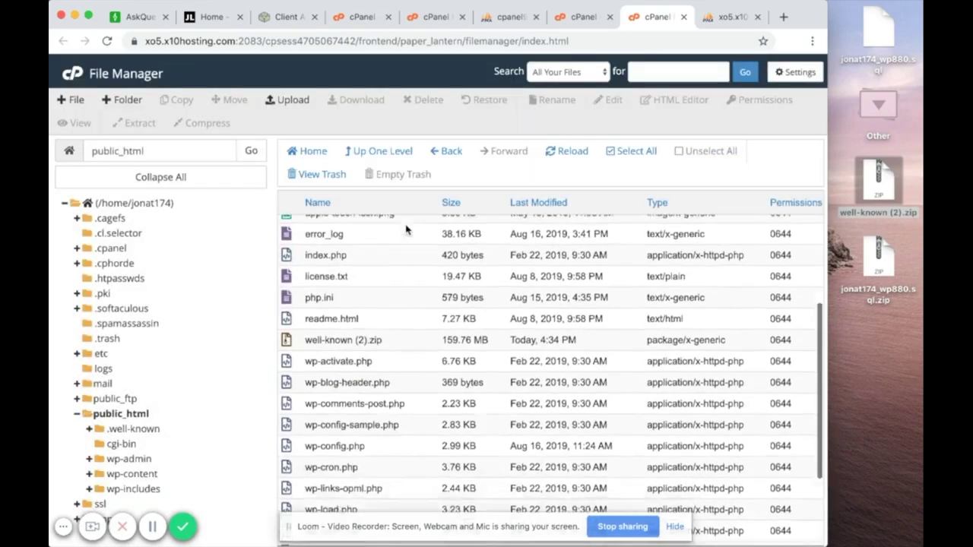
scroll(405, 244, "up", 5)
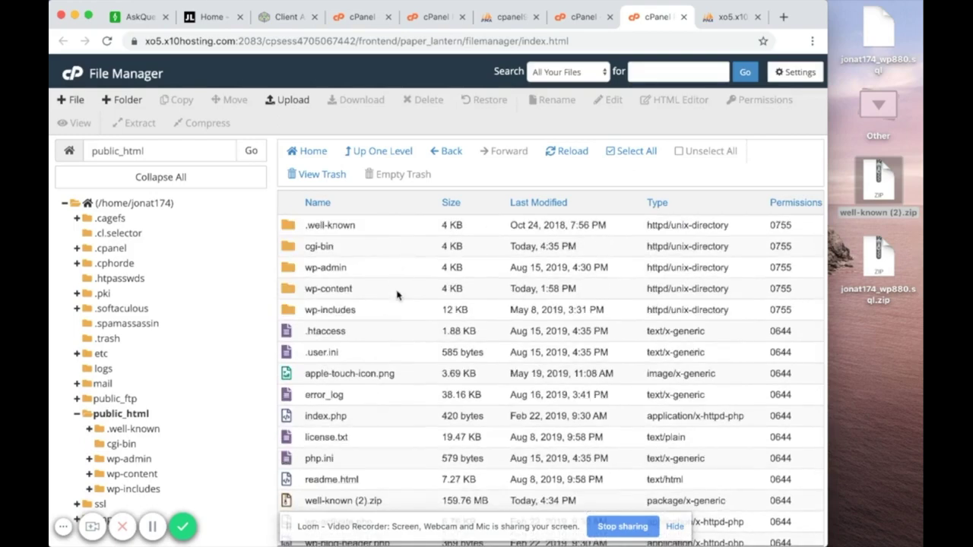
scroll(397, 295, "down", 5)
scroll(397, 295, "up", 5)
left_click(316, 332)
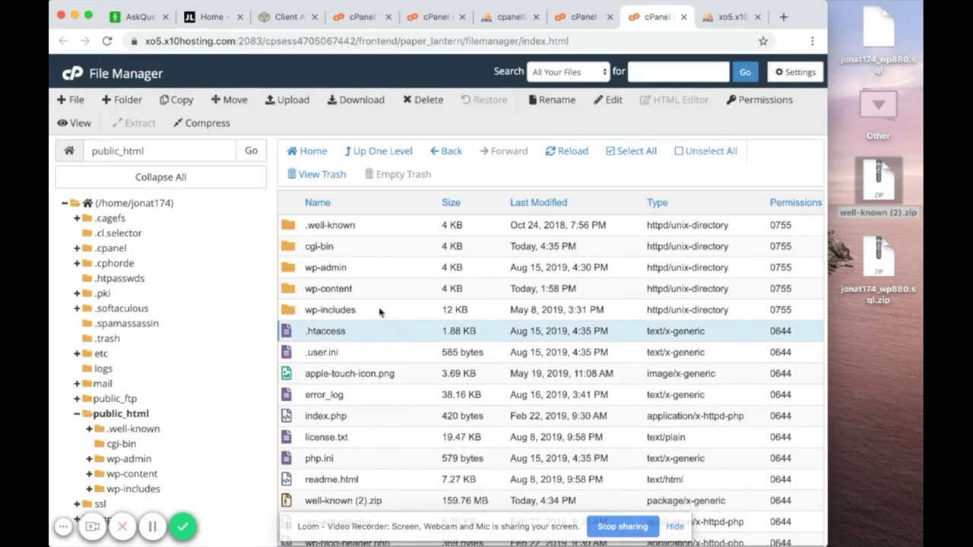
scroll(409, 320, "down", 3)
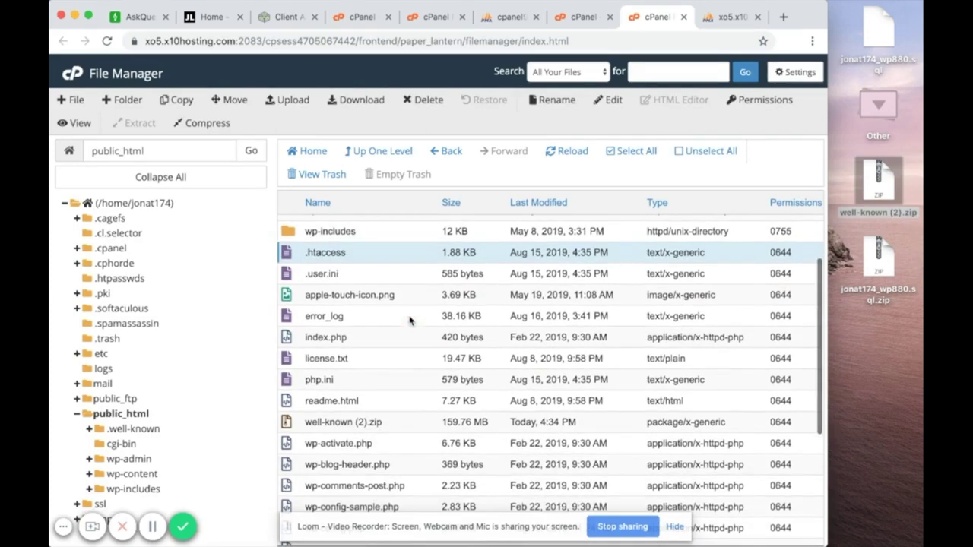
scroll(321, 415, "down", 5)
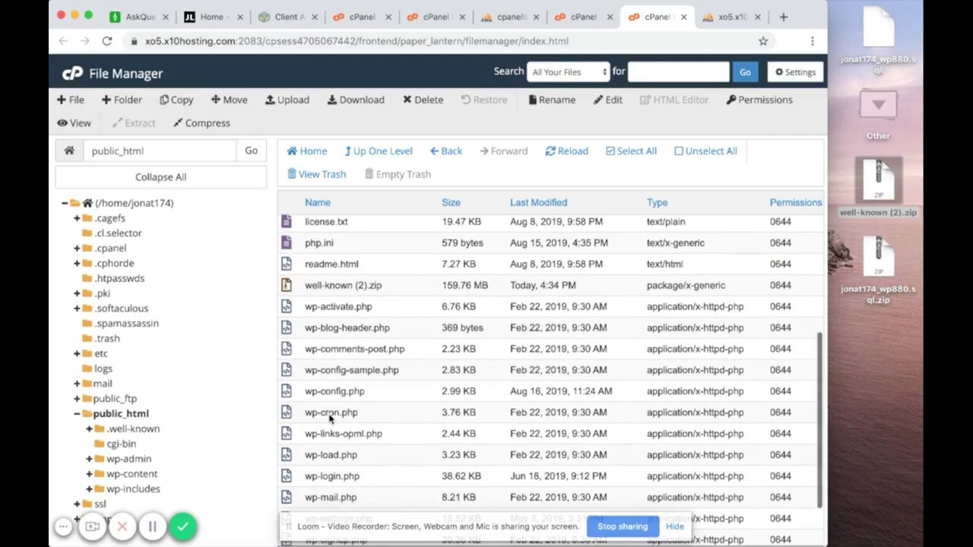
left_click(292, 392)
left_click(615, 100)
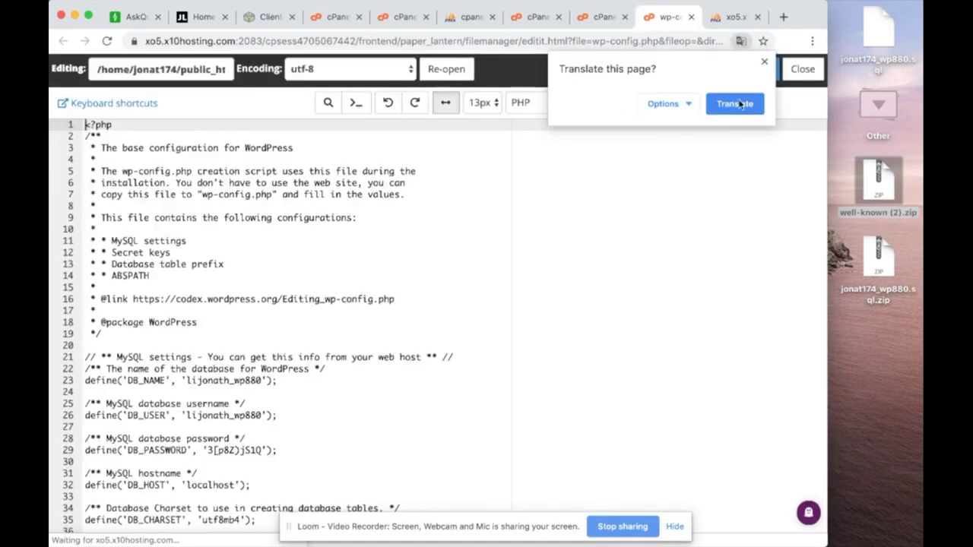
Review wp-config.php's database settings against the imported database name in phpMyAdmin
left_click(764, 62)
scroll(278, 356, "down", 2)
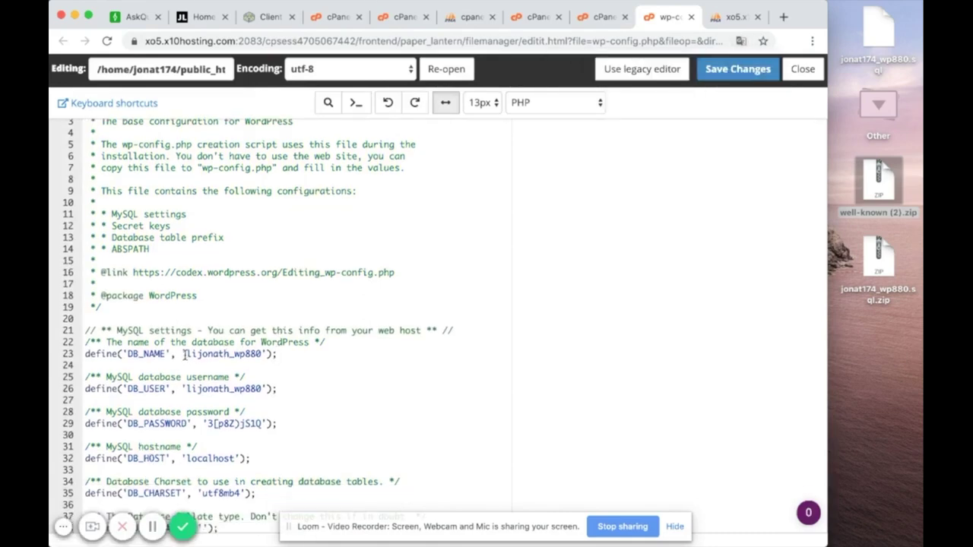
scroll(190, 355, "down", 1)
scroll(141, 377, "up", 3)
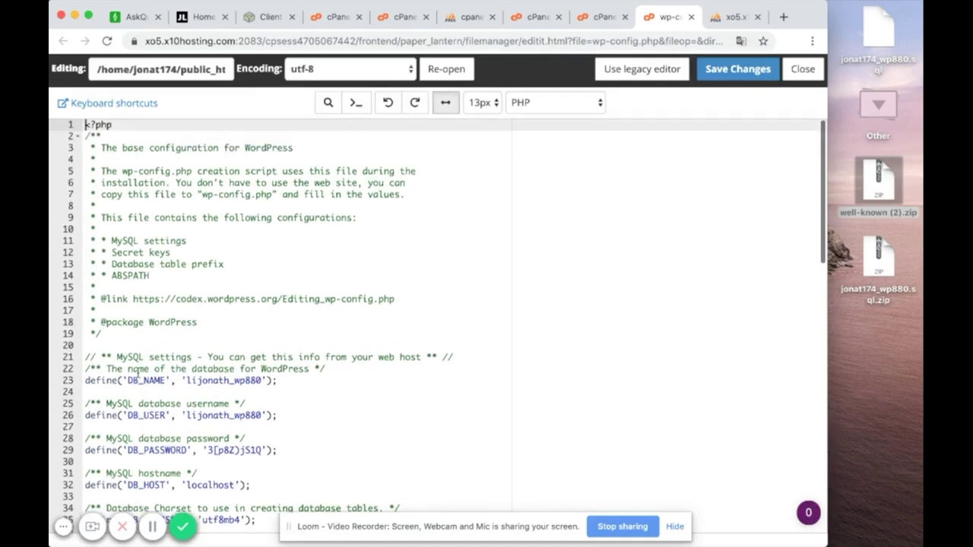
left_click_drag(205, 454, 260, 455)
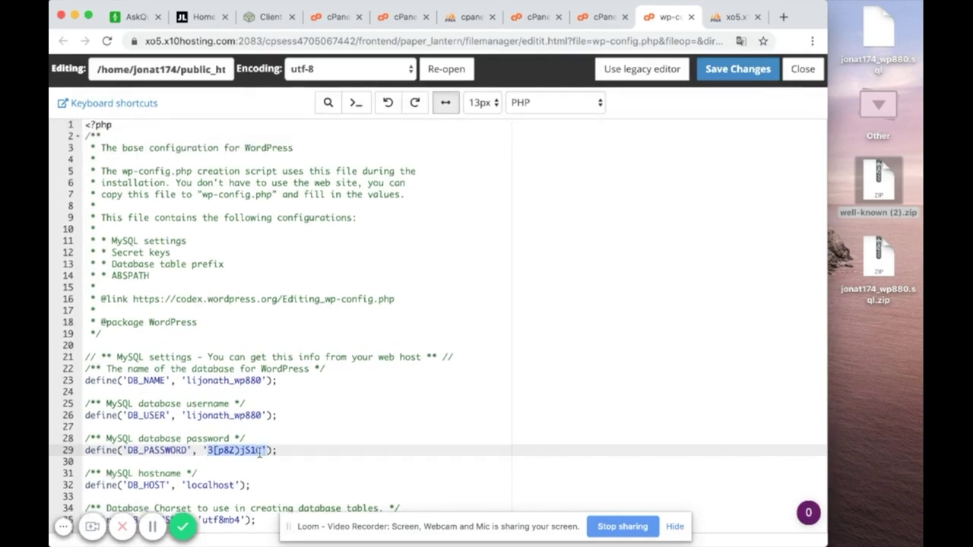
left_click(259, 452)
left_click(312, 369)
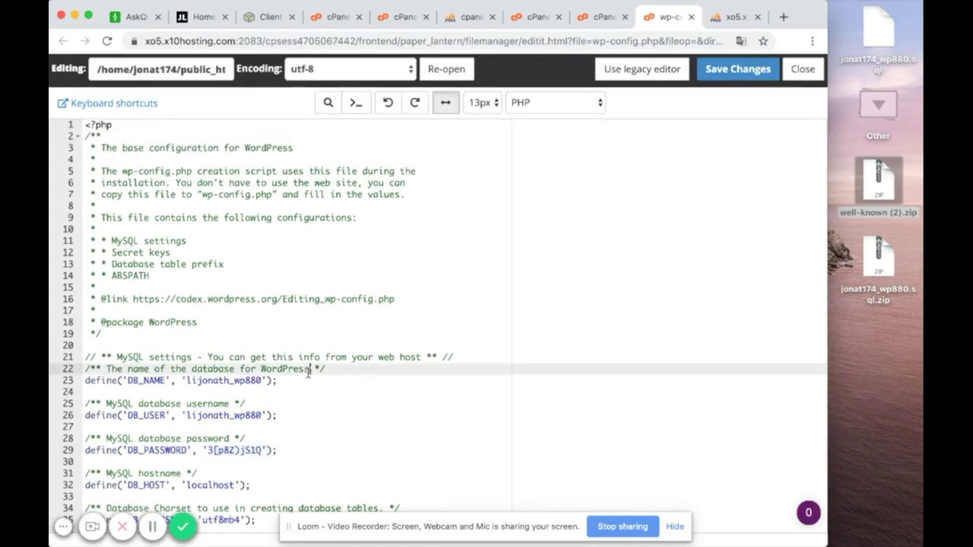
left_click(535, 17)
left_click(665, 16)
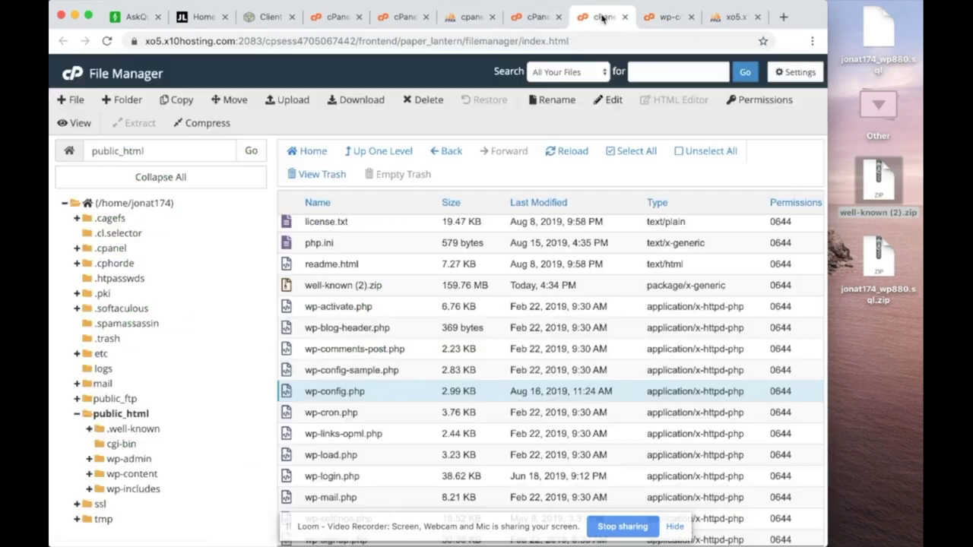
left_click(601, 17)
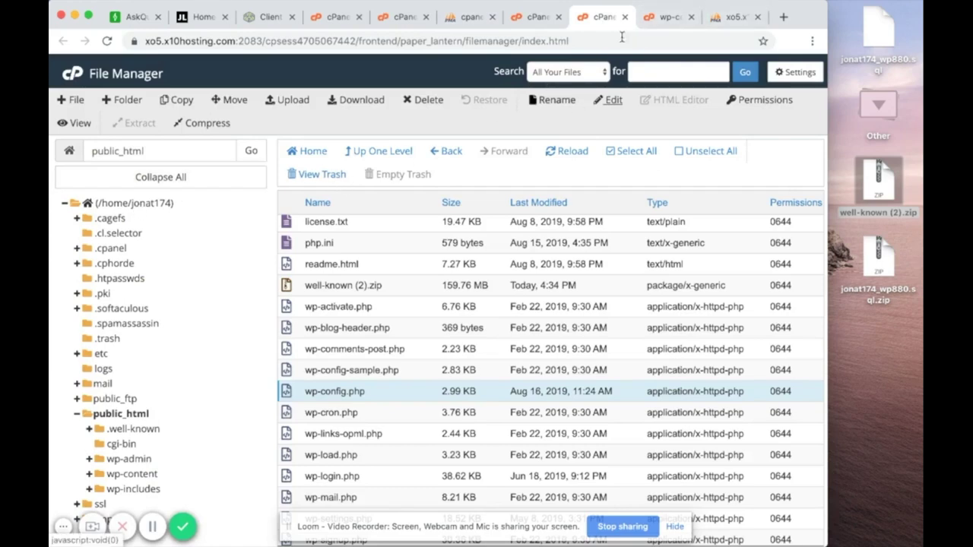
left_click(726, 17)
scroll(149, 220, "up", 10)
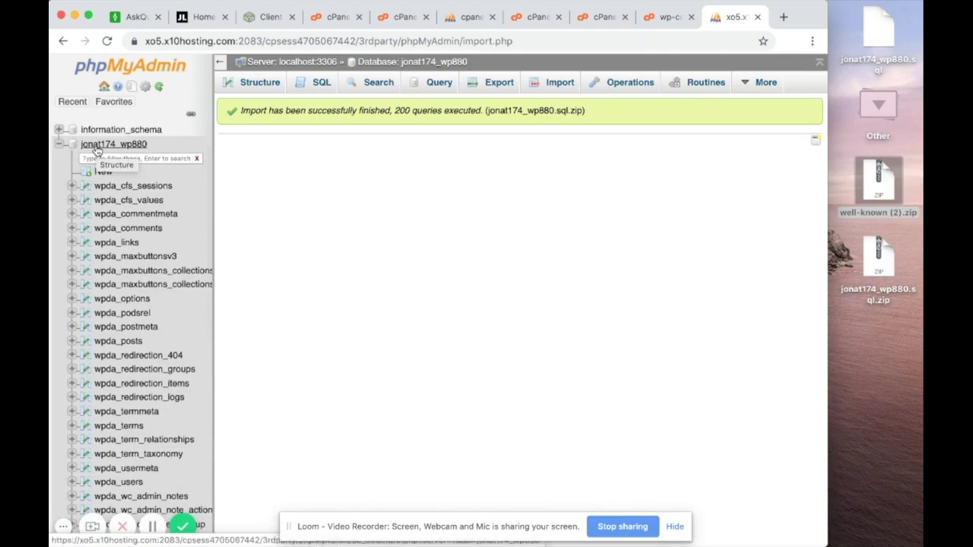
left_click(663, 23)
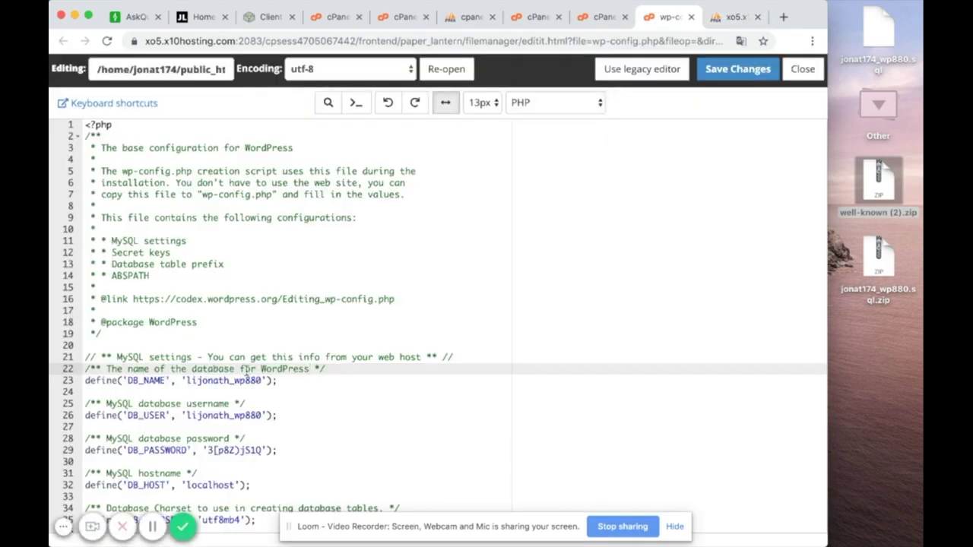
Change the DB_NAME and DB_USER prefixes to the new host's account prefix
left_click_drag(261, 380, 185, 380)
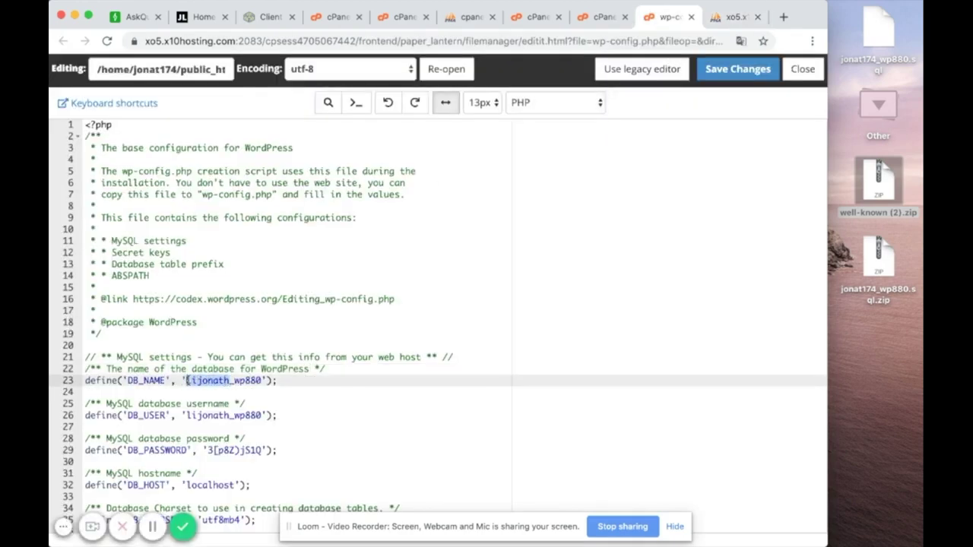
type("jonat174")
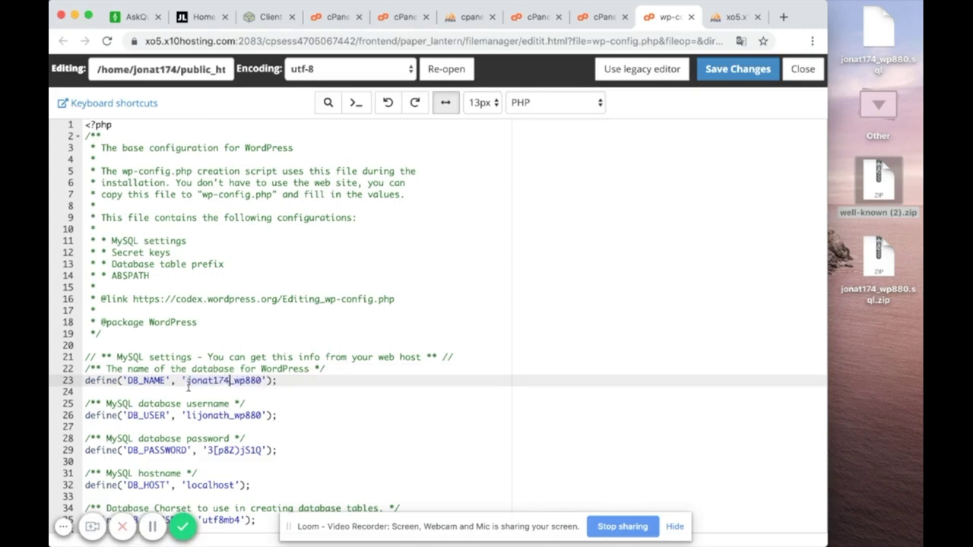
left_click(225, 416)
key("BackSpace")
key("BackSpace")
key("BackSpace")
key("BackSpace")
key("BackSpace")
key("BackSpace")
key("BackSpace")
key("BackSpace")
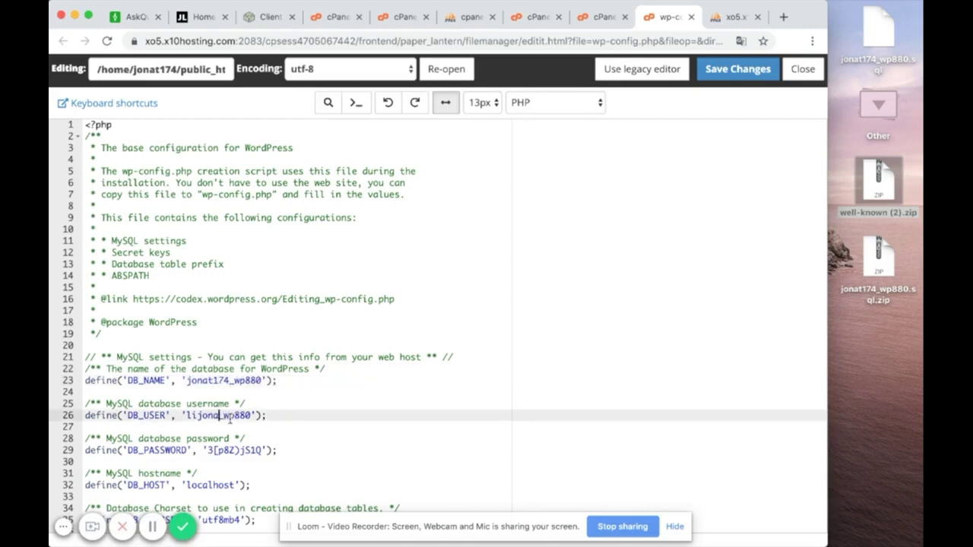
type("jonat174")
left_click(372, 408)
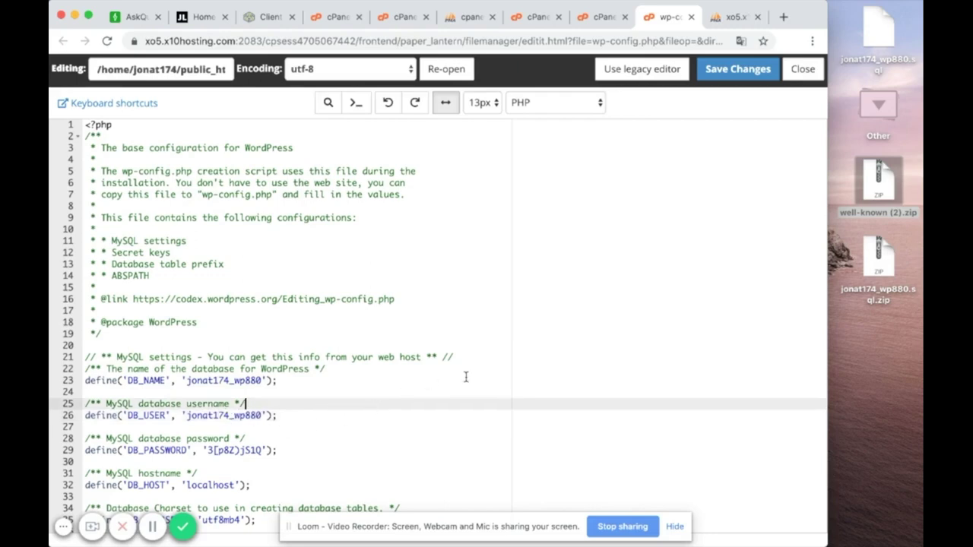
Locate the old DB_PASSWORD and grab the new password from the Sublime Text notes
scroll(466, 377, "down", 5)
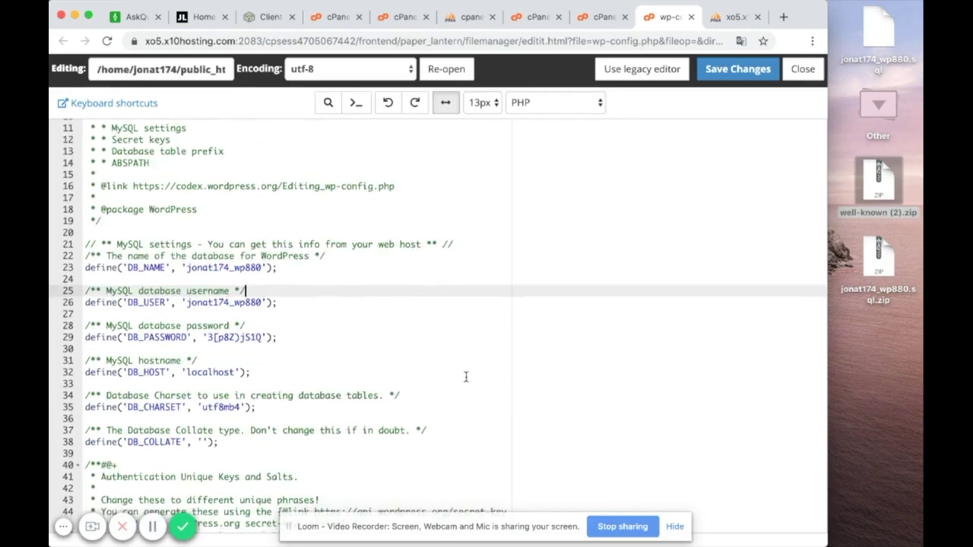
left_click_drag(207, 338, 262, 340)
left_click(329, 330)
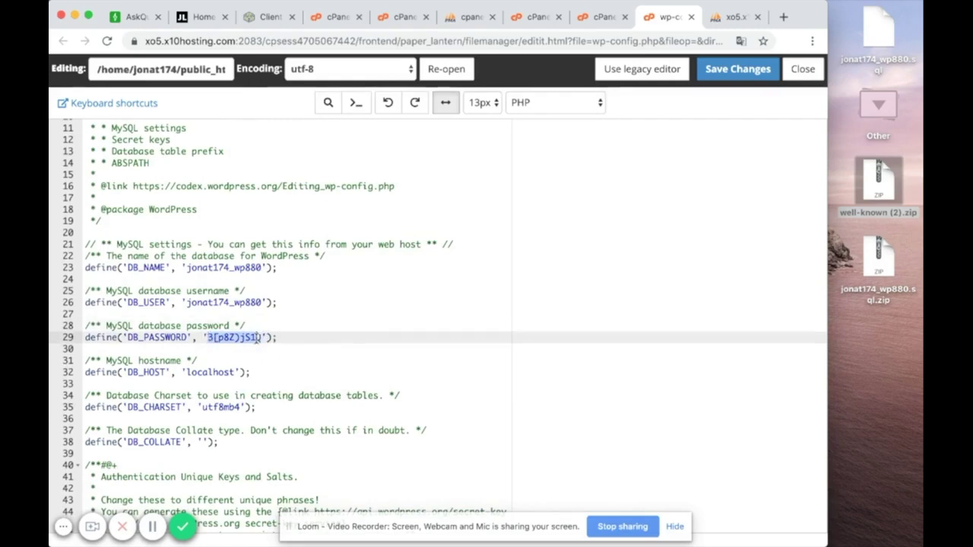
left_click(352, 339)
key("super+space")
type("s")
key("Return")
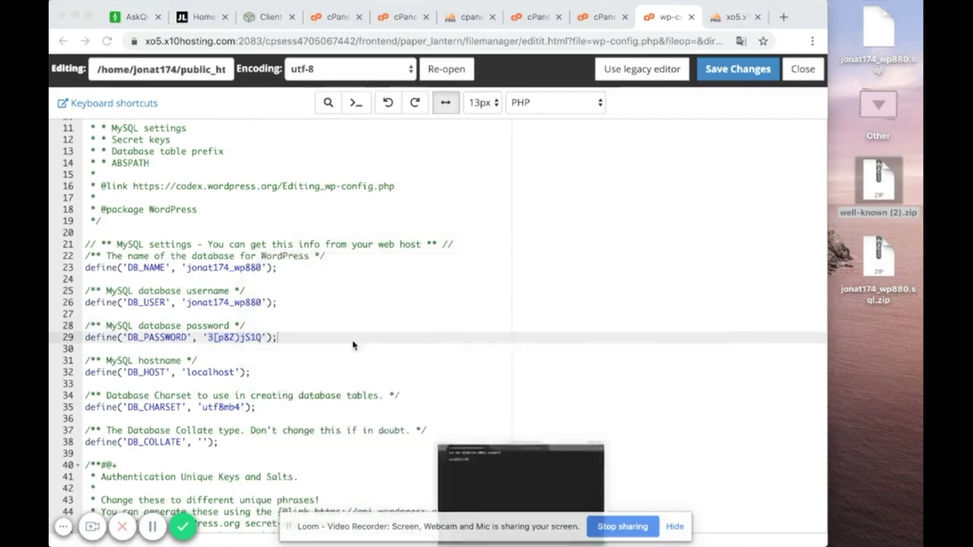
left_click_drag(256, 84, 567, 140)
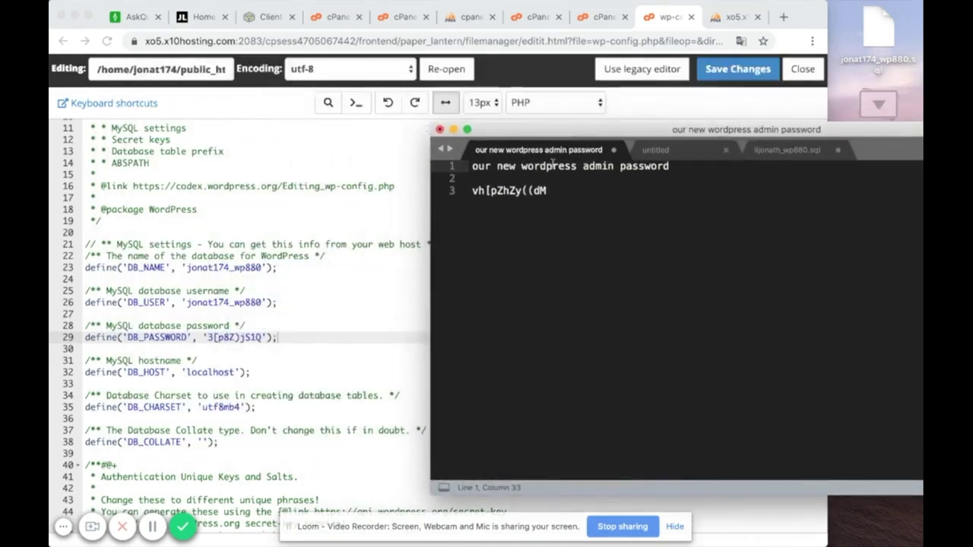
left_click(580, 181)
left_click_drag(566, 190, 472, 191)
key("super+c")
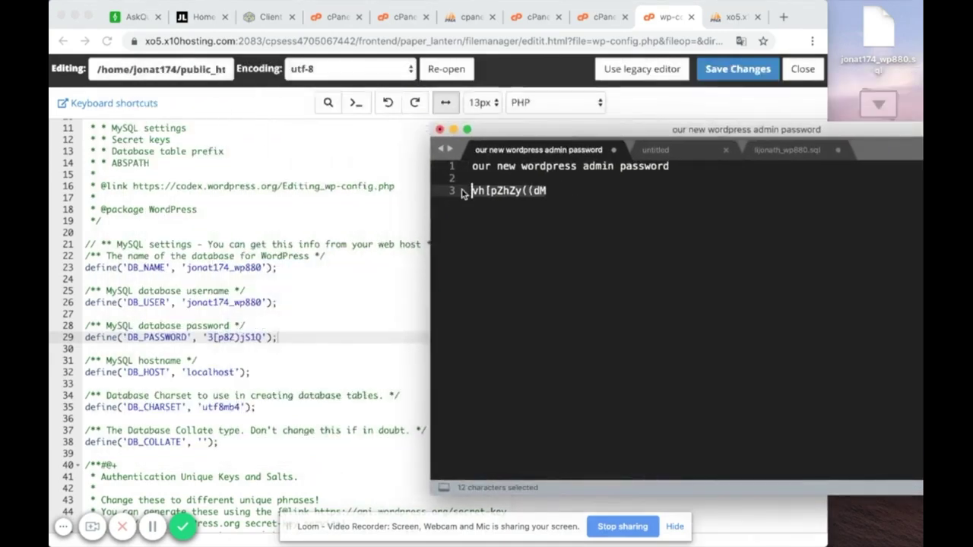
Paste the new password into DB_PASSWORD on line 29 and save wp-config.php
left_click(322, 331)
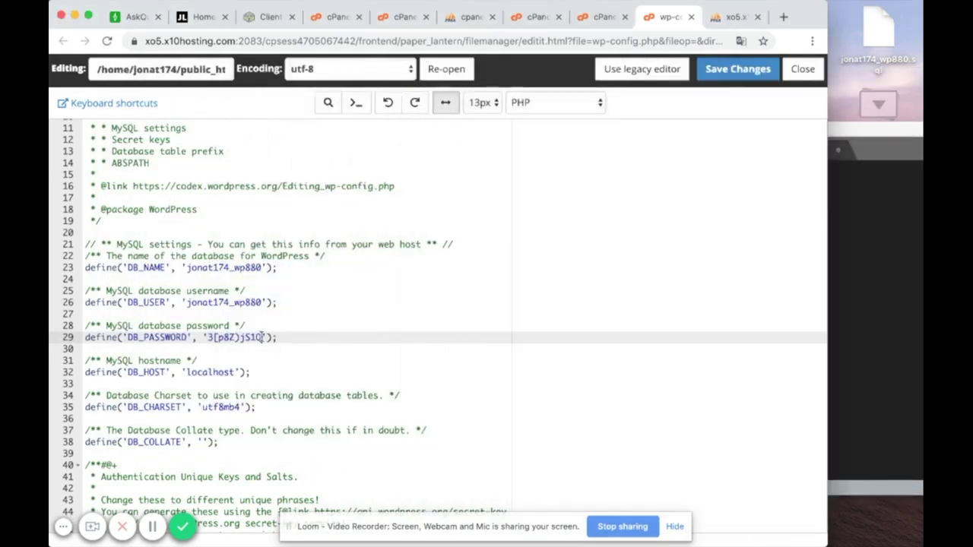
left_click_drag(263, 336, 206, 336)
key("super+v")
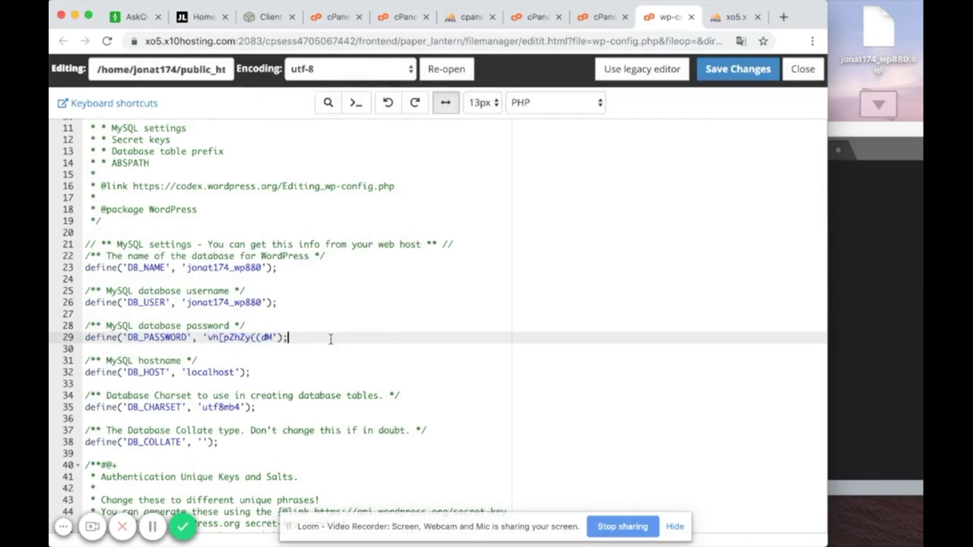
left_click(736, 69)
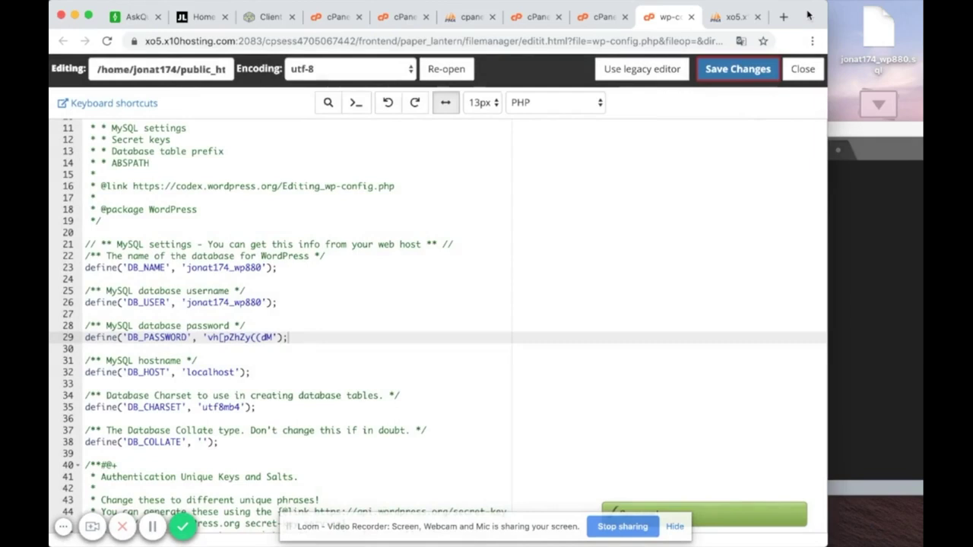
double_click(808, 16)
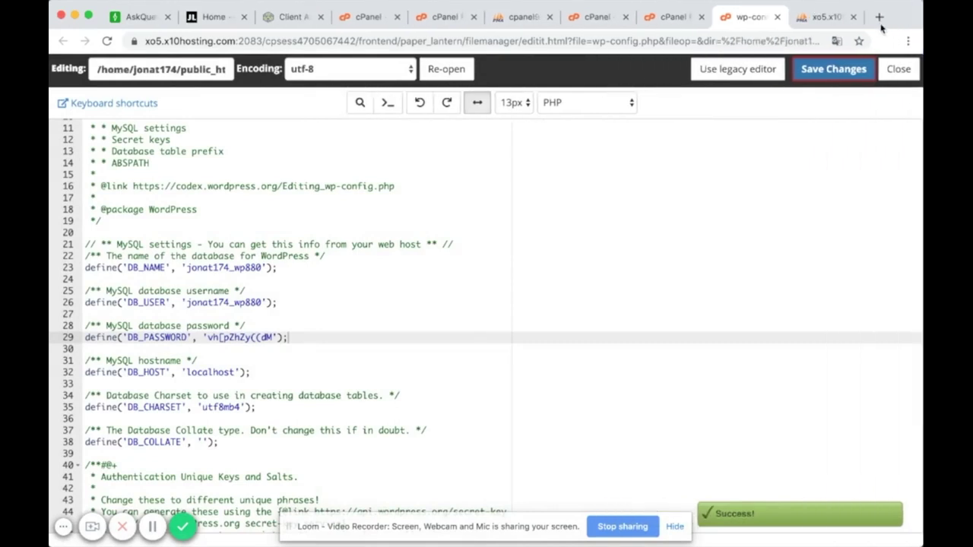
Load the new domain in a tab beside the original and view its Projects and Contact pages
left_click(879, 16)
type("jon")
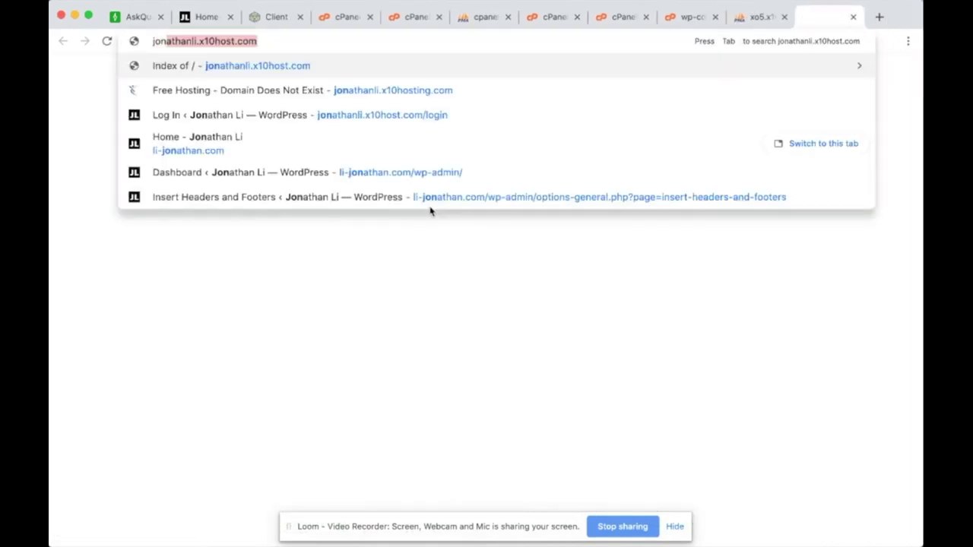
key("Return")
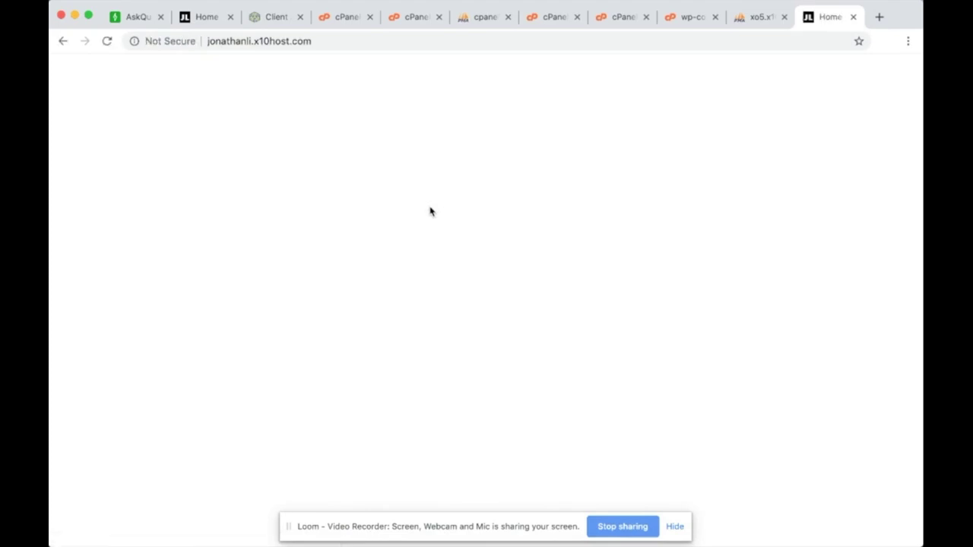
left_click_drag(828, 26, 208, 17)
left_click(274, 16)
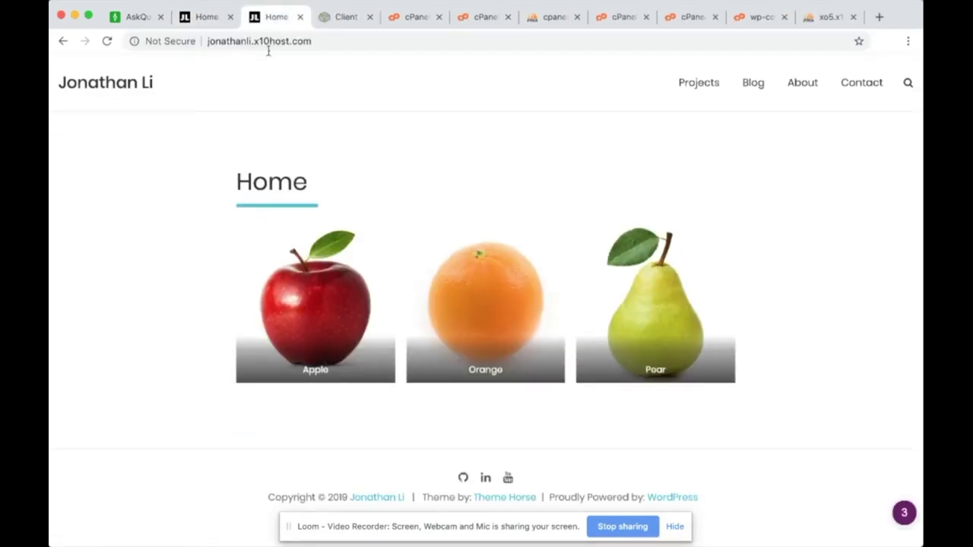
left_click(705, 82)
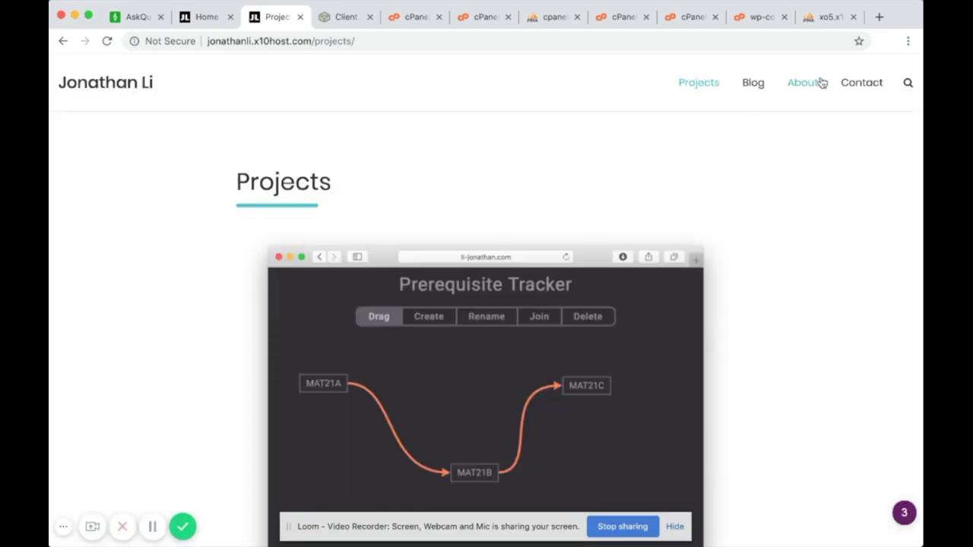
left_click(860, 83)
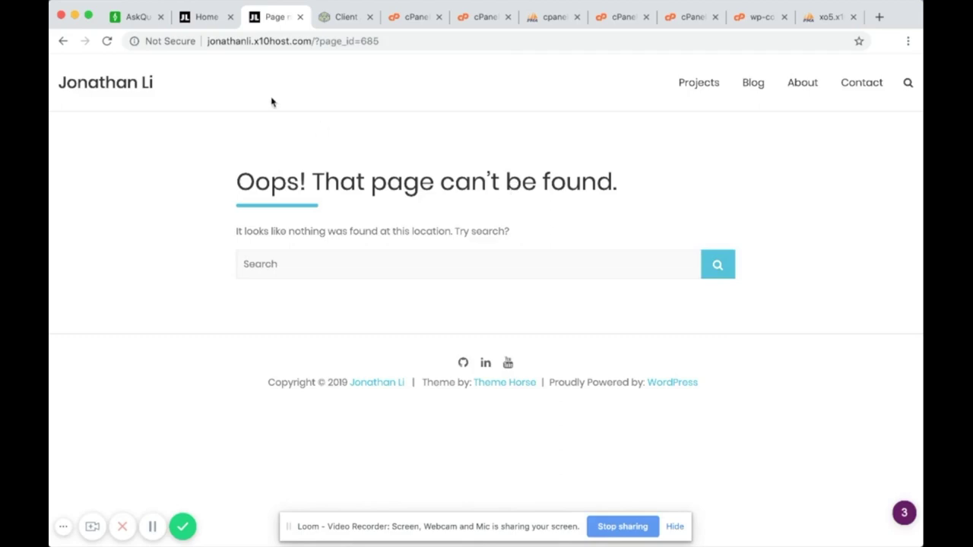
Check the original site's Contact page, then run a salesforce search on the new site
left_click(204, 17)
left_click(863, 117)
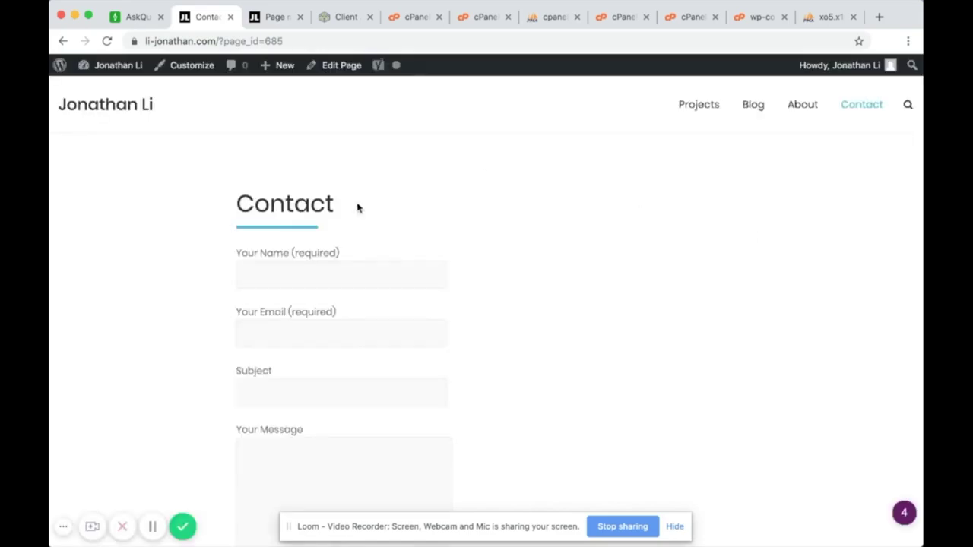
scroll(358, 207, "down", 4)
scroll(358, 206, "up", 4)
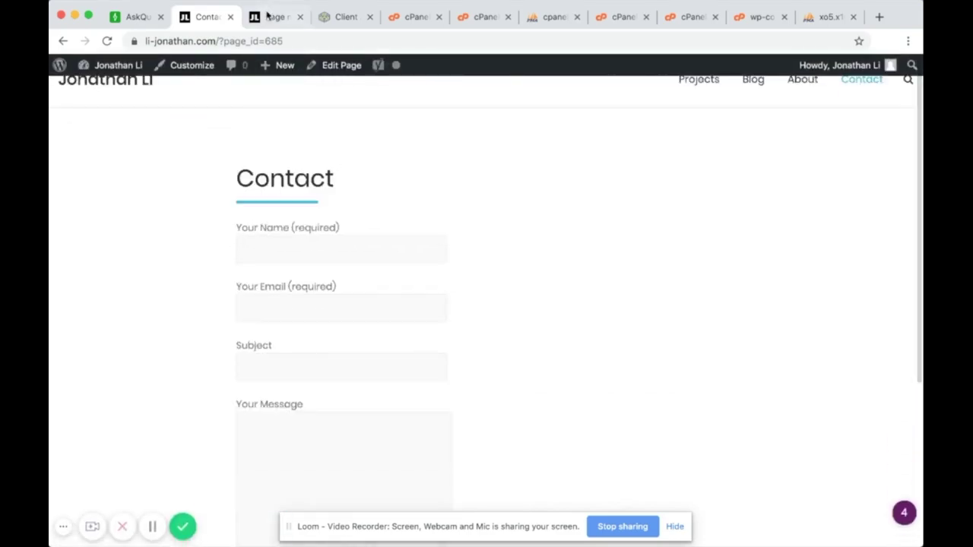
left_click(268, 15)
left_click(908, 83)
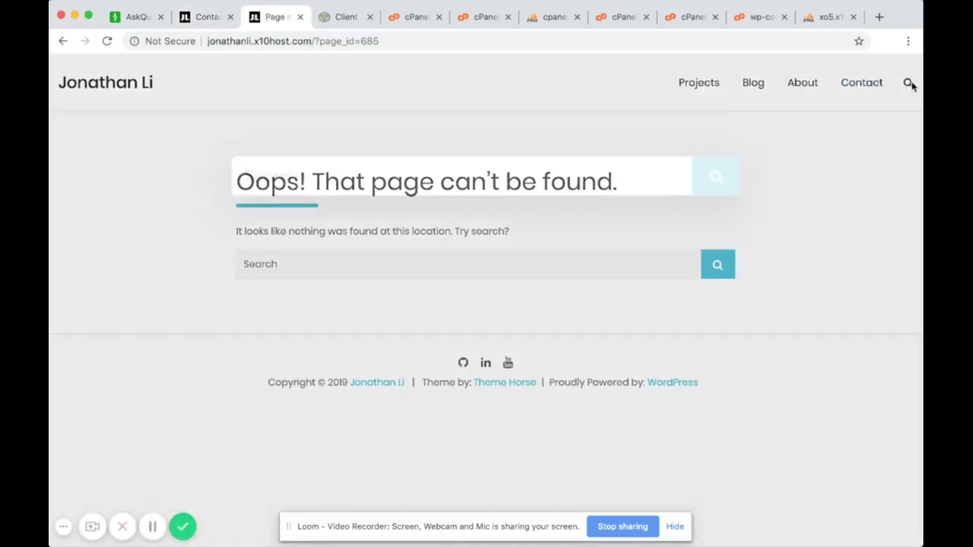
left_click(418, 177)
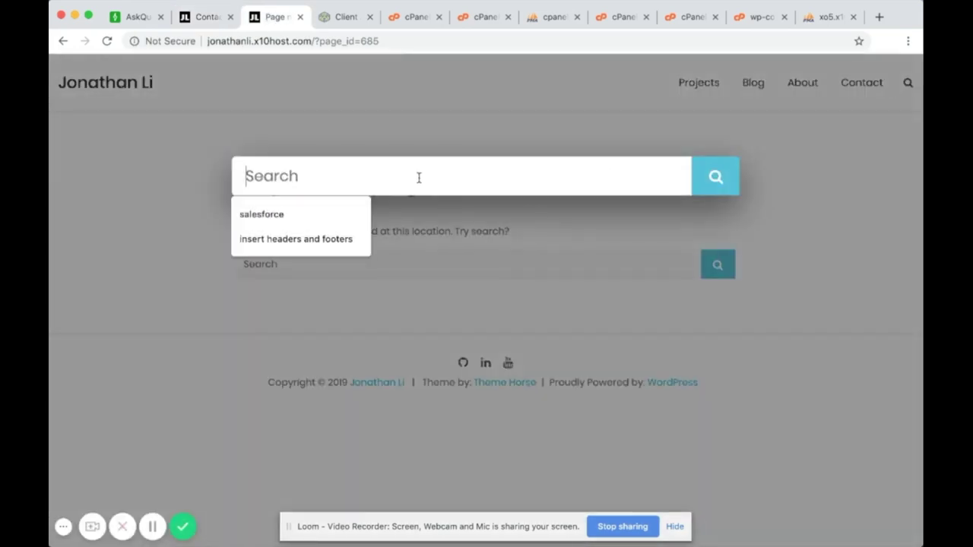
left_click(256, 217)
key("Return")
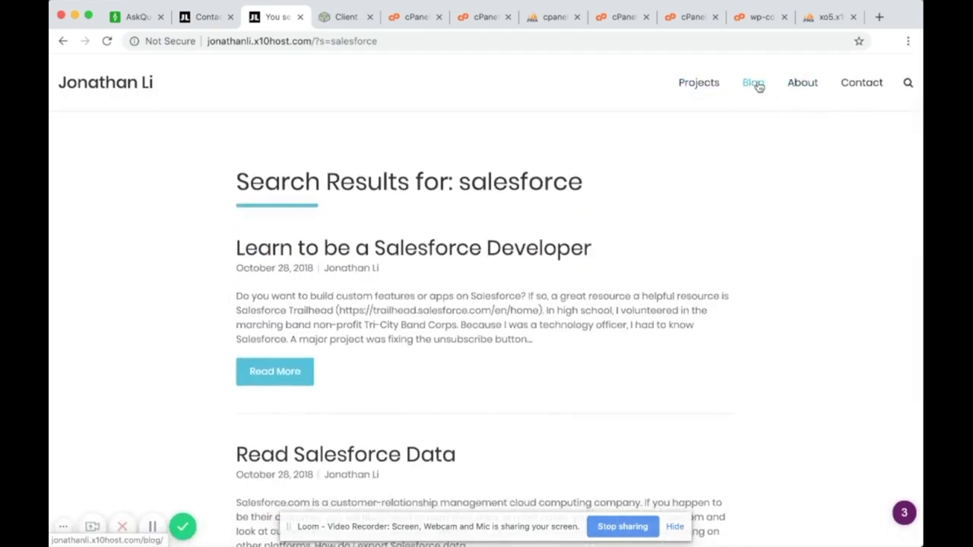
View the new site's About, Blog and Contact pages, then try the /contact address
left_click(808, 90)
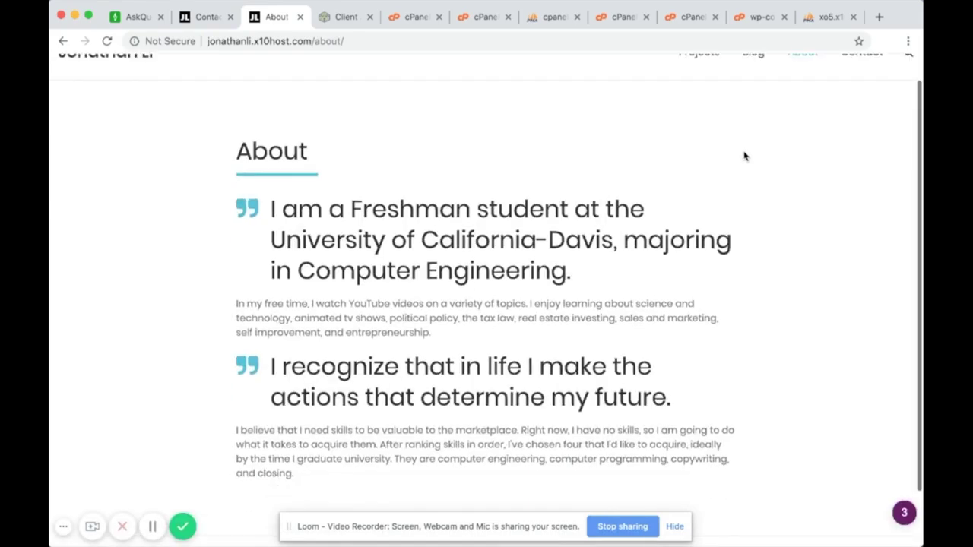
left_click(756, 95)
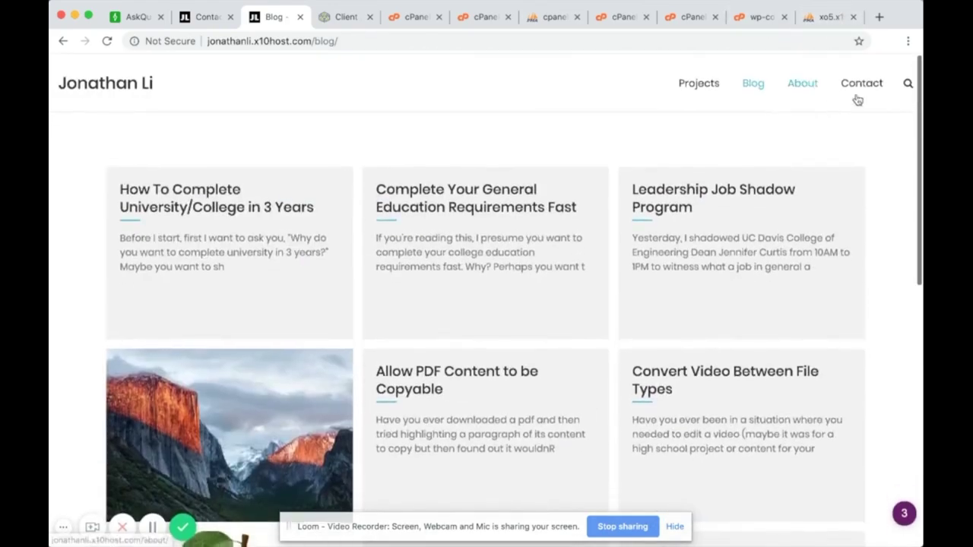
left_click(862, 83)
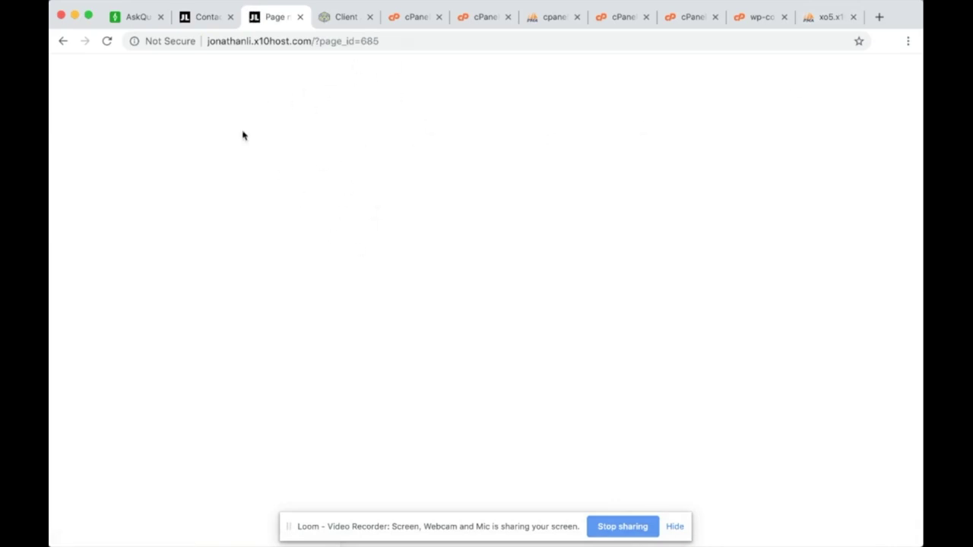
left_click_drag(314, 41, 415, 41)
type("contact")
key("Return")
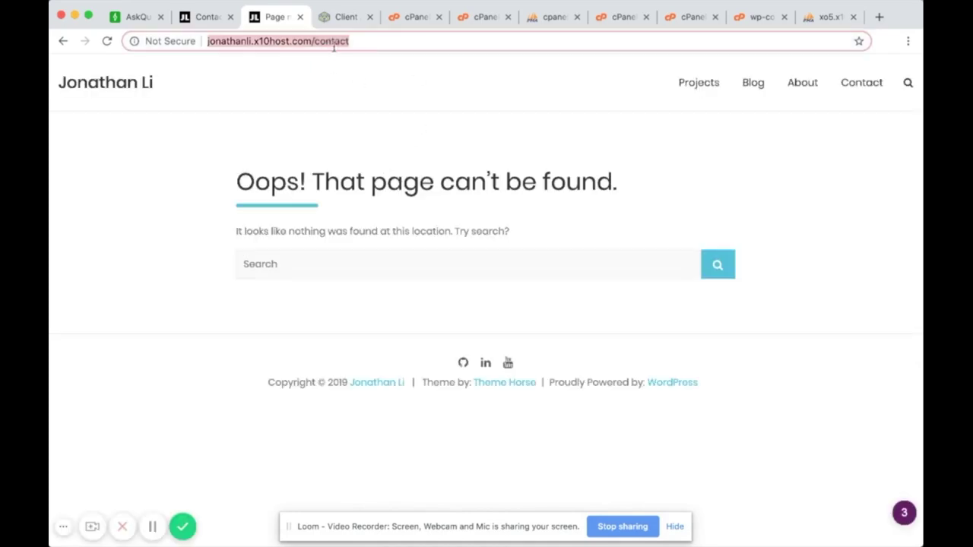
Check the original Contact page's address, then load /login on the new site
left_click(206, 17)
left_click(295, 40)
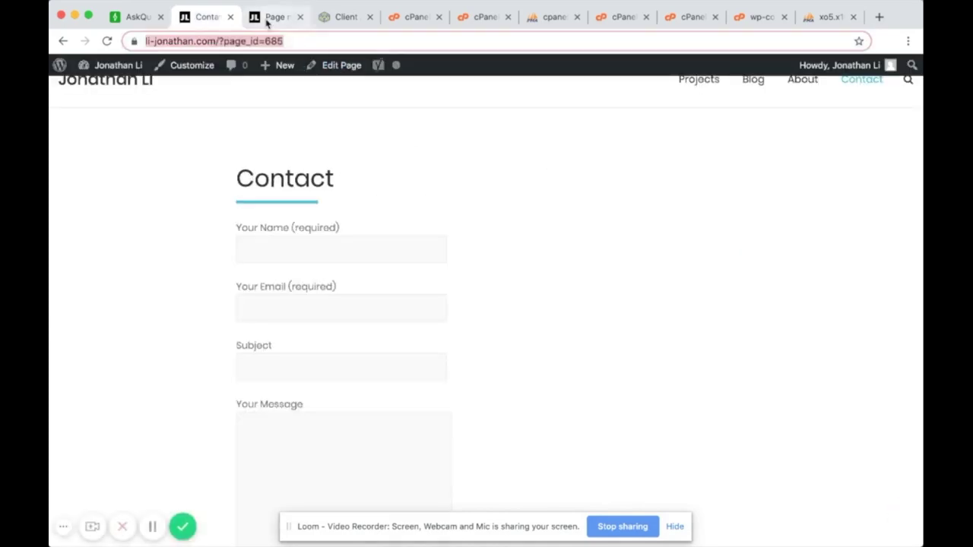
left_click(280, 17)
left_click_drag(314, 39, 428, 40)
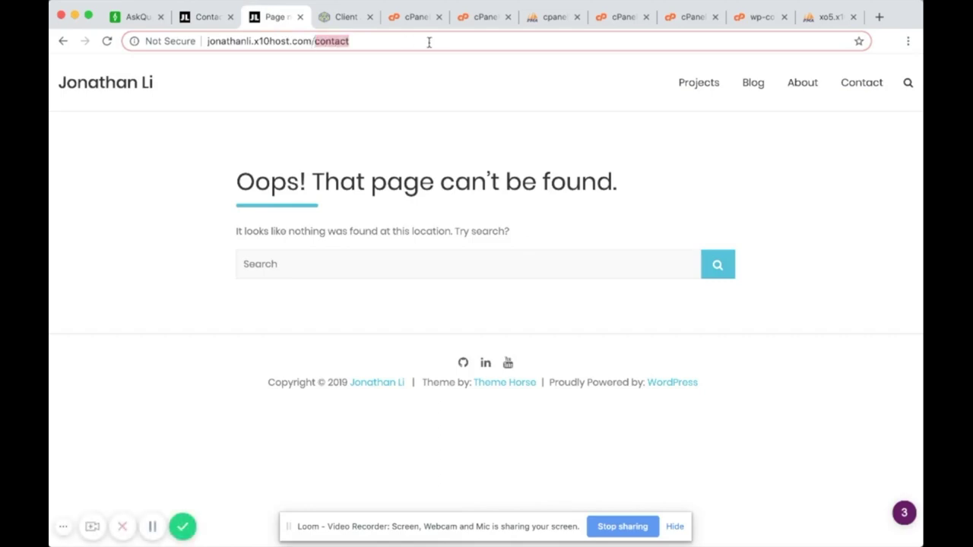
type("login")
key("Return")
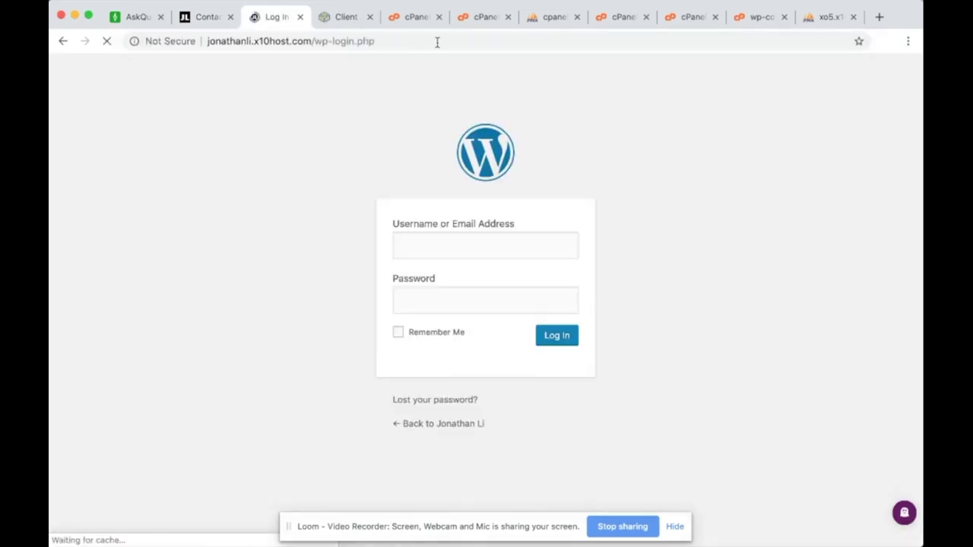
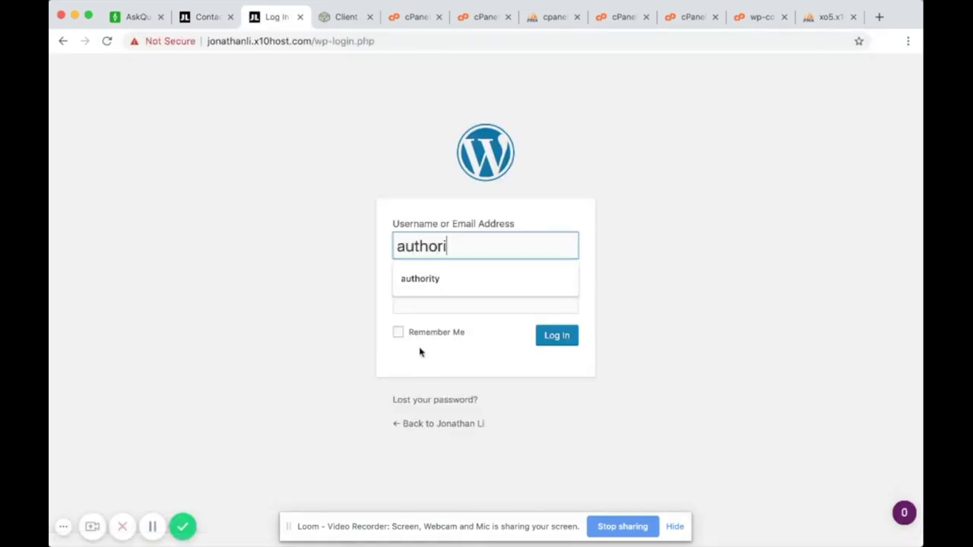
Log in to the new site's WordPress admin and open All Pages
left_click(439, 300)
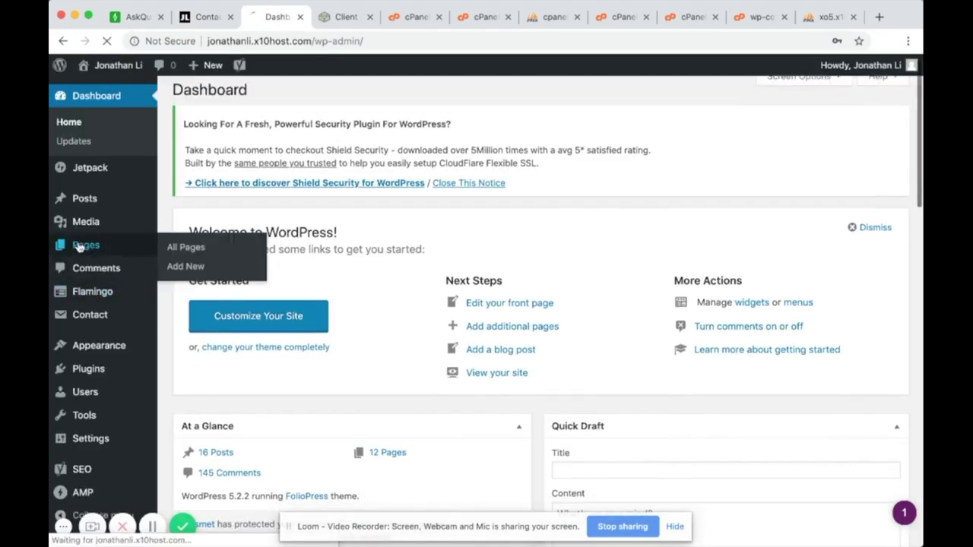
left_click(79, 245)
scroll(262, 228, "down", 3)
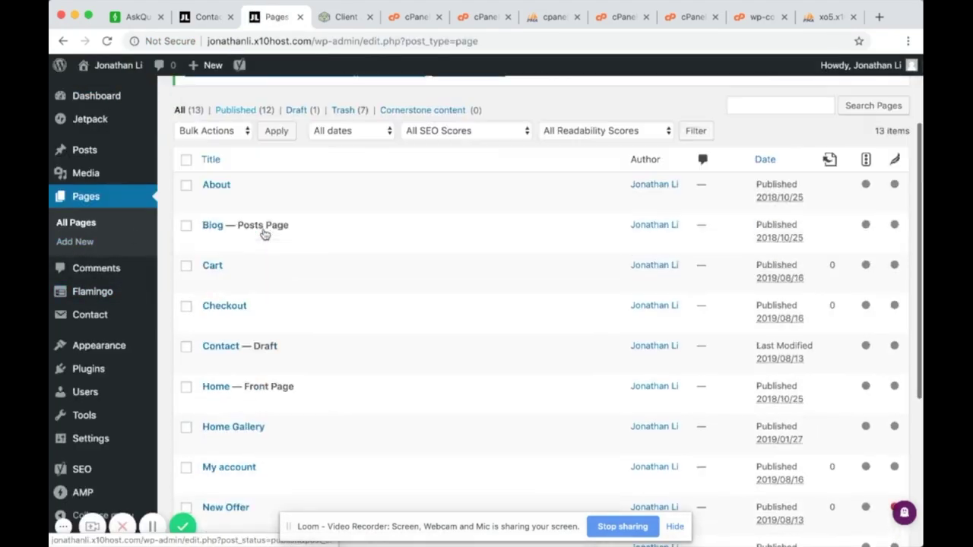
scroll(231, 314, "down", 2)
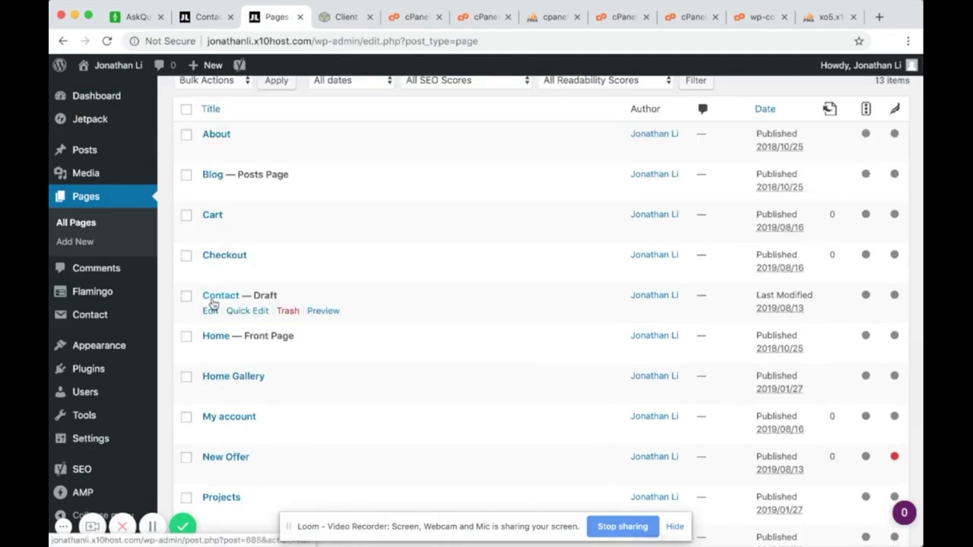
Compare against the original site's pages list in its admin dashboard
left_click(207, 16)
scroll(258, 121, "up", 1)
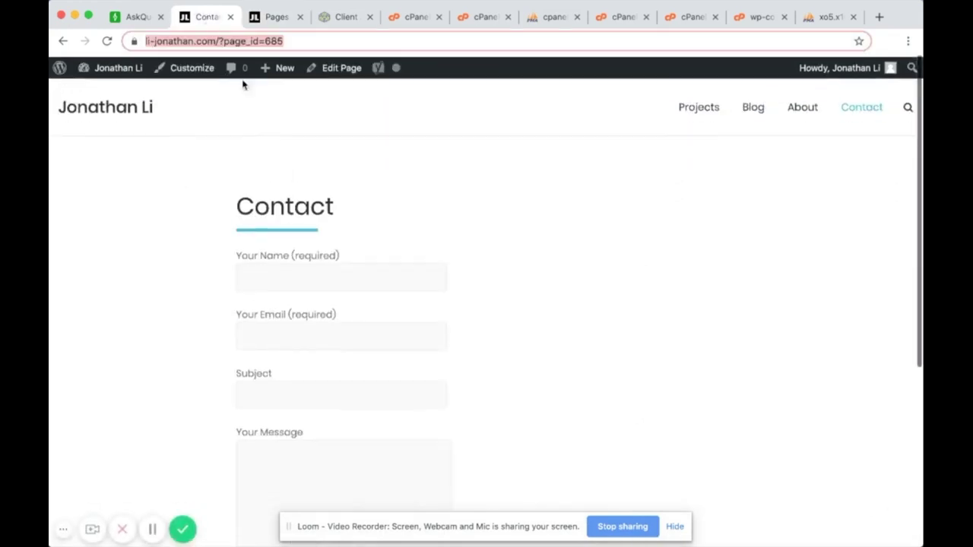
left_click(103, 89)
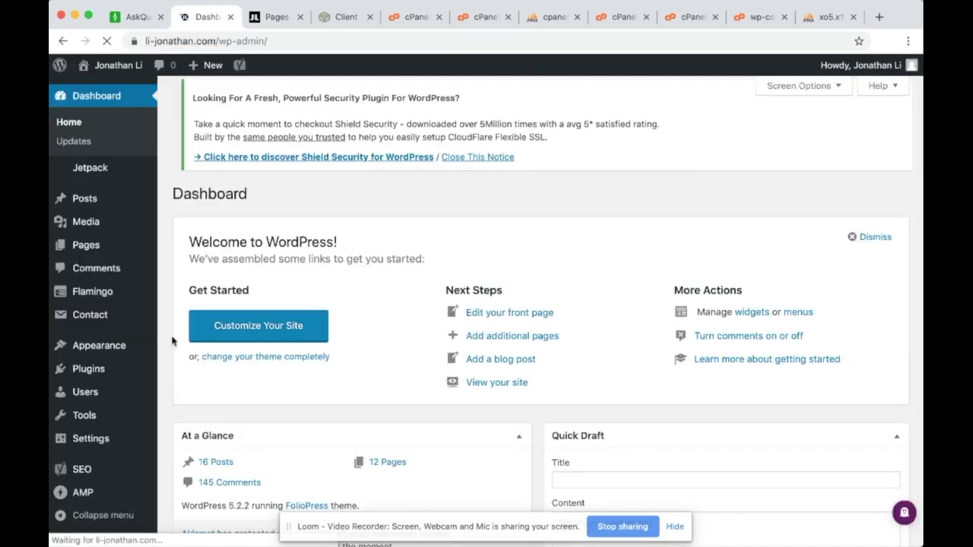
left_click(85, 246)
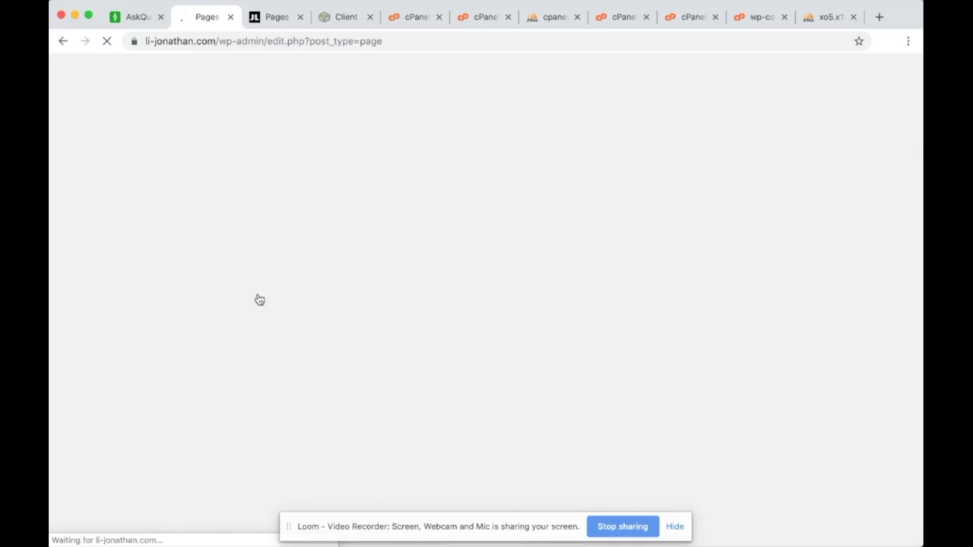
scroll(258, 300, "down", 4)
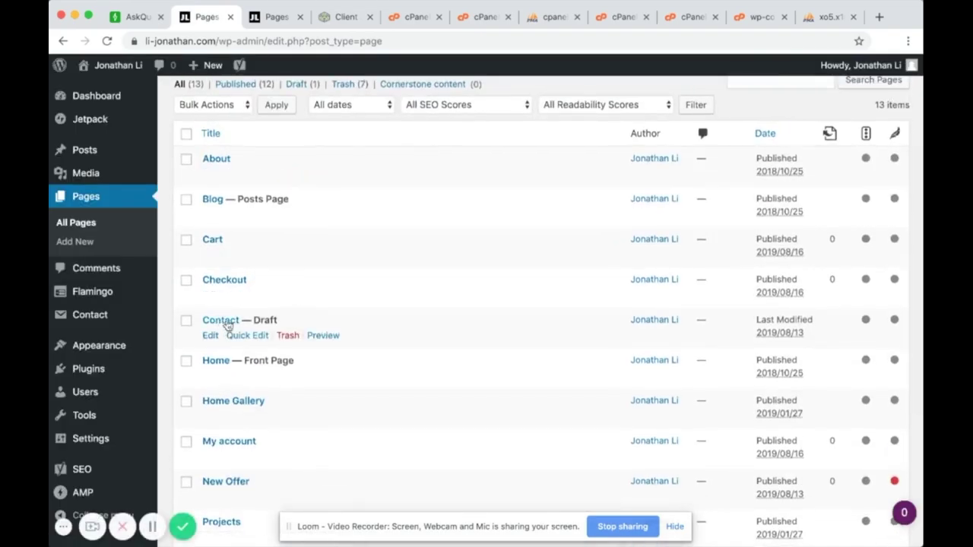
left_click(271, 17)
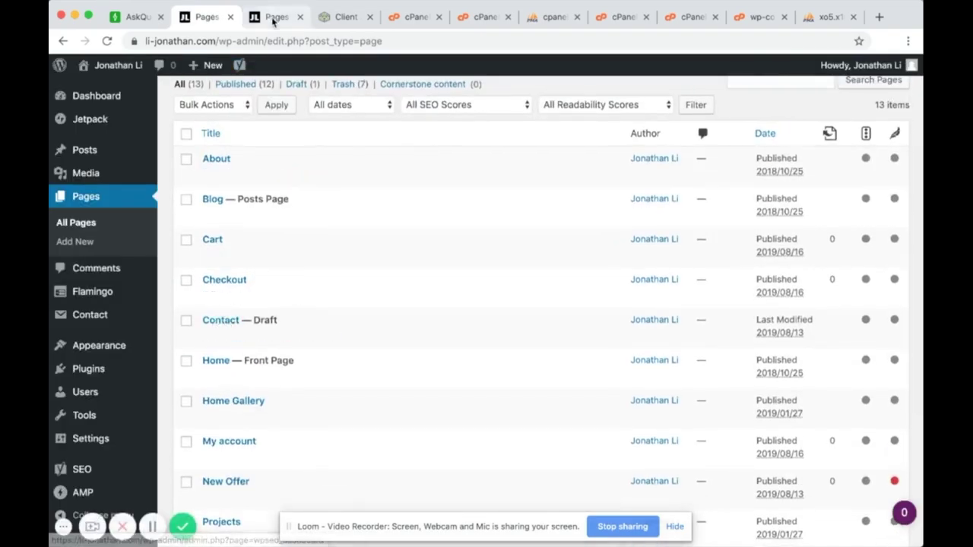
Publish the draft Contact page and open its live /contact/ link in a new tab
left_click(225, 297)
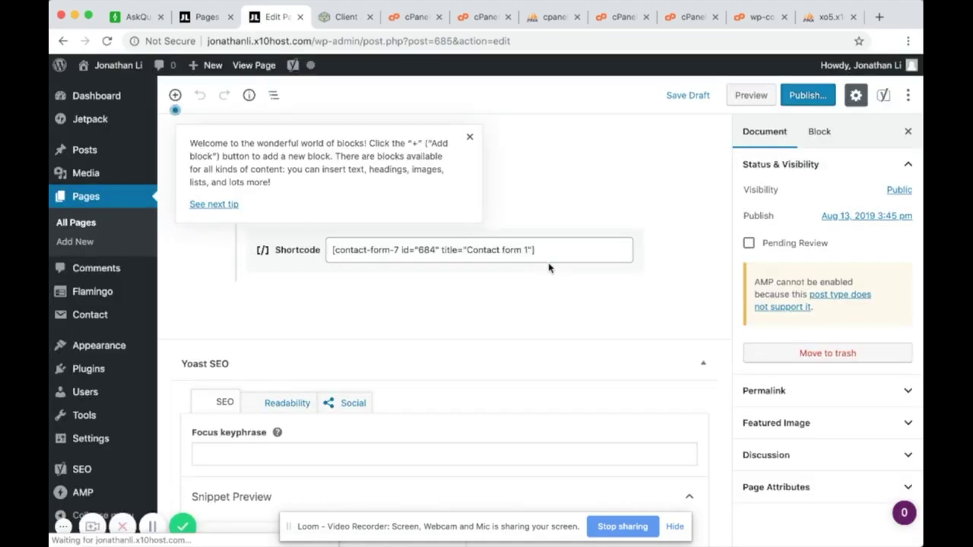
left_click(806, 96)
left_click(821, 98)
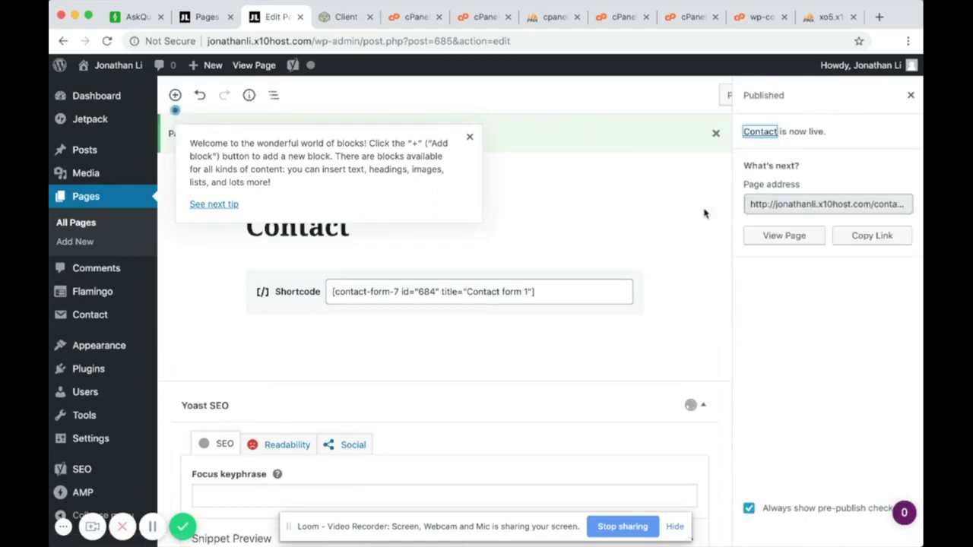
left_click(819, 202)
left_click(870, 235)
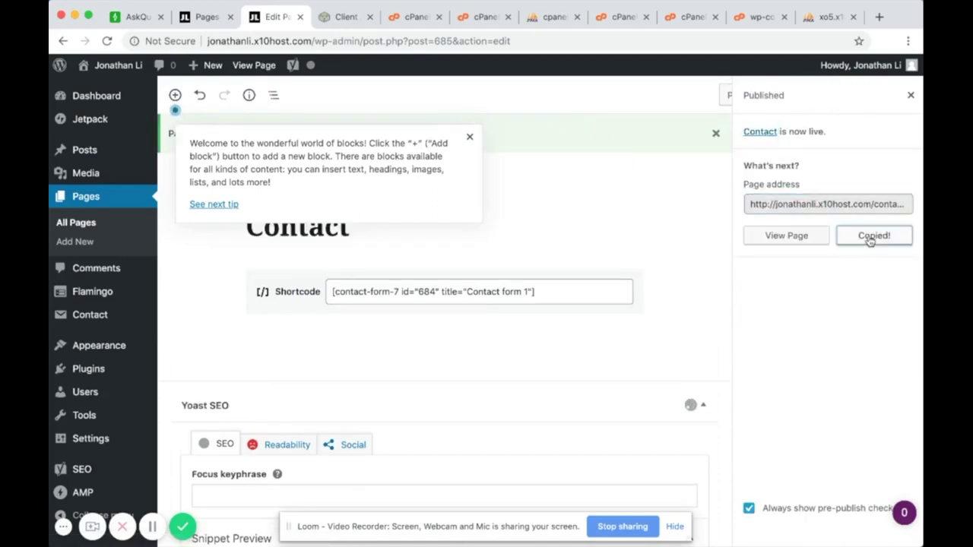
key("super+t")
key("super+v")
key("Return")
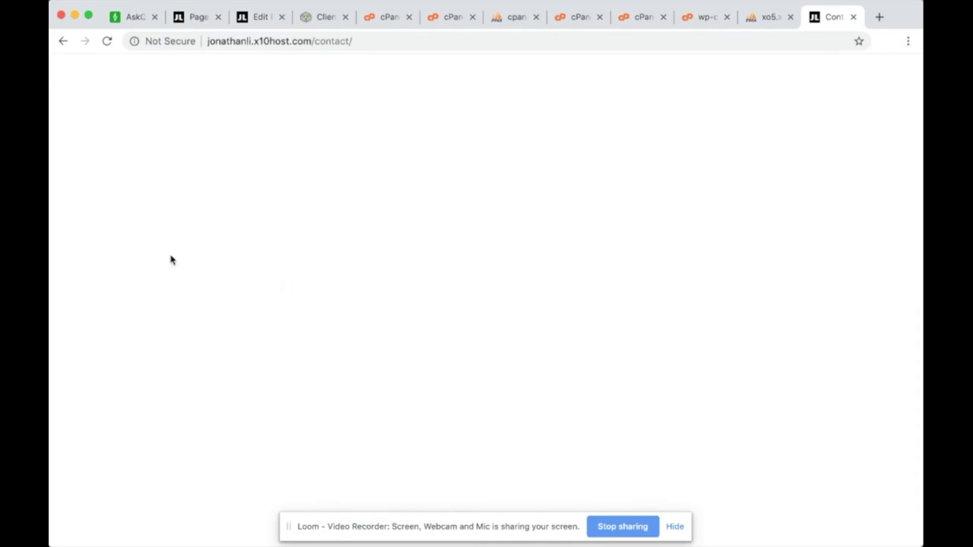
Scroll through the published Contact page to check the live contact form
scroll(170, 292, "down", 5)
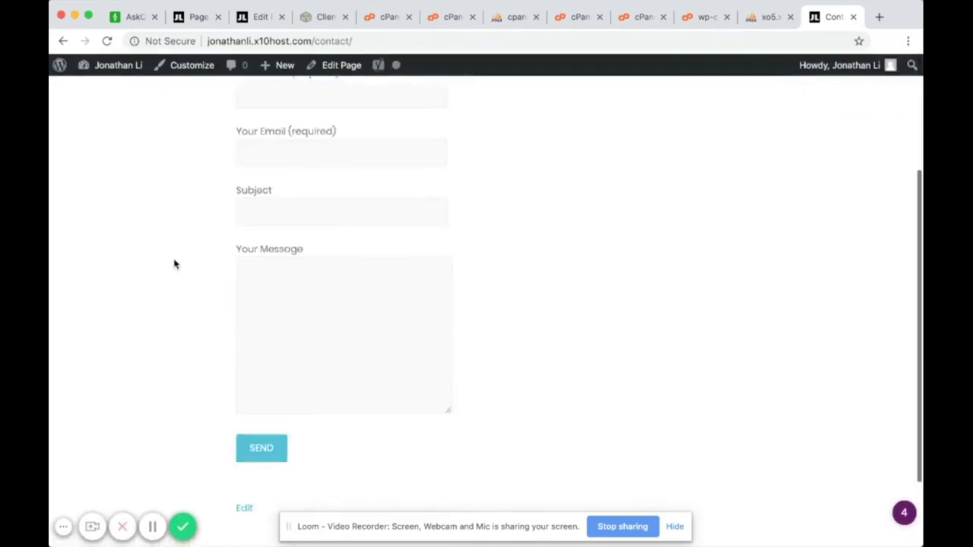
scroll(174, 263, "up", 5)
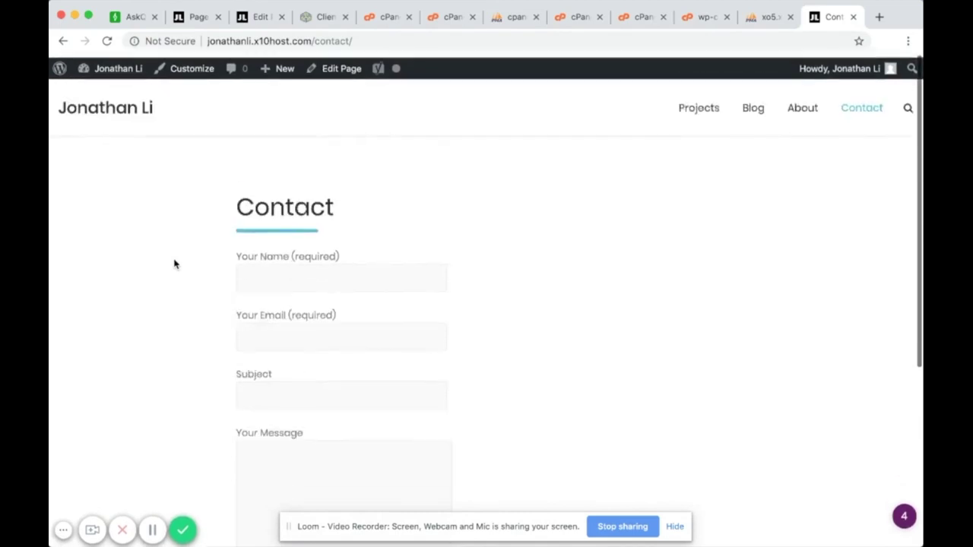
scroll(160, 160, "down", 1)
scroll(161, 161, "up", 1)
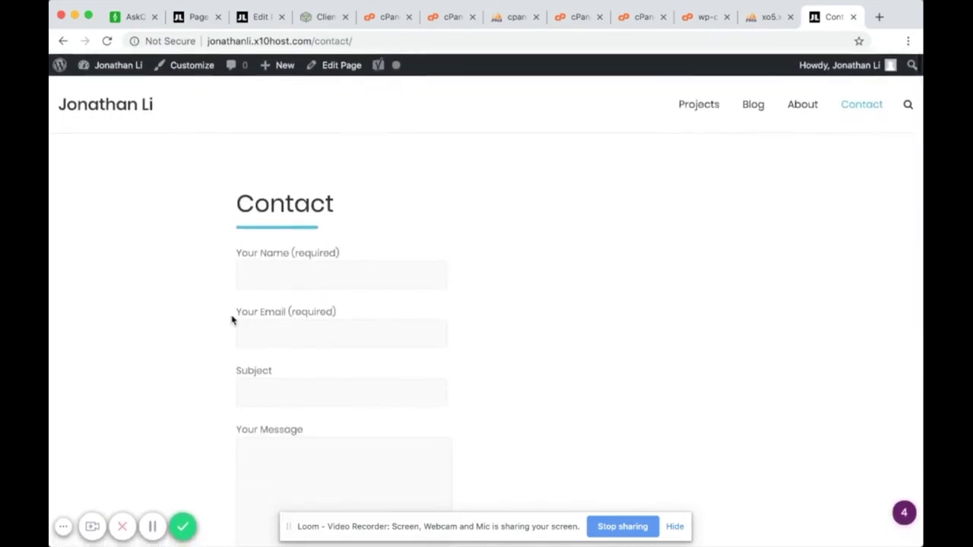
scroll(231, 320, "down", 5)
scroll(232, 320, "up", 5)
scroll(578, 256, "down", 5)
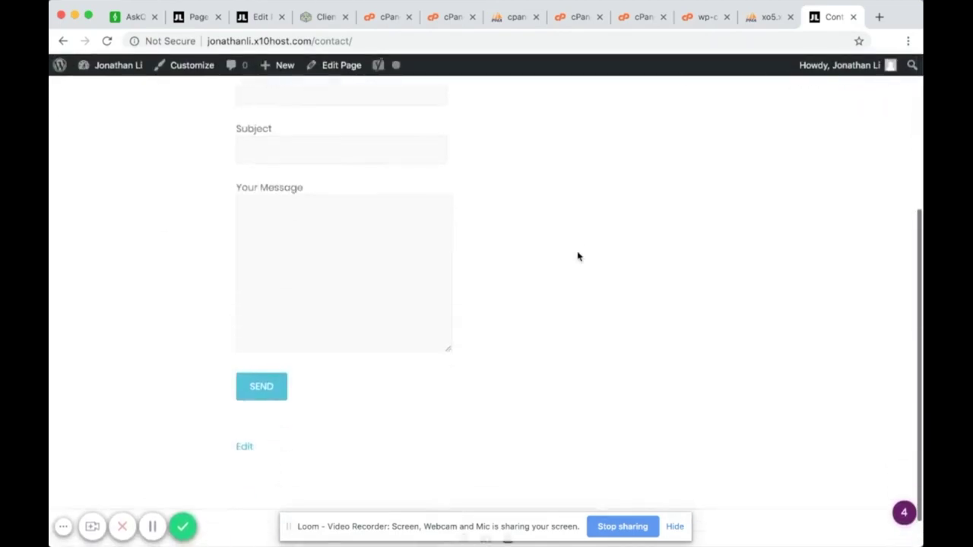
scroll(578, 256, "up", 5)
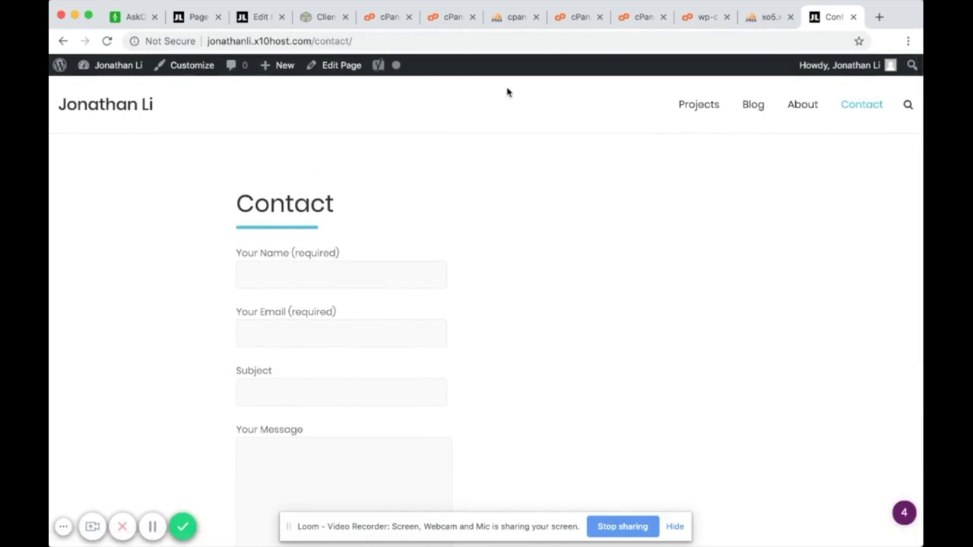
Go to the migrated site's home page, close the page editor, and place its tab beside the original site
left_click(114, 104)
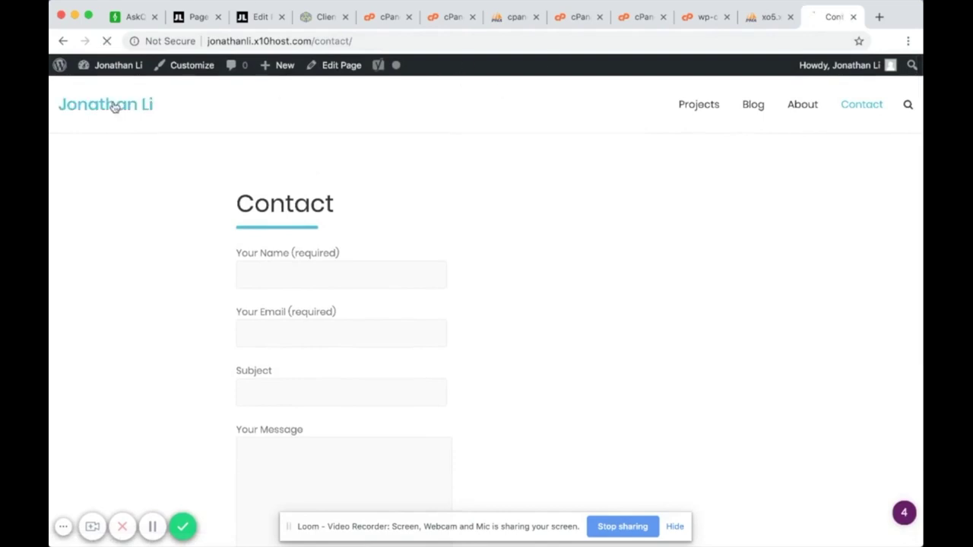
left_click(281, 17)
left_click_drag(760, 22, 253, 24)
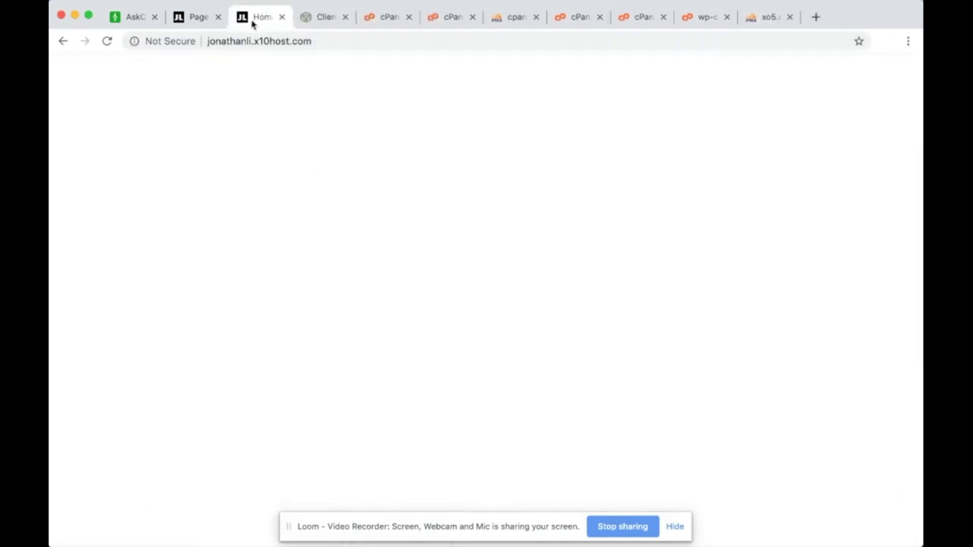
left_click(201, 23)
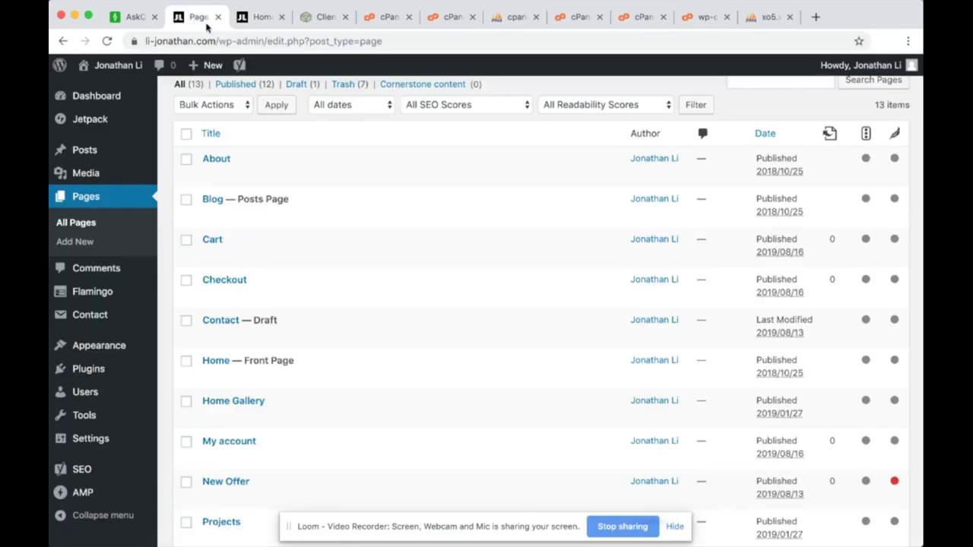
Compare the migrated li-jonathan.com Home page with the original one listing Apple, Orange and Pear
left_click(277, 17)
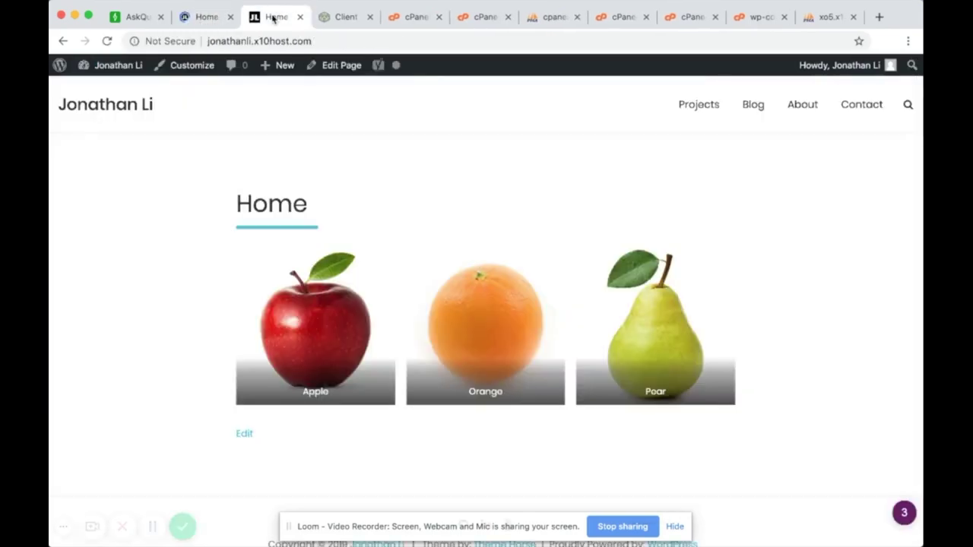
left_click(205, 20)
left_click(274, 17)
left_click(208, 22)
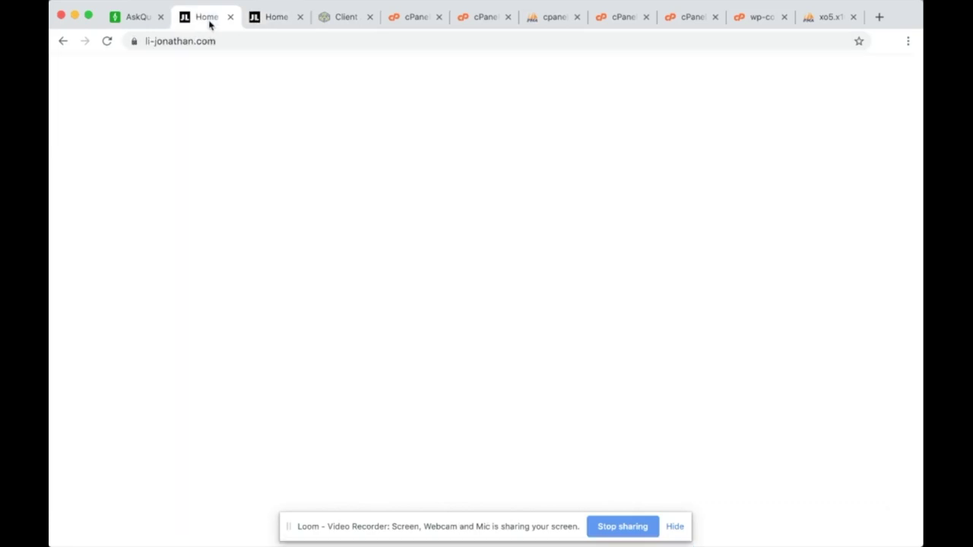
left_click(270, 17)
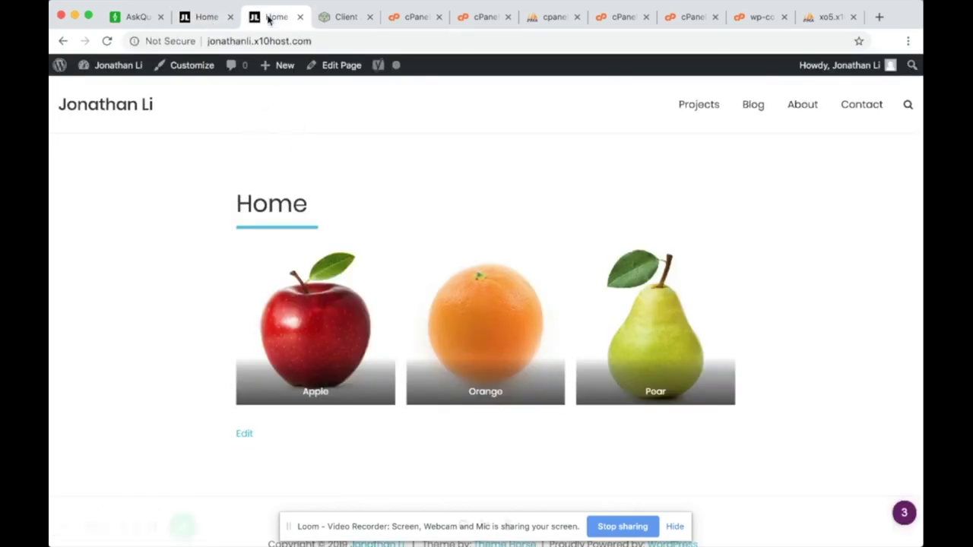
left_click(202, 18)
left_click(265, 18)
scroll(282, 134, "down", 1)
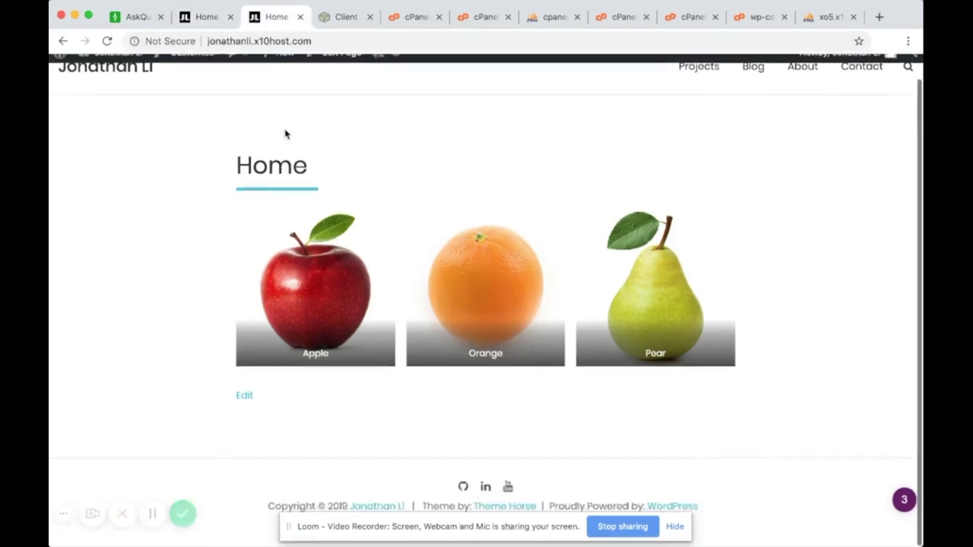
left_click(199, 17)
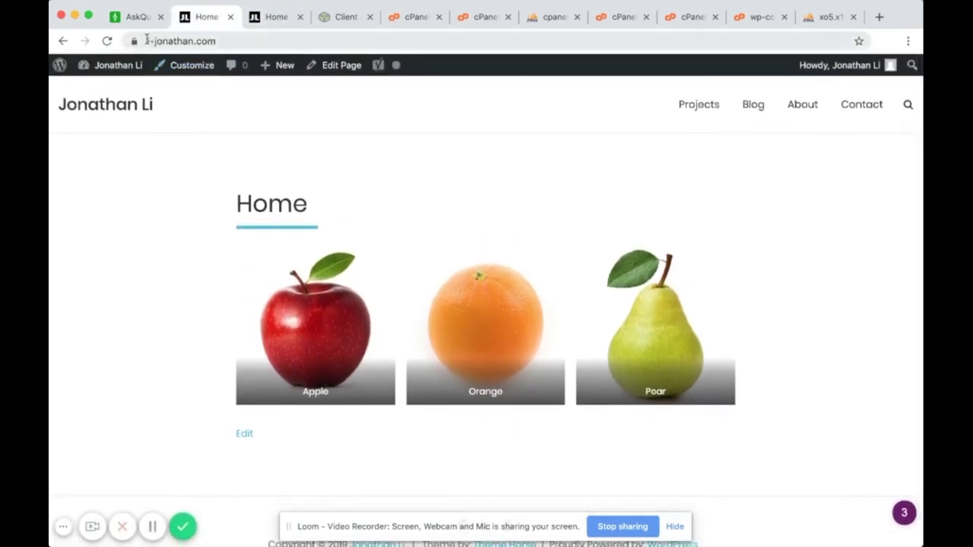
Glance at the hosting client area, then check the migrated home page's web address
left_click(331, 17)
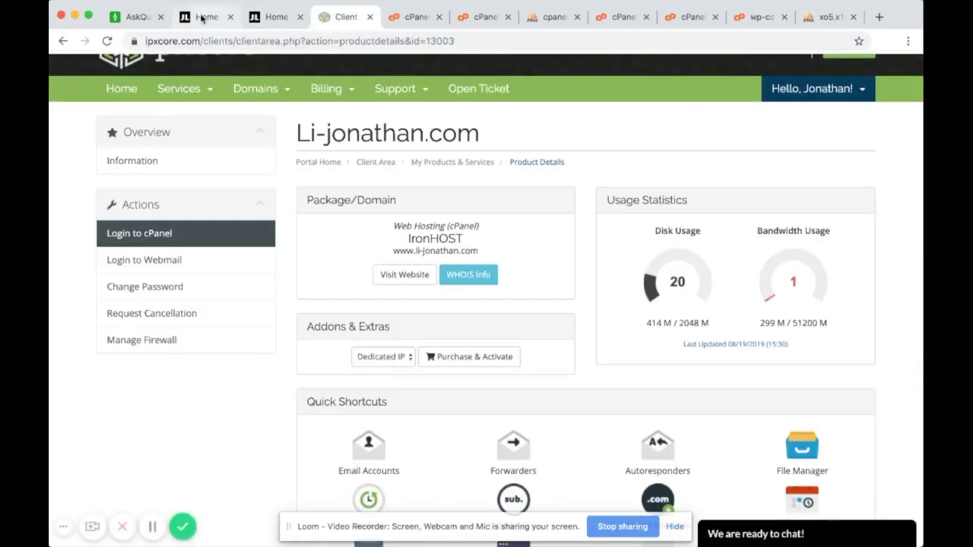
left_click(203, 17)
left_click(275, 16)
left_click(192, 42)
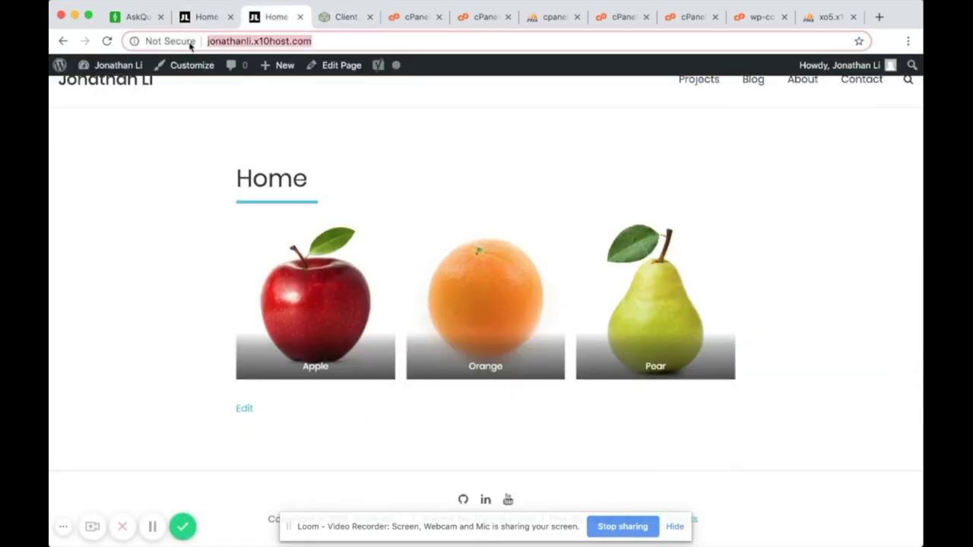
left_click(183, 170)
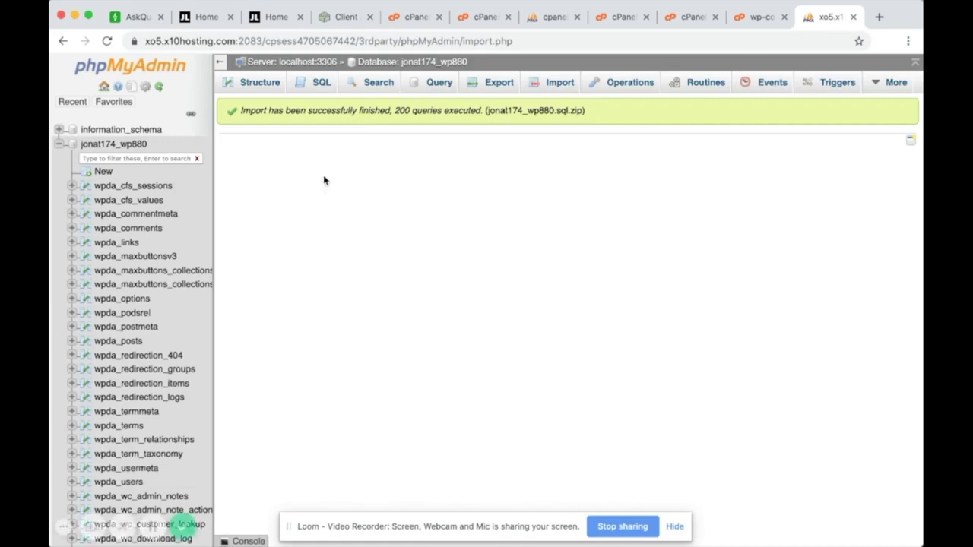